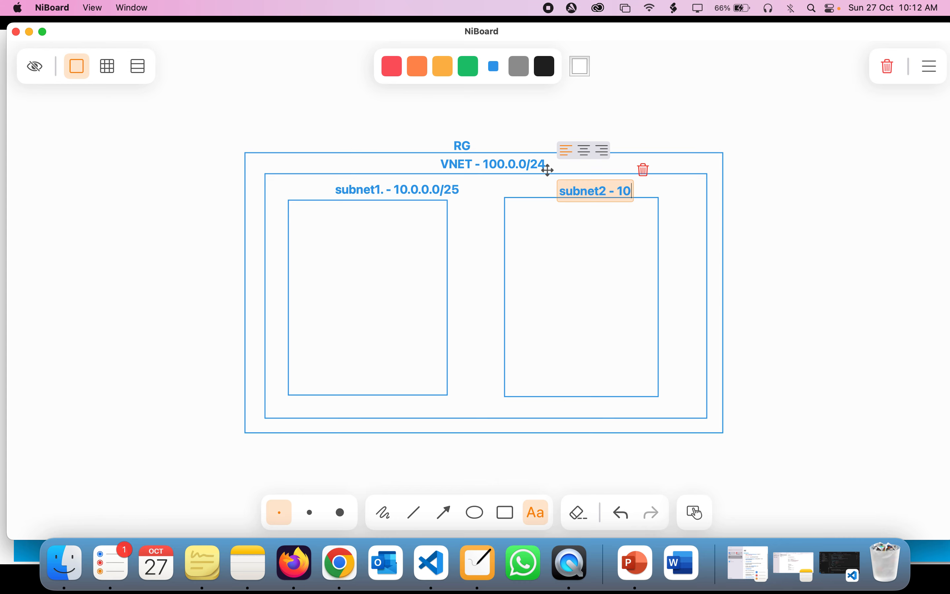
Step: Complete subnet2's label as 'subnet2 - 10.0.0.128/25', correcting the mistyped address ending
type("/")
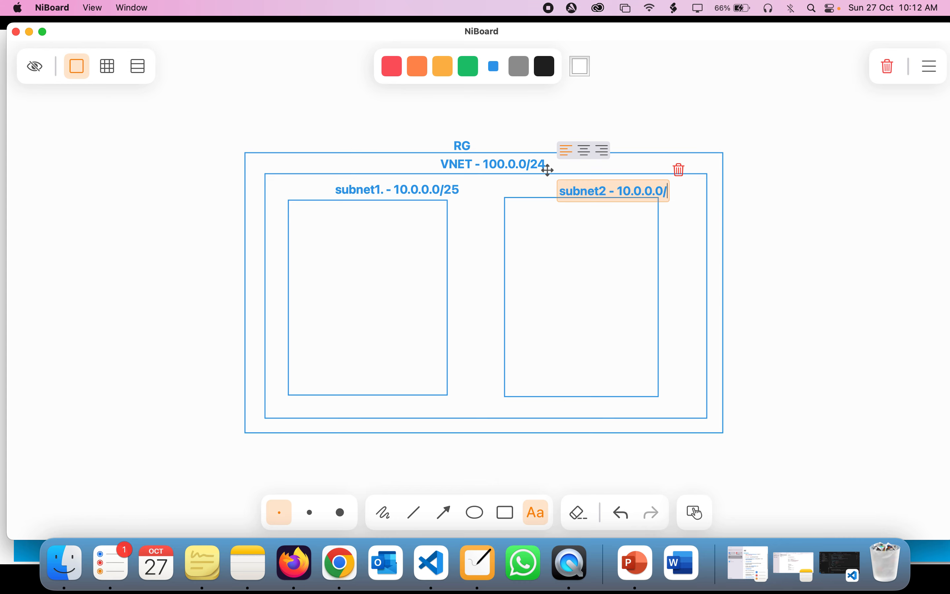
key("BackSpace")
key("BackSpace")
type("128/")
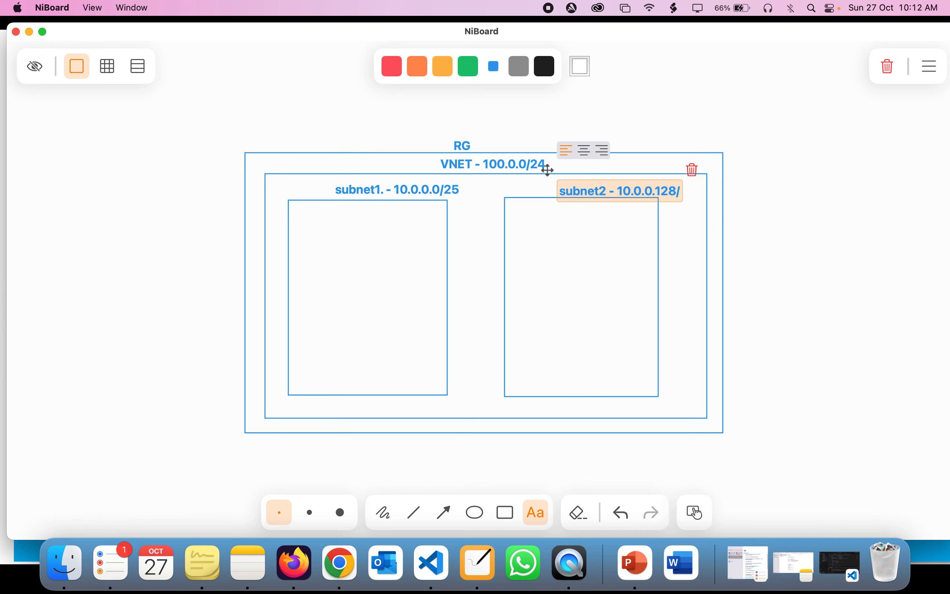
type("25")
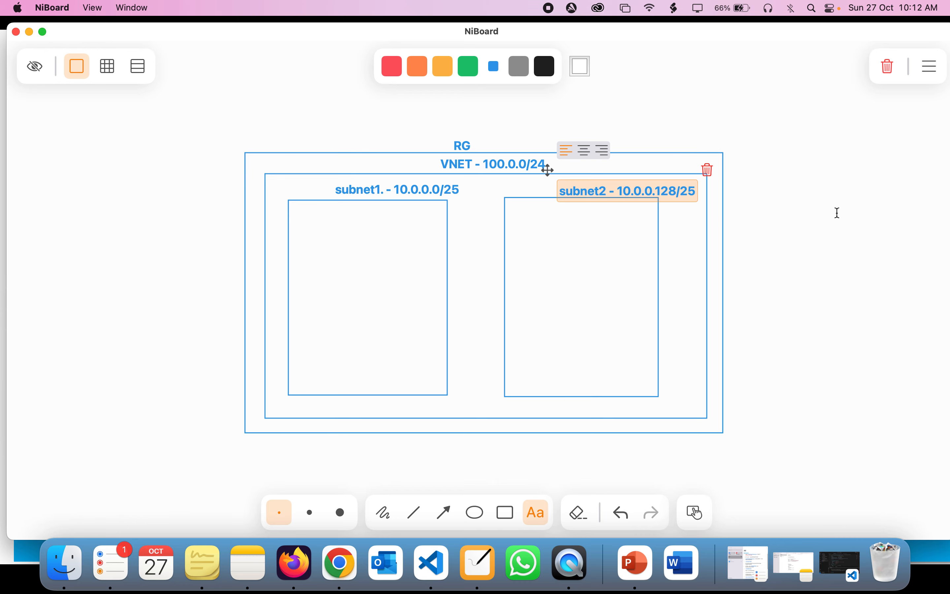
left_click(822, 219)
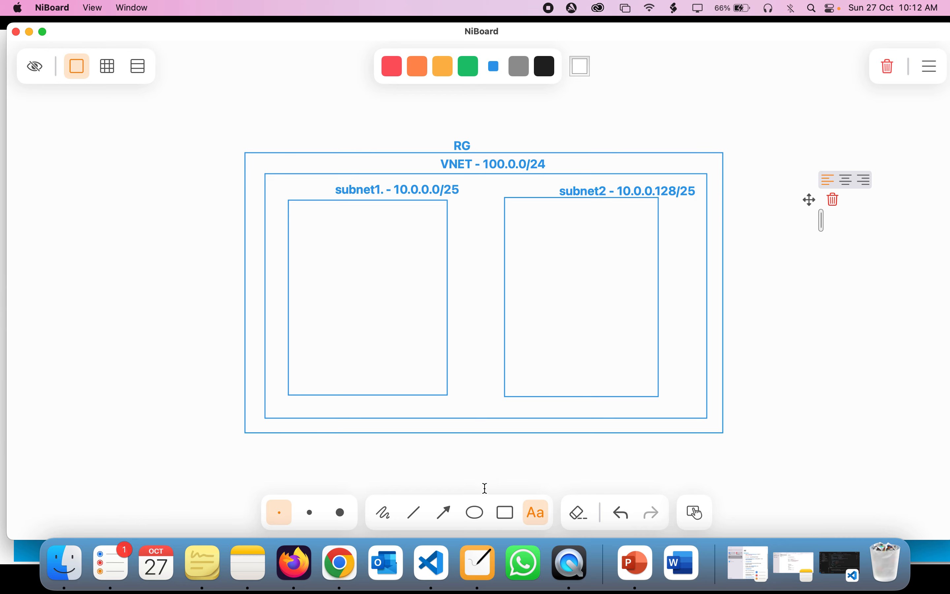
left_click(506, 512)
Step: Draw a small box inside subnet1 and label it 'vM'
mouse_move(316, 227)
left_mouse_down()
mouse_move(389, 296)
mouse_move(403, 332)
left_mouse_up()
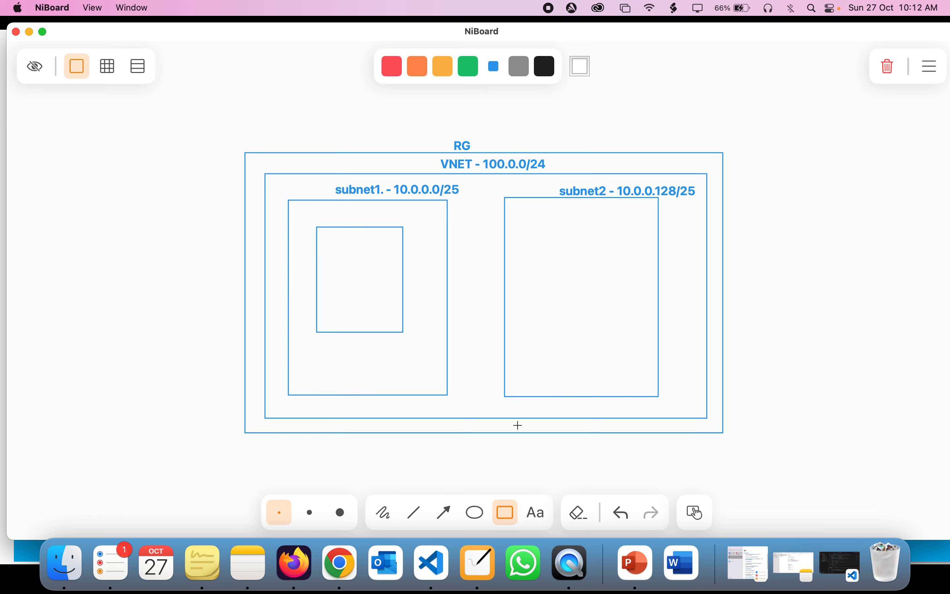
left_click(537, 512)
left_click(349, 283)
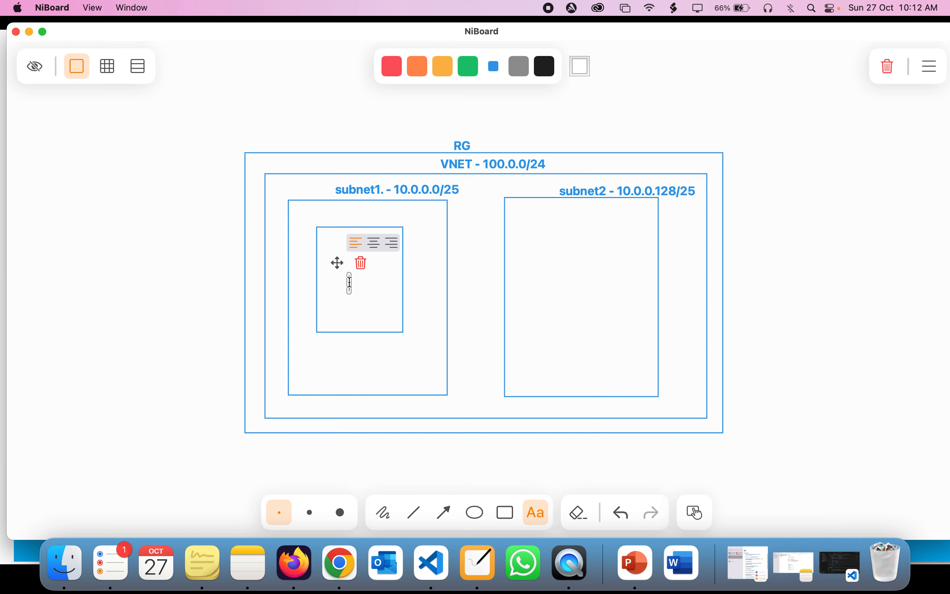
type("vM")
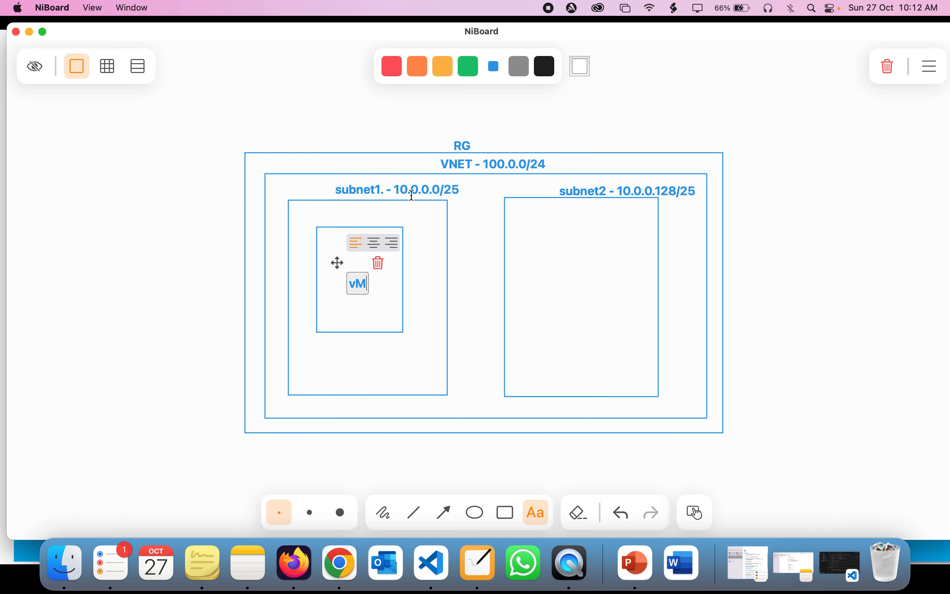
Step: Point out the 10.0.0.0 and /25 parts of subnet1's label, then bring up Chrome
left_click(412, 196)
double_click(442, 190)
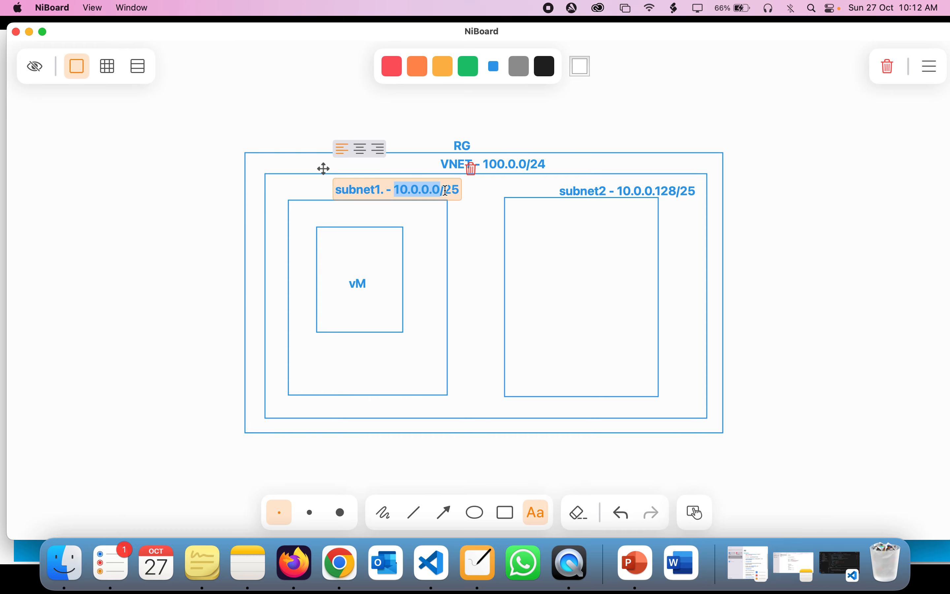
left_click(464, 191)
left_click(443, 190)
double_click(445, 190)
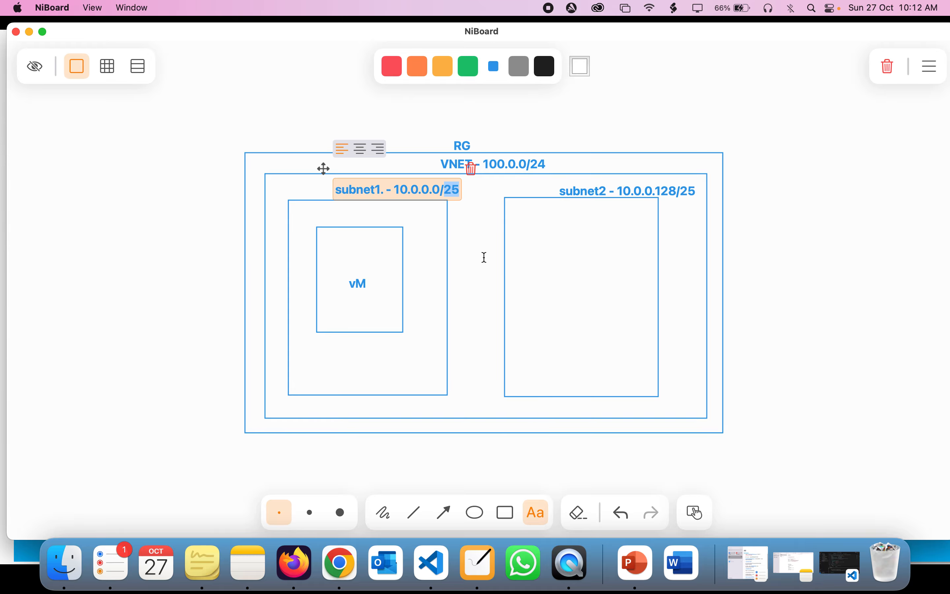
left_click(340, 562)
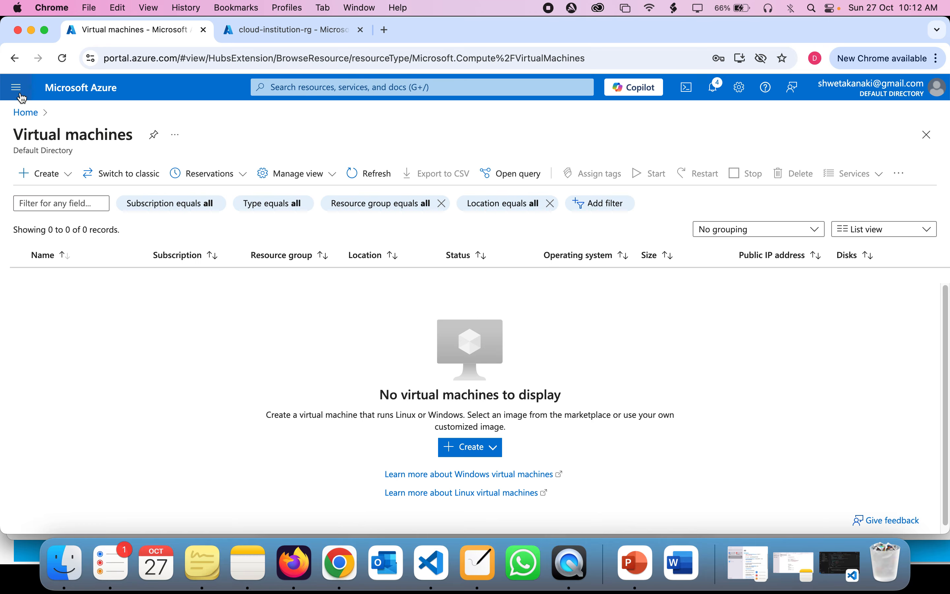
Step: Close the resource-group tab, open Virtual machines via a 'virtua' search, and open Azure Home in a second tab
left_click(24, 112)
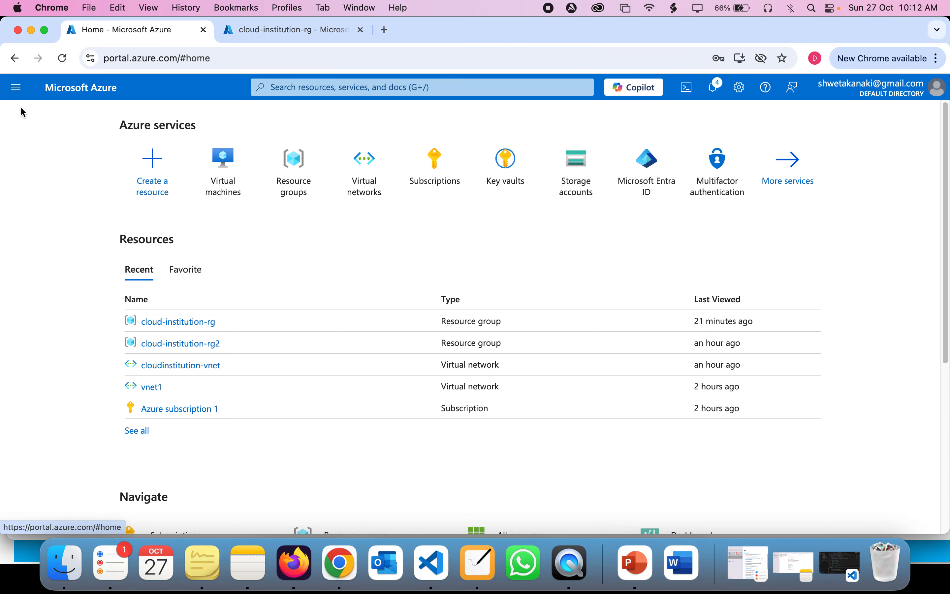
left_click(360, 30)
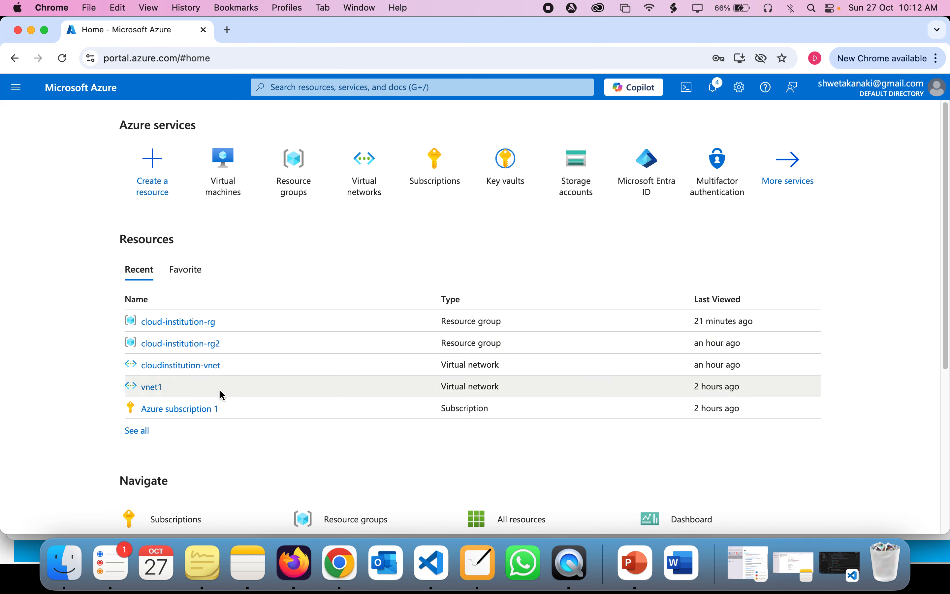
left_click(303, 89)
type("virtua")
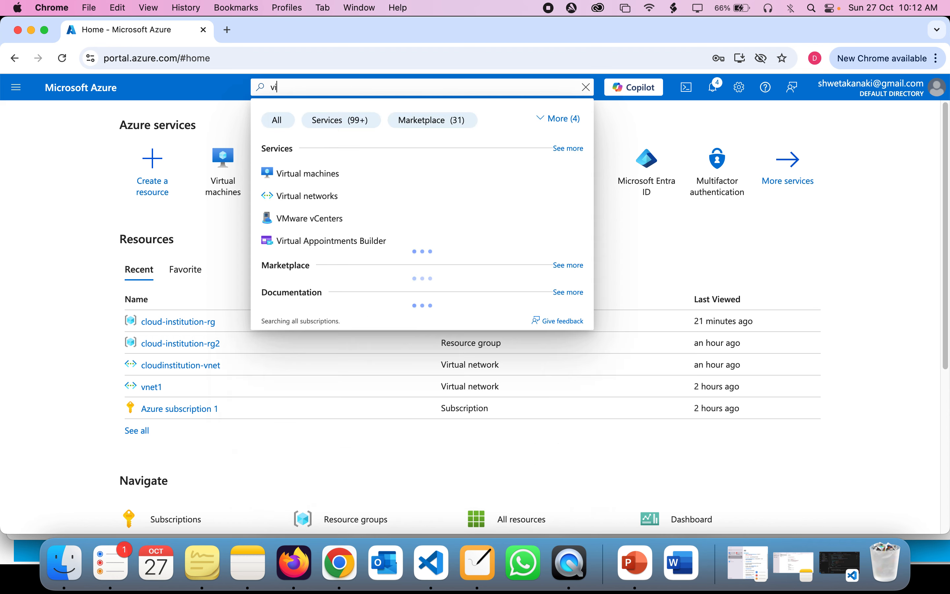
left_click(314, 176)
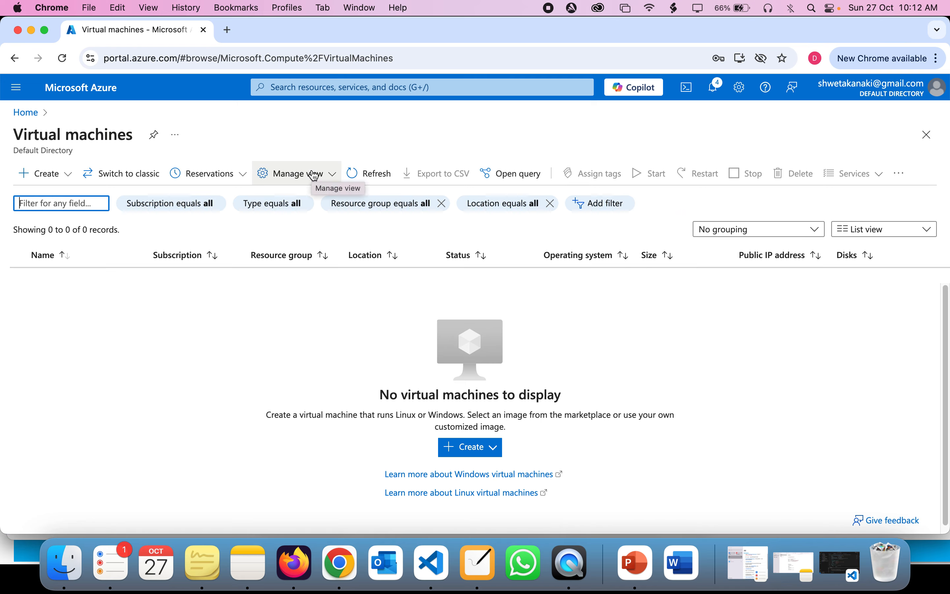
left_click(26, 113, "super")
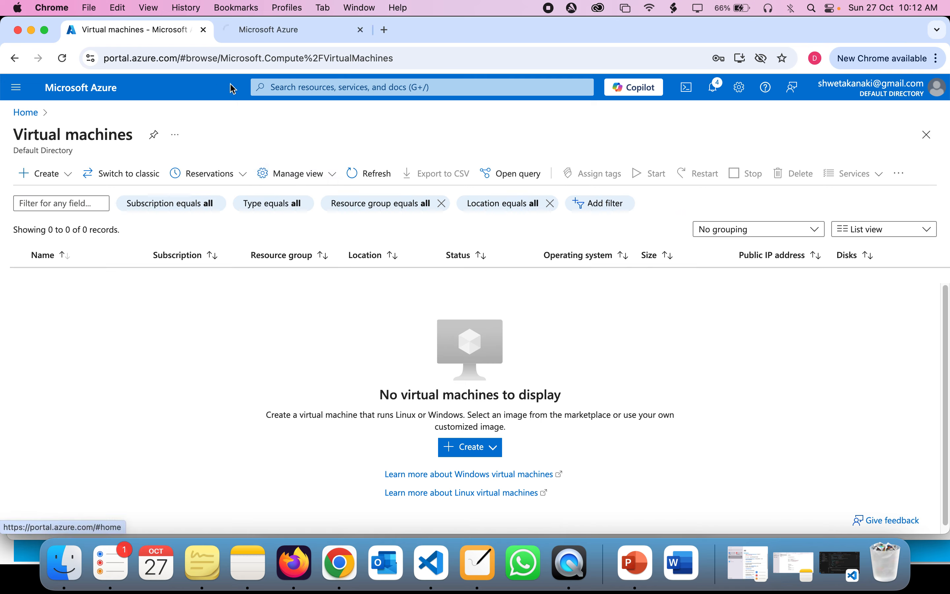
left_click(242, 31)
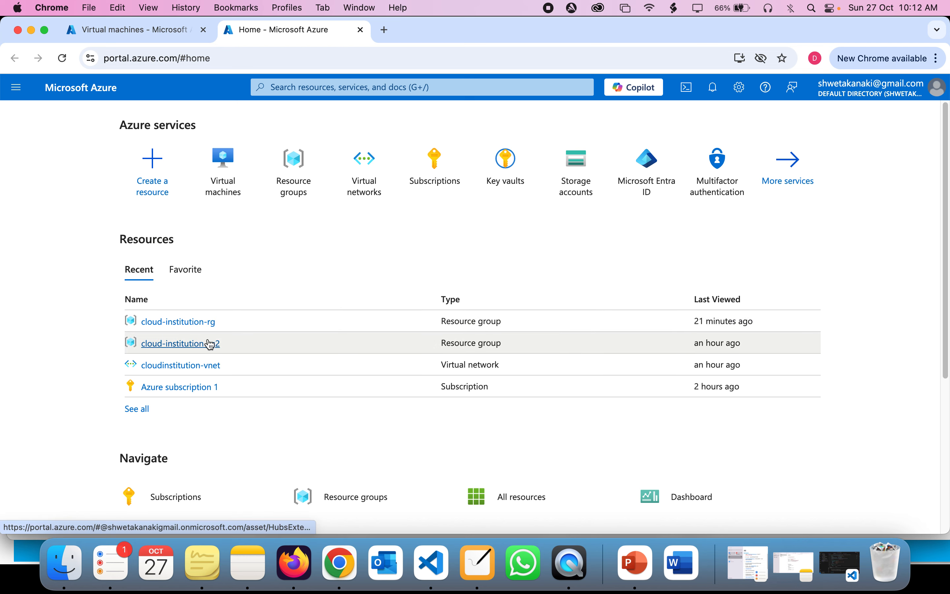
Step: Open the cloud-institution-rg resource group and its cloudinstitution-vnet virtual network
left_click(205, 325)
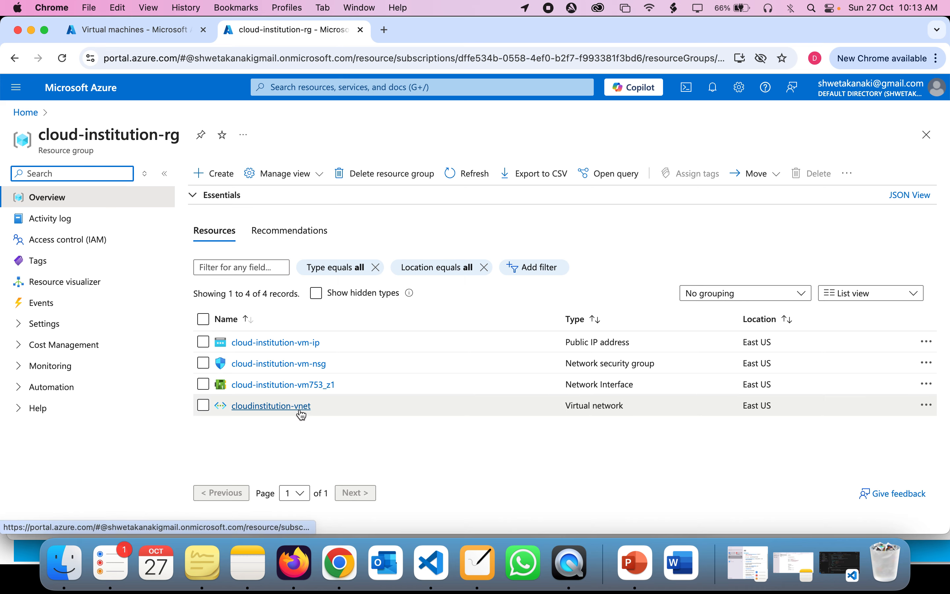
scroll(274, 422, "up", 3)
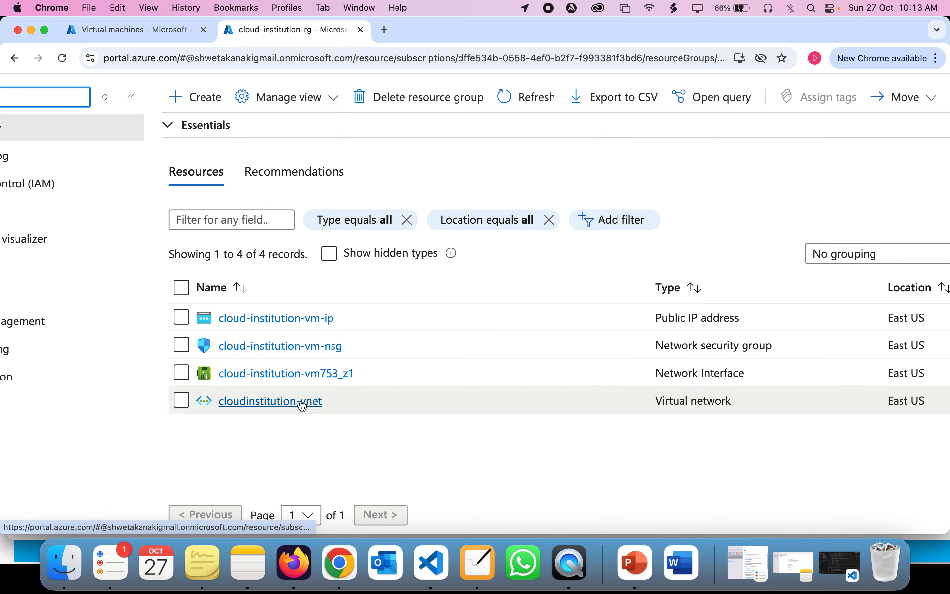
left_click(337, 402)
left_click_drag(337, 402, 216, 406)
scroll(218, 408, "down", 3)
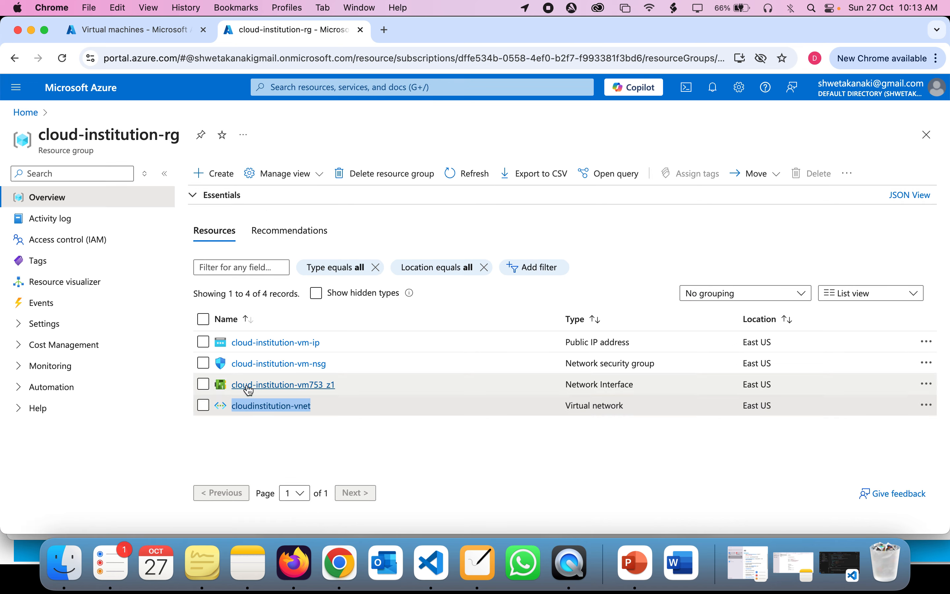
left_click(282, 406)
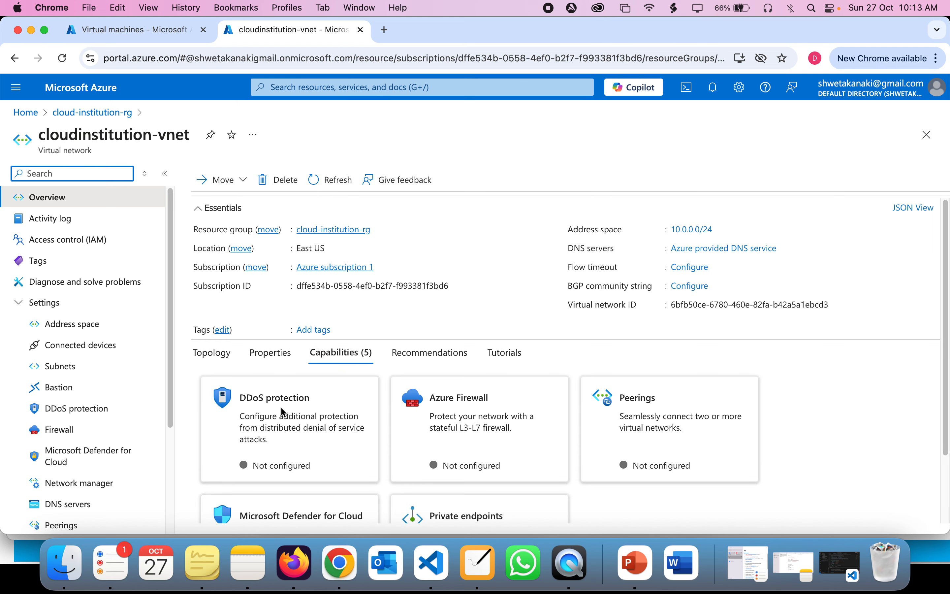
Step: Review the vnet's subnets, 10.0.0.0/25 and 10.0.0.128/25, then return to the Virtual machines tab
left_click(47, 367)
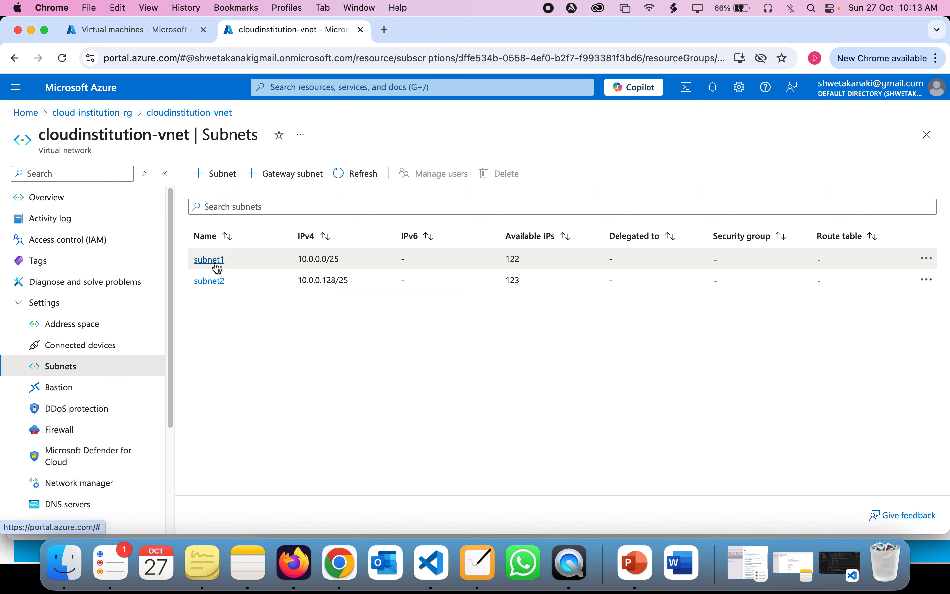
left_click_drag(287, 259, 181, 266)
left_click(354, 281)
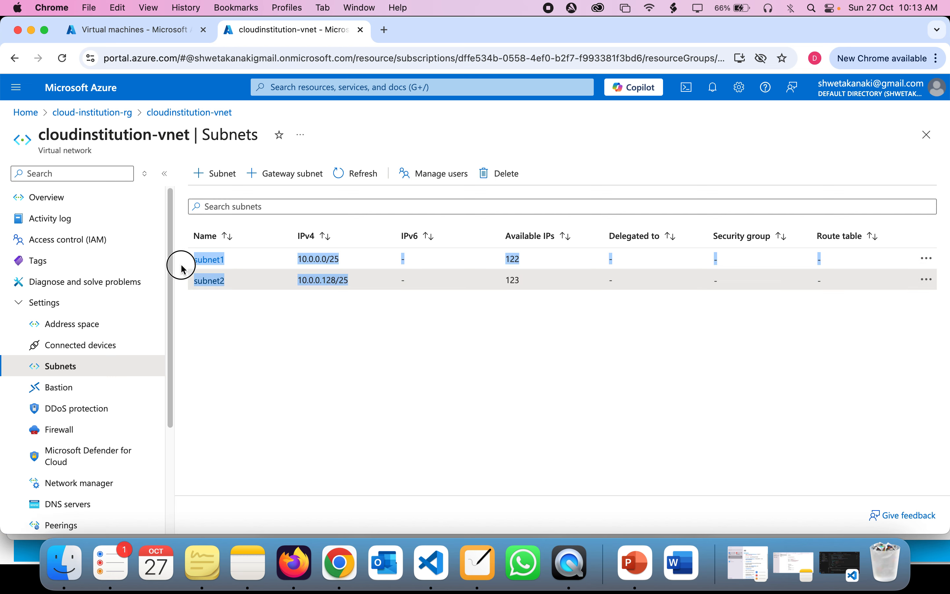
left_click(229, 299)
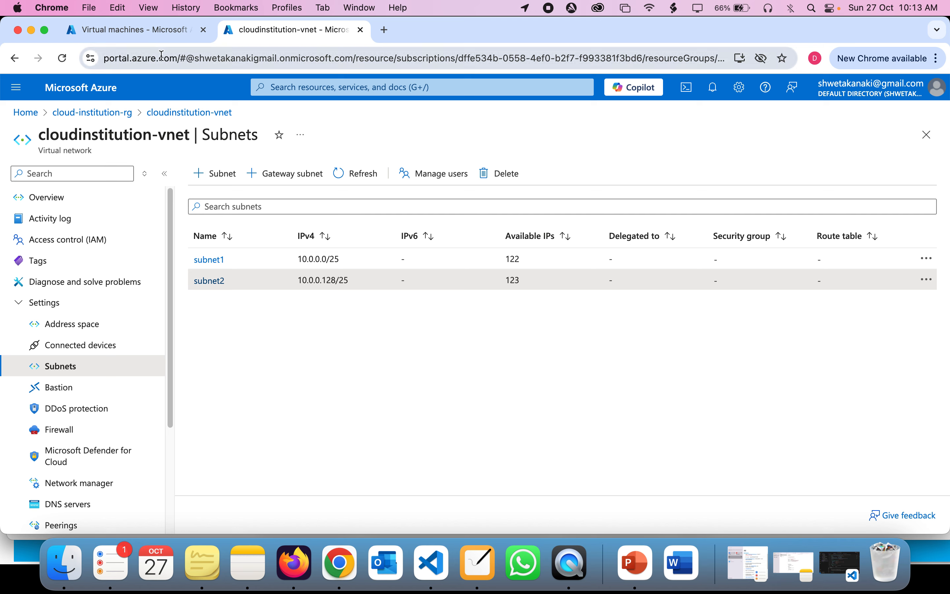
left_click(138, 29)
Step: Start creating a standard Azure VM in resource group cloud-institution-rg, checking the vnet overview
left_click(43, 174)
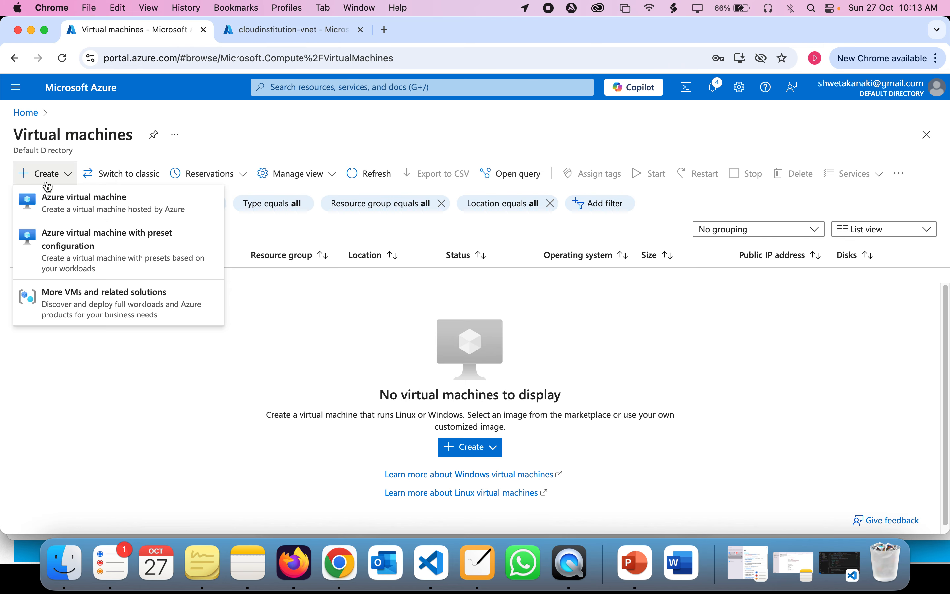
left_click(54, 198)
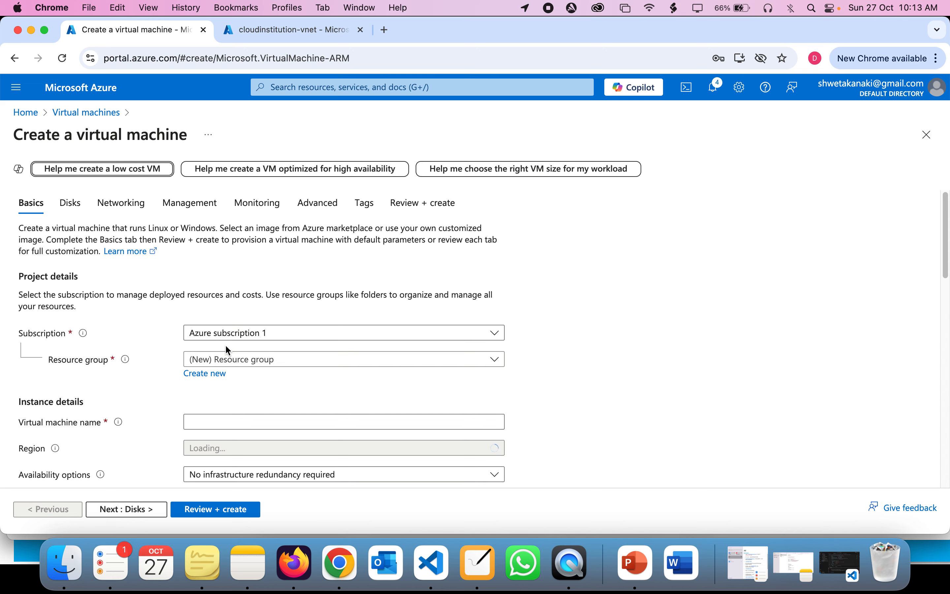
scroll(225, 347, "down", 3)
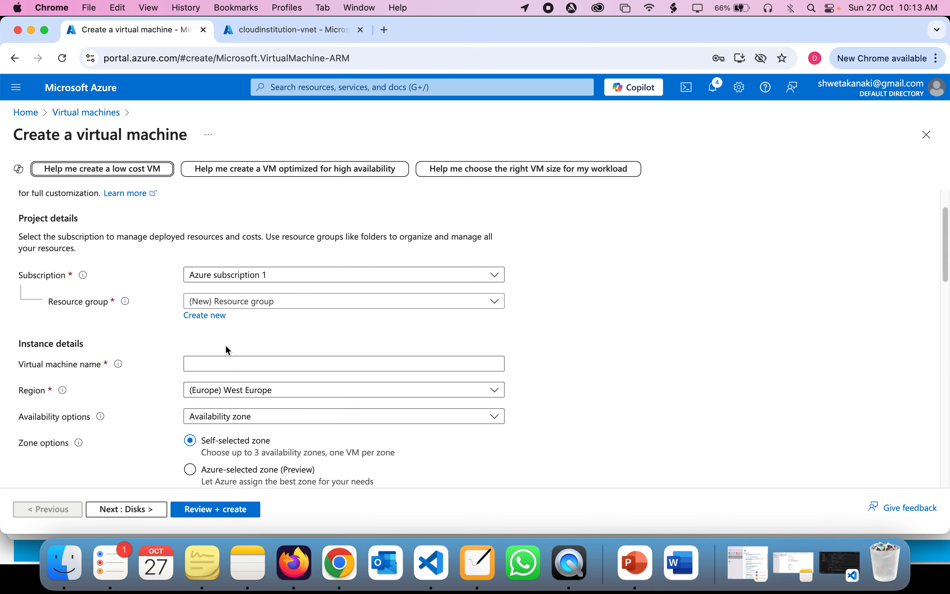
left_click(271, 301)
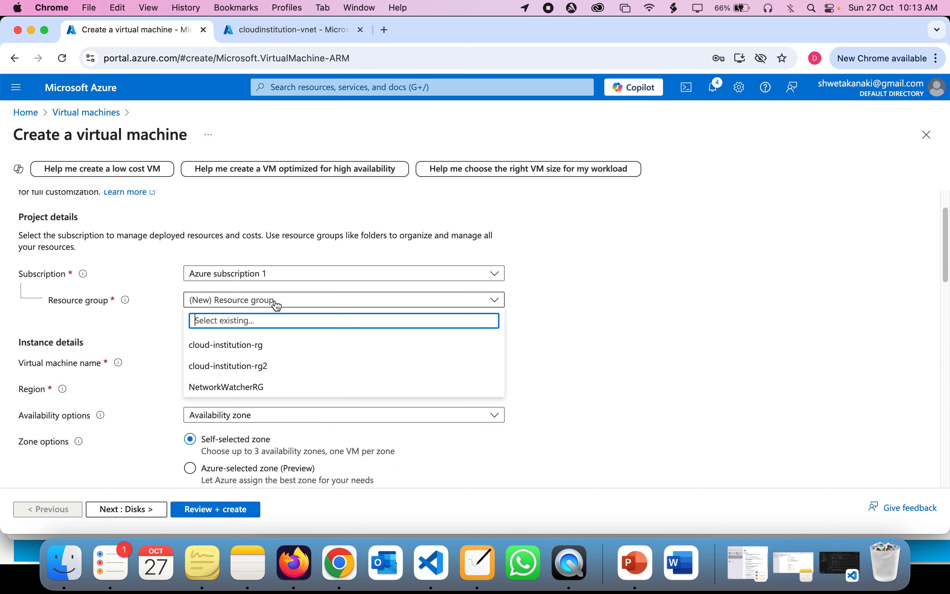
left_click(265, 346)
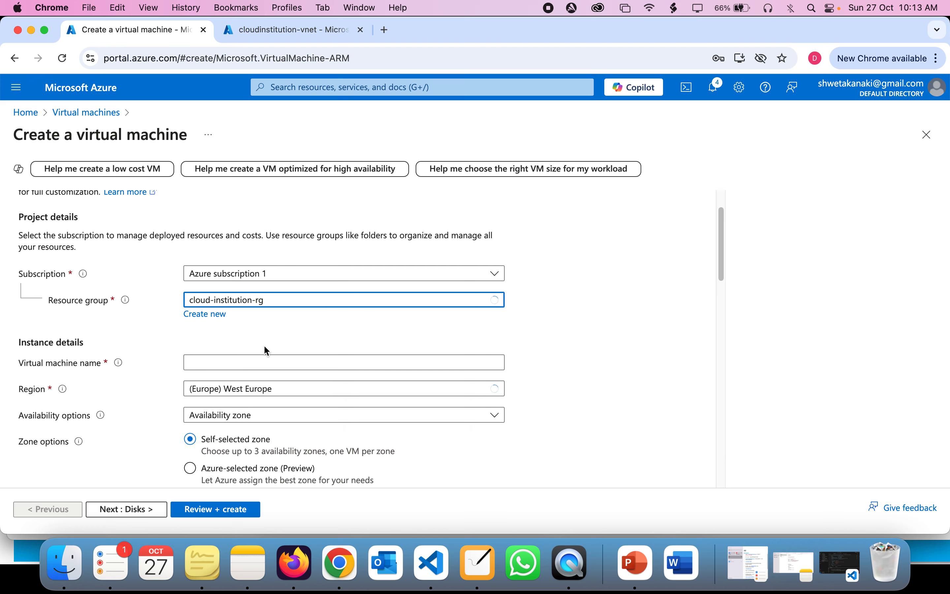
left_click(291, 31)
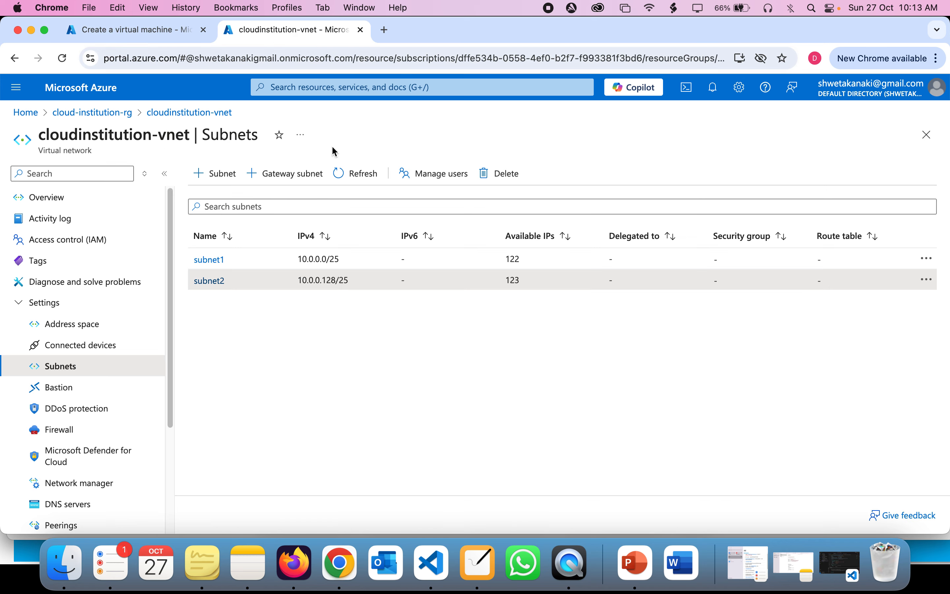
left_click(40, 198)
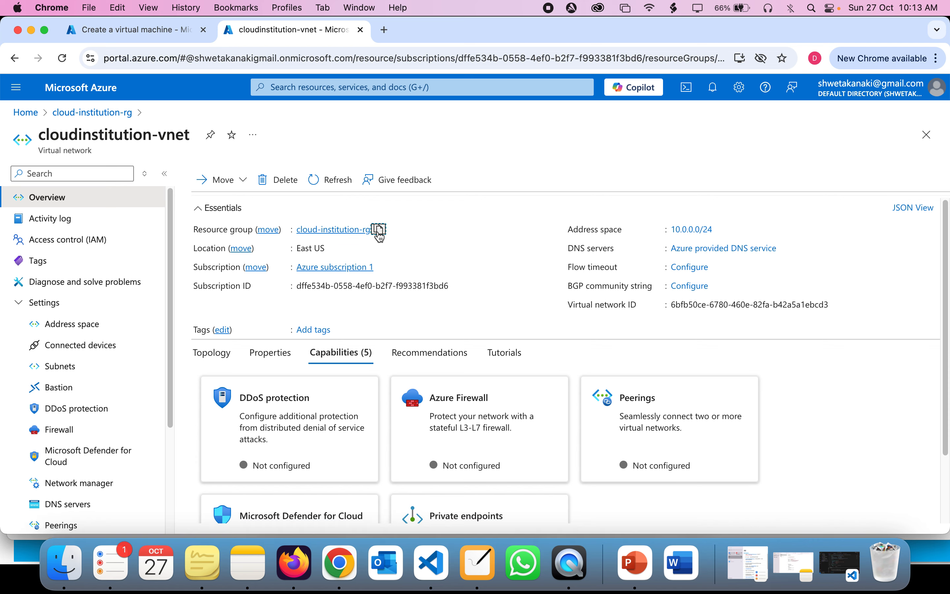
Step: Name the virtual machine cloud-institution-vm1
left_click(92, 33)
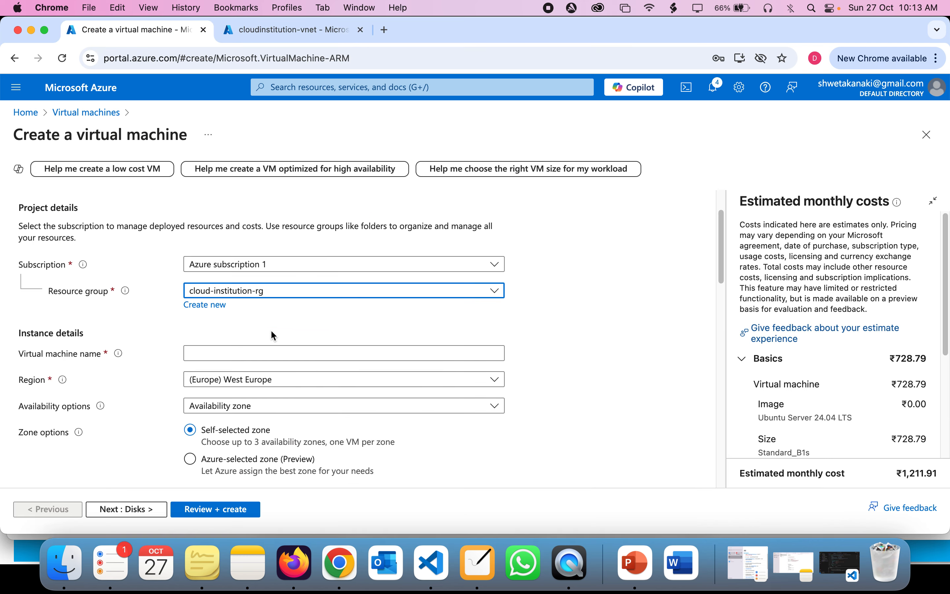
scroll(274, 336, "down", 3)
left_click(248, 245)
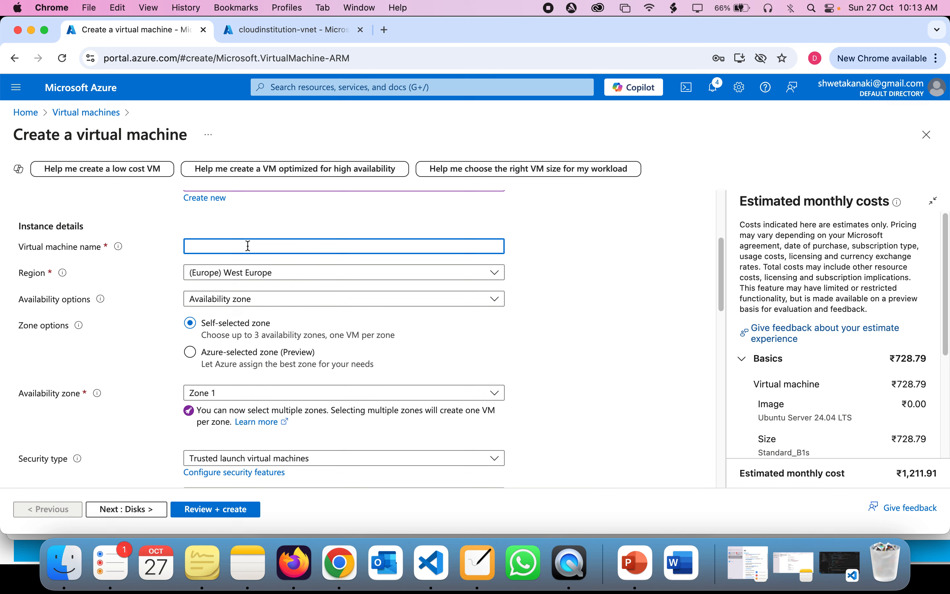
type("cloud-institution-vm1")
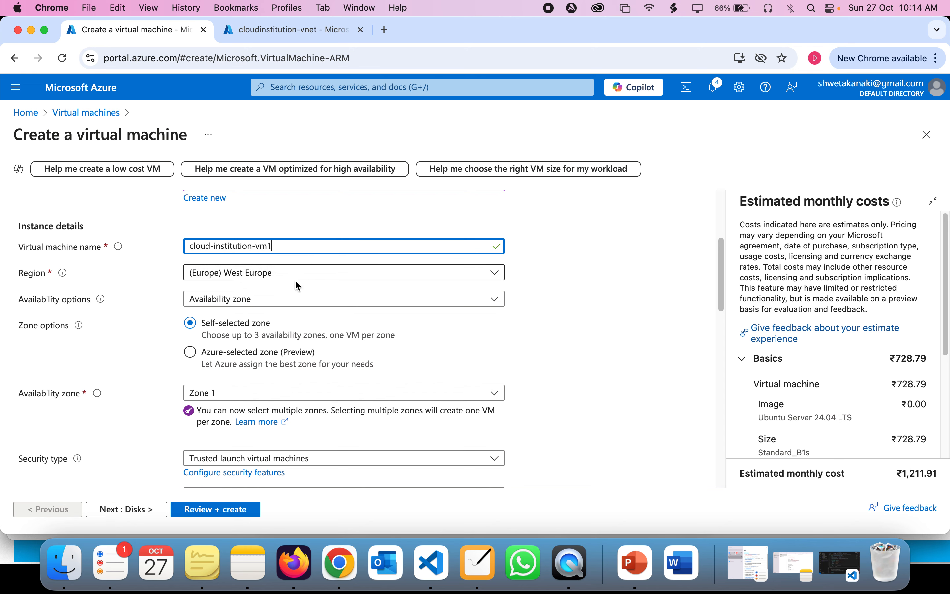
scroll(238, 311, "down", 1)
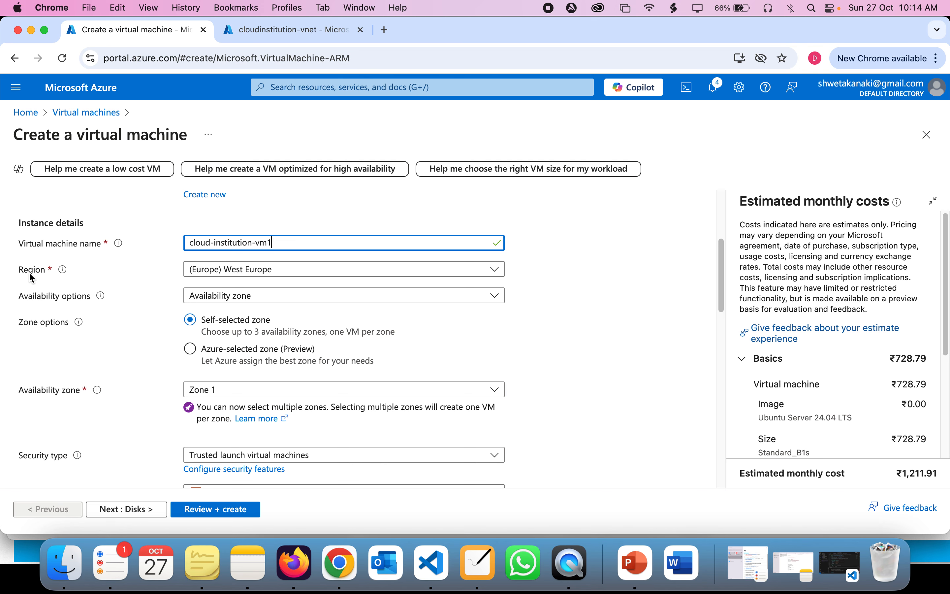
left_click_drag(14, 275, 48, 276)
left_click(47, 276)
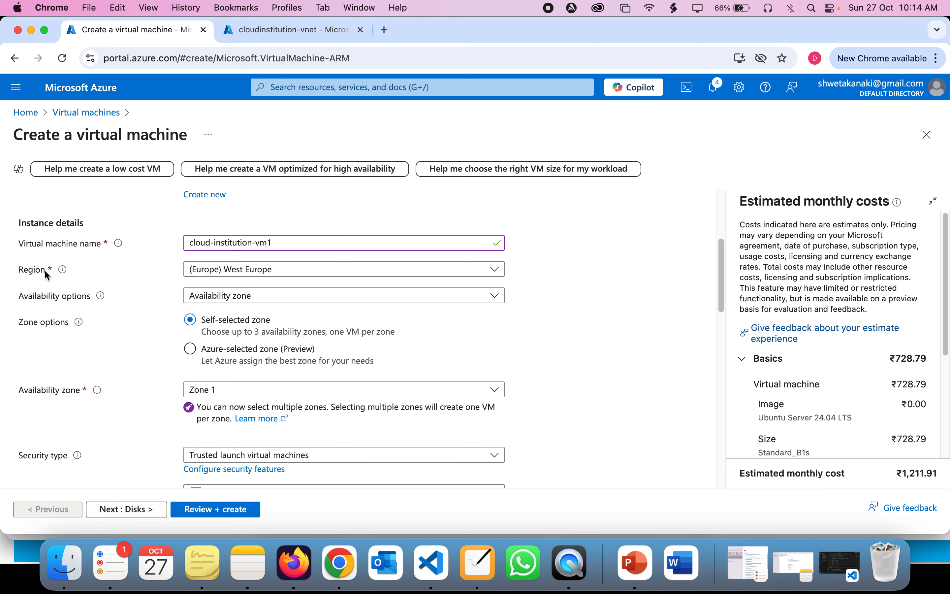
left_click(486, 570)
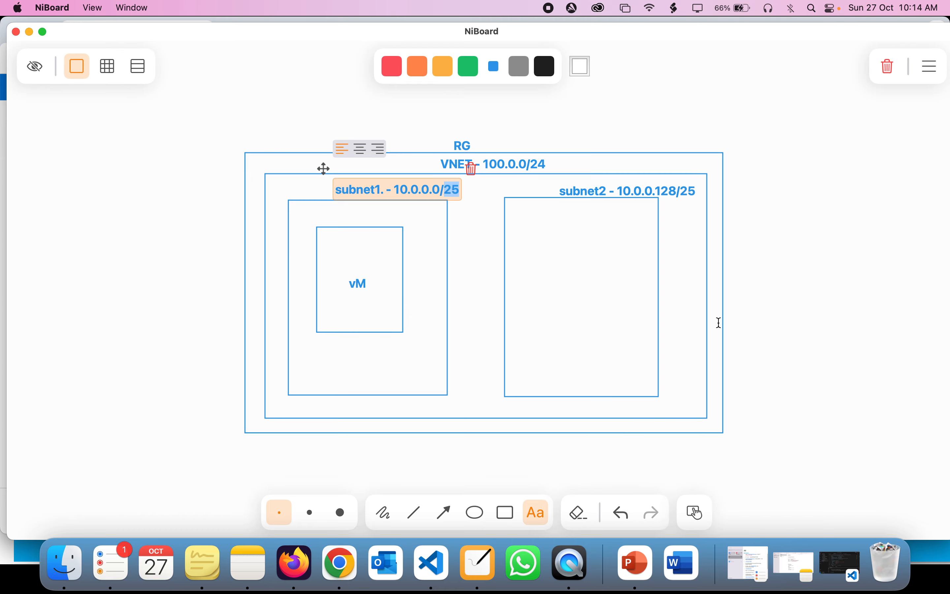
Step: Draw a tall frame right of the RG box containing three stacked boxes
left_click(506, 510)
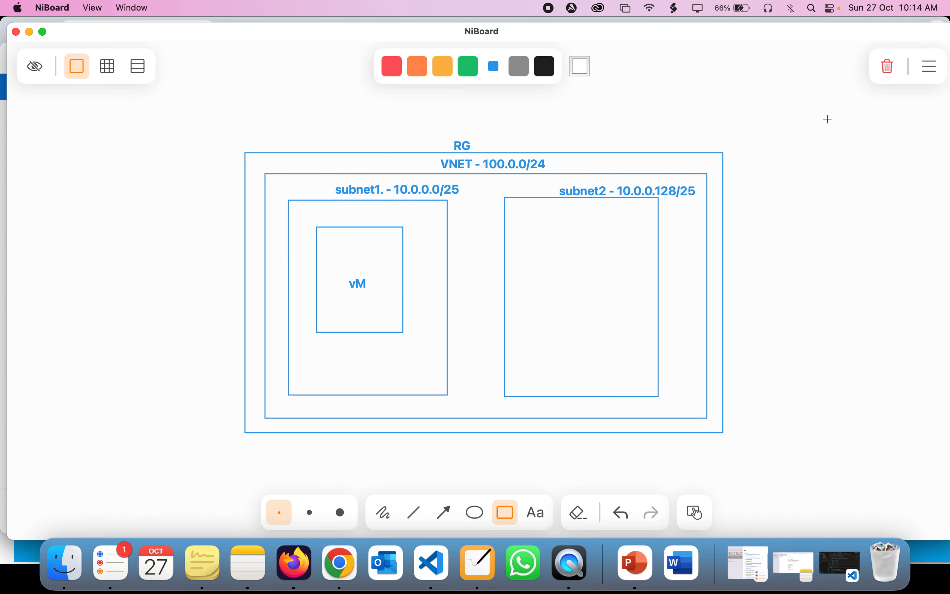
left_click_drag(754, 153, 903, 431)
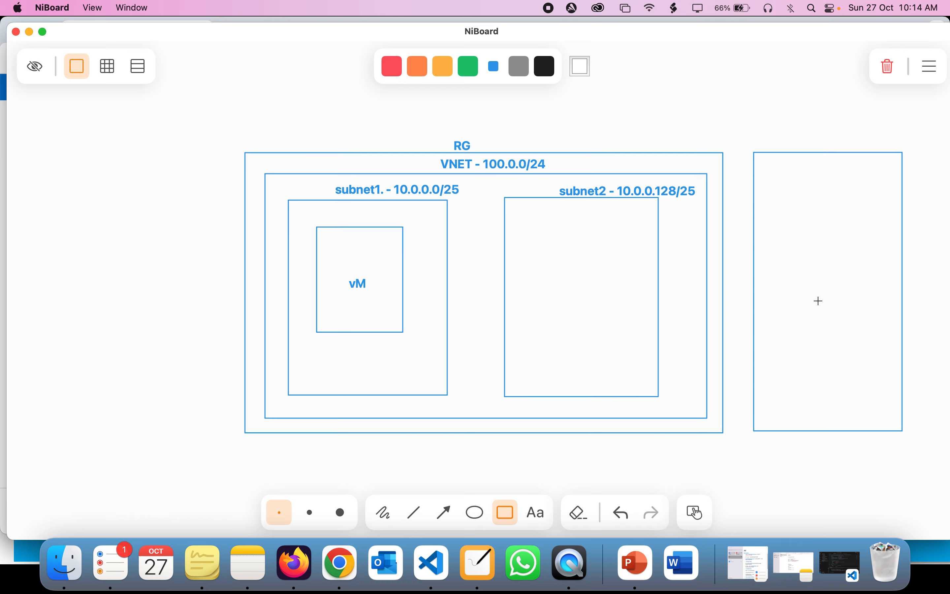
left_click_drag(778, 168, 879, 235)
left_click_drag(779, 250, 880, 330)
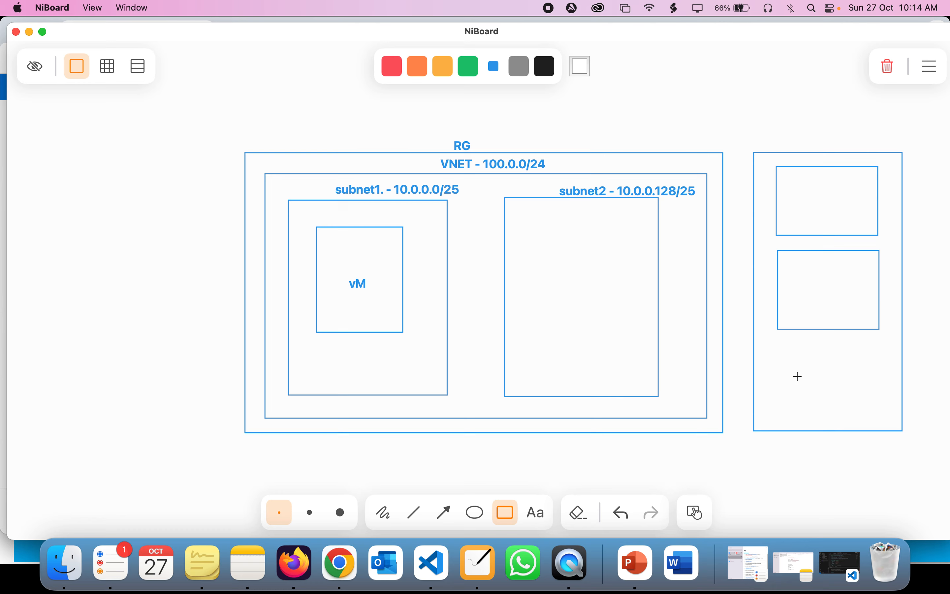
left_click_drag(781, 343, 879, 415)
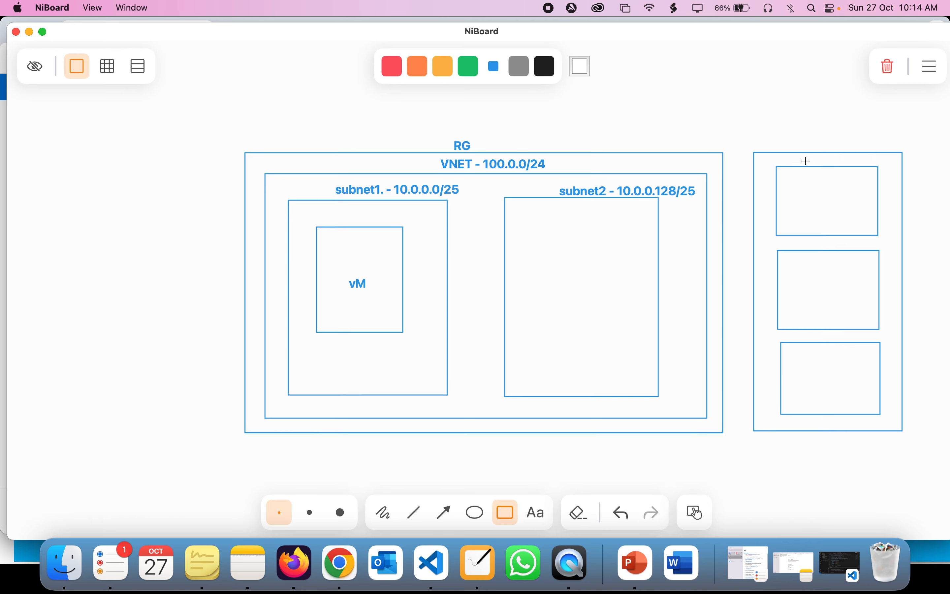
Step: Label the frame 'region' and its boxes 'Zone 1', 'Zone 2' and 'Zone3'
left_click(537, 512)
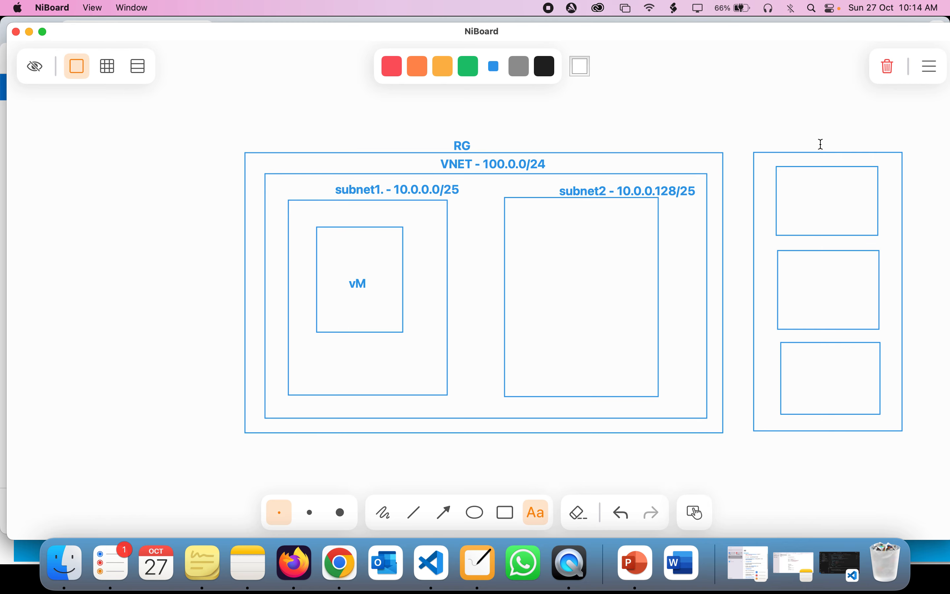
left_click(821, 144)
type("region")
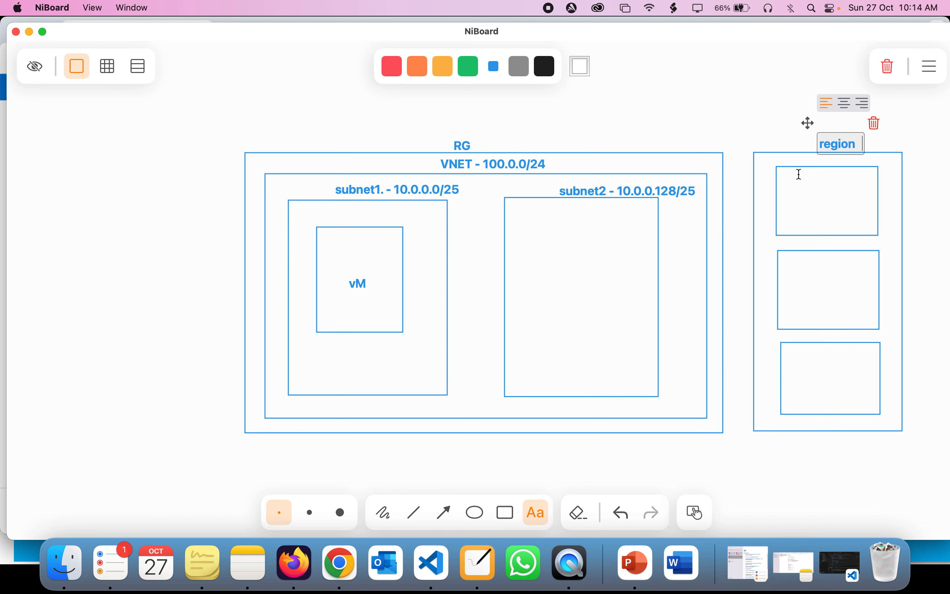
left_click(799, 178)
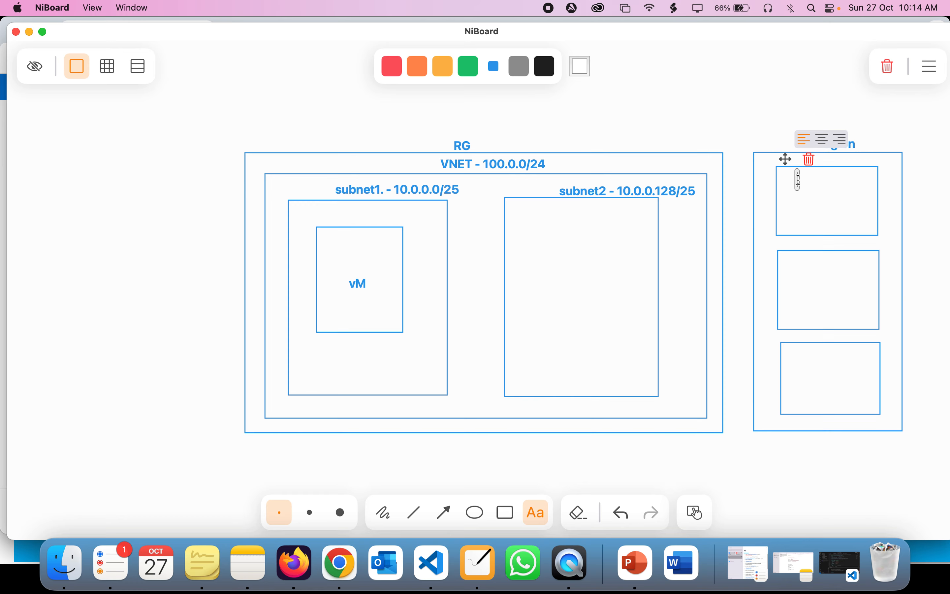
type("Zon")
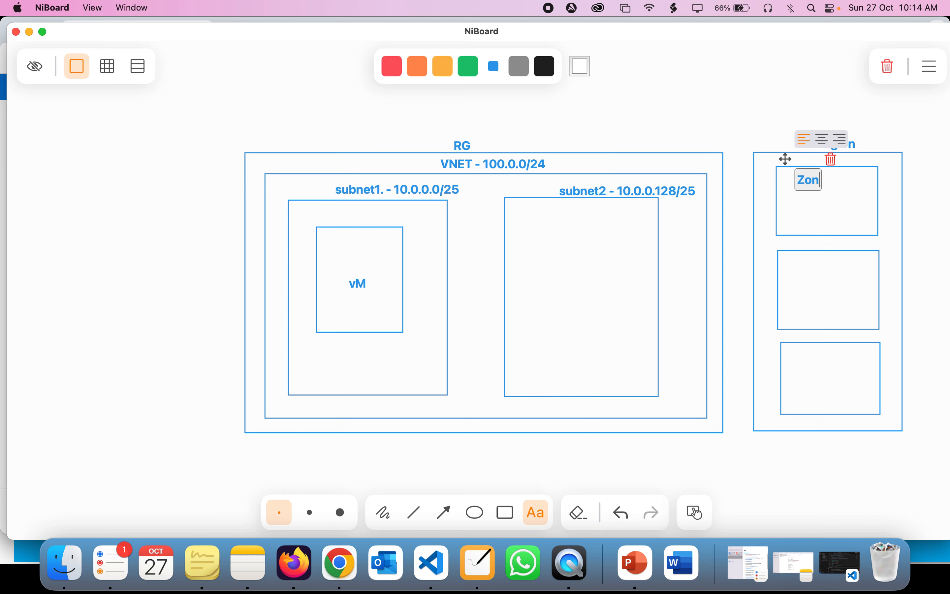
type("e 1")
left_click(811, 291)
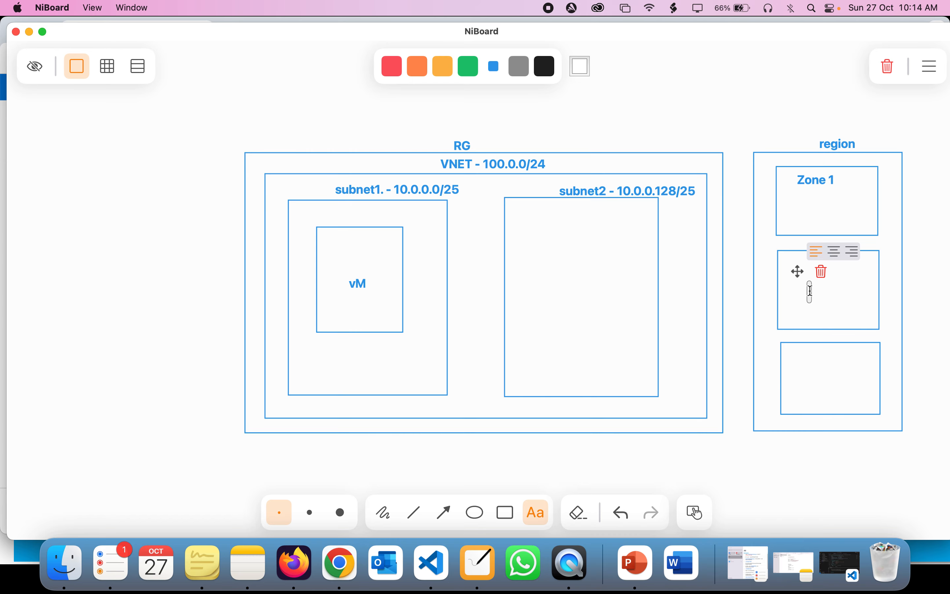
type("Zo")
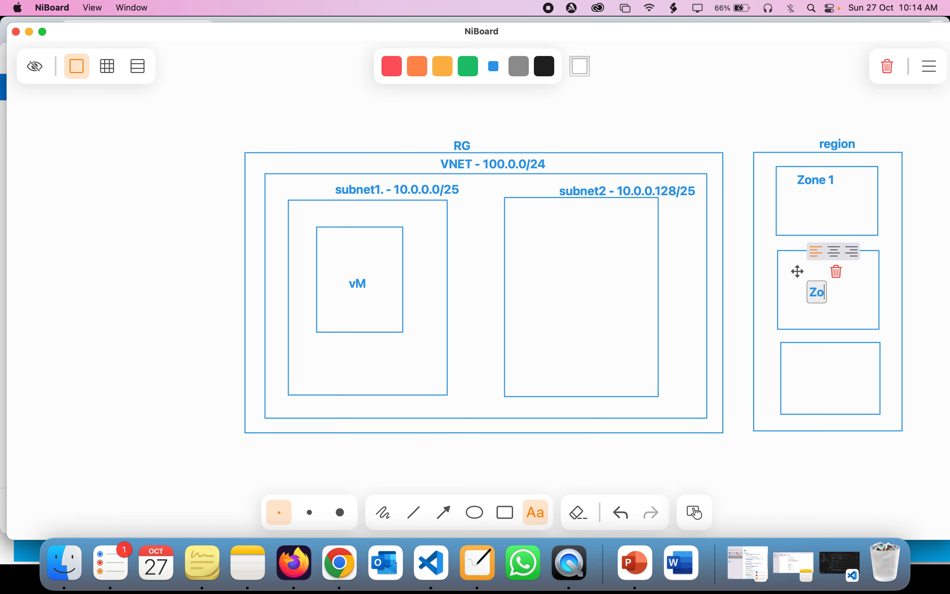
type("ne 2")
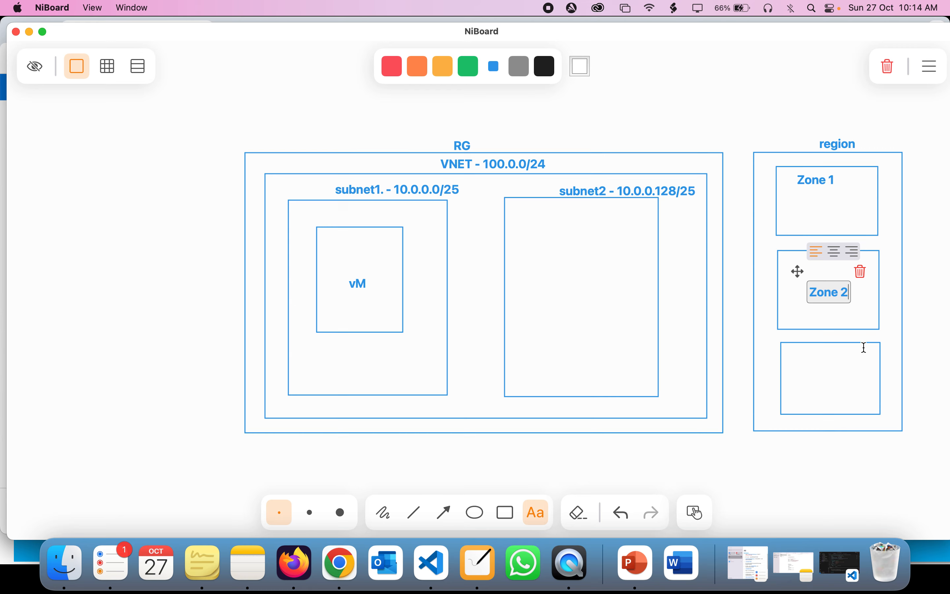
left_click(826, 355)
type("Zone3")
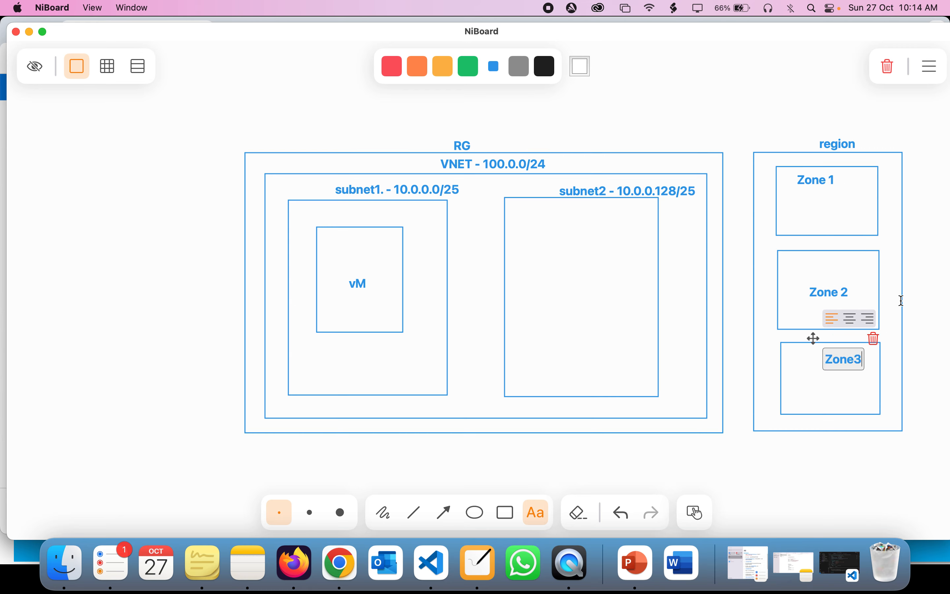
left_click(801, 180)
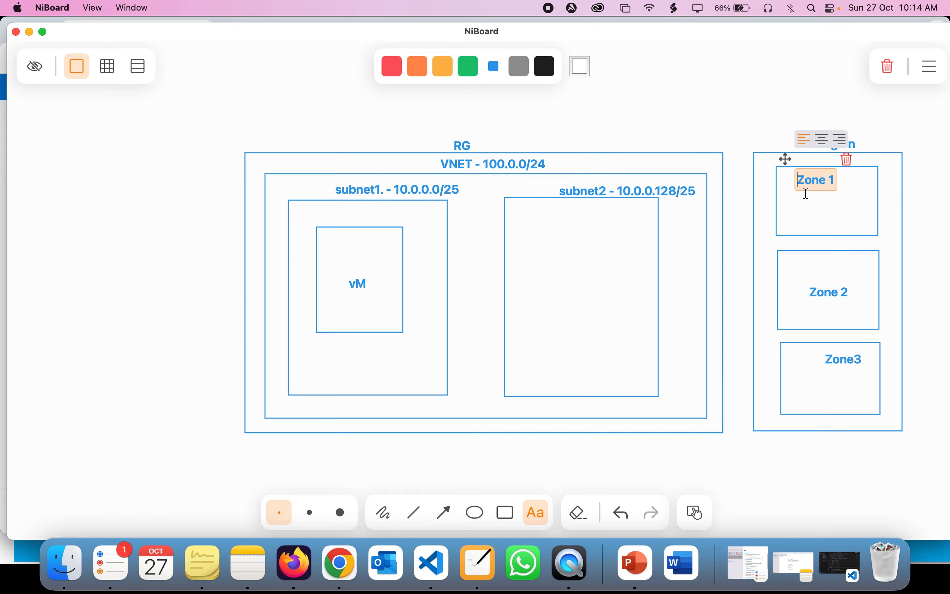
Step: Keep Availability zone as the availability option and set the region to (US) East US
left_click(326, 561)
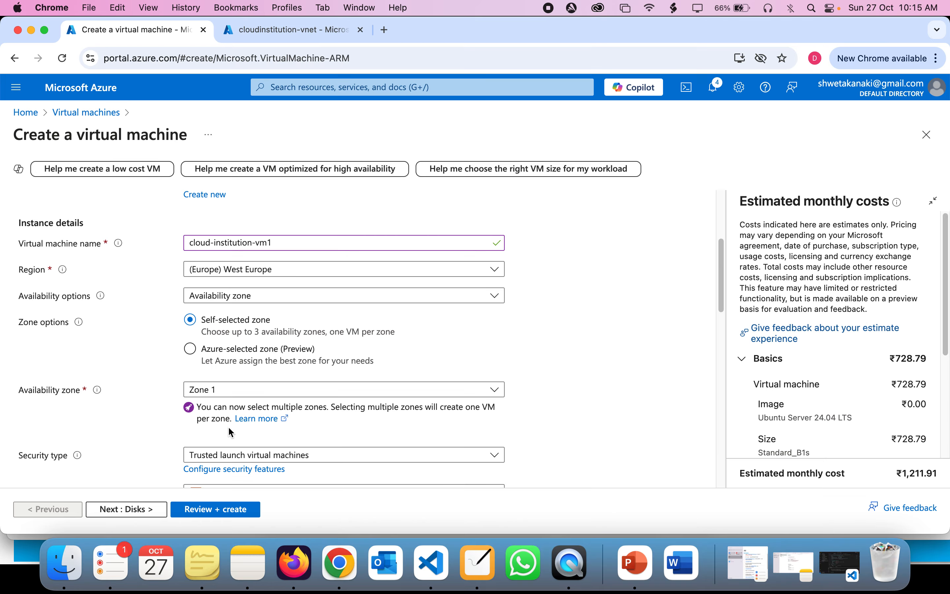
scroll(231, 432, "down", 2)
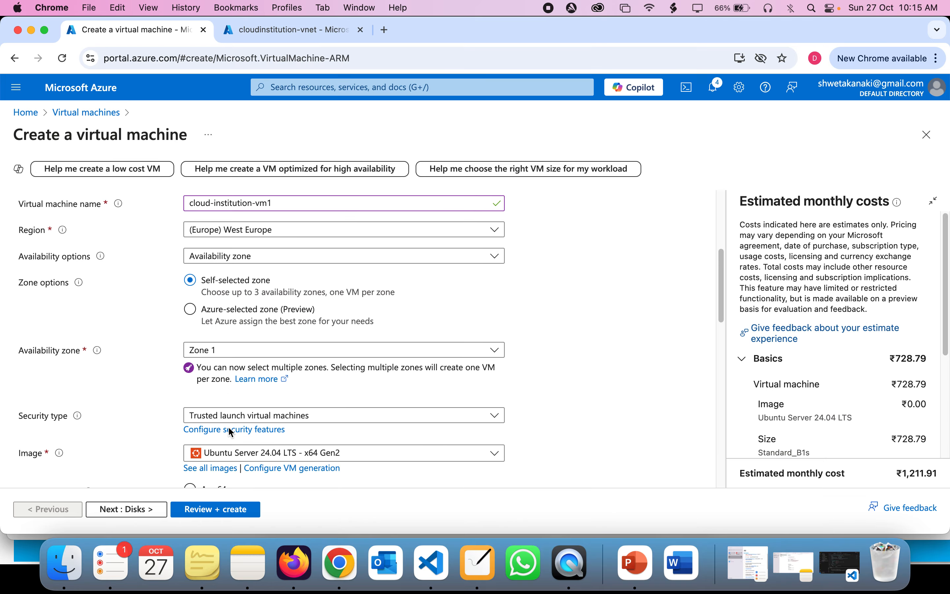
left_click(237, 257)
left_click(246, 303)
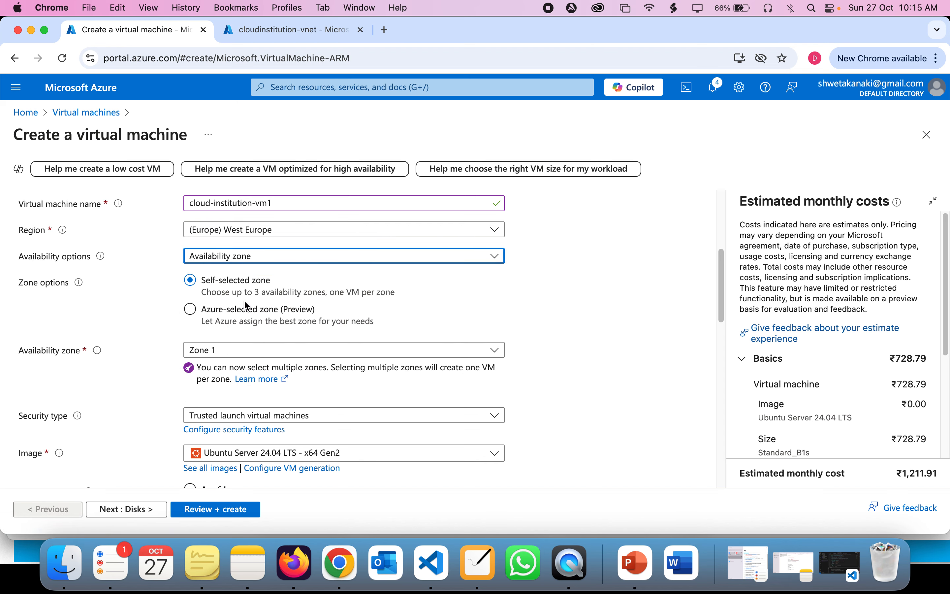
scroll(246, 298, "up", 1)
left_click(246, 258)
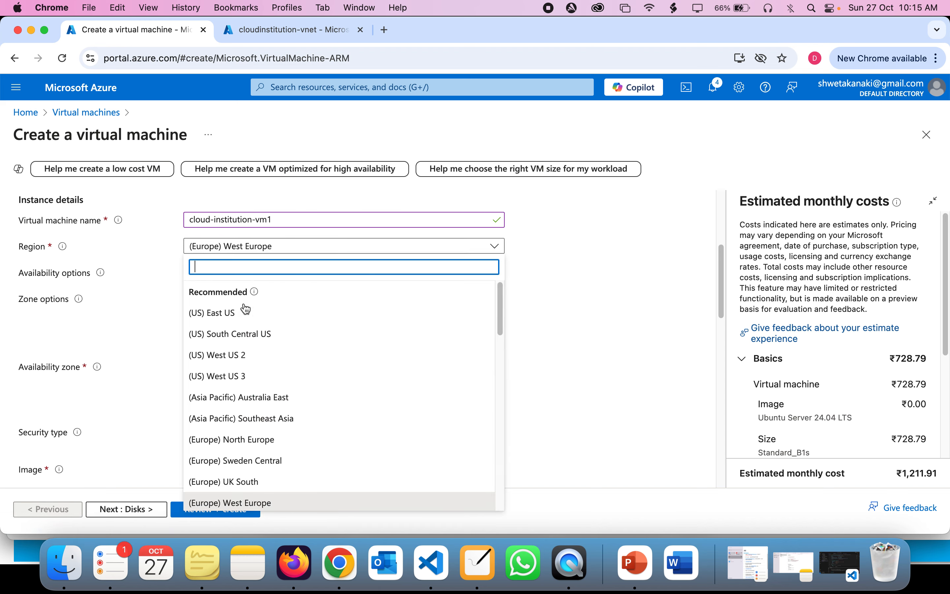
left_click(231, 315)
Step: Confirm the region matches the virtual network's location and keep availability zone Zone 1
left_click(298, 29)
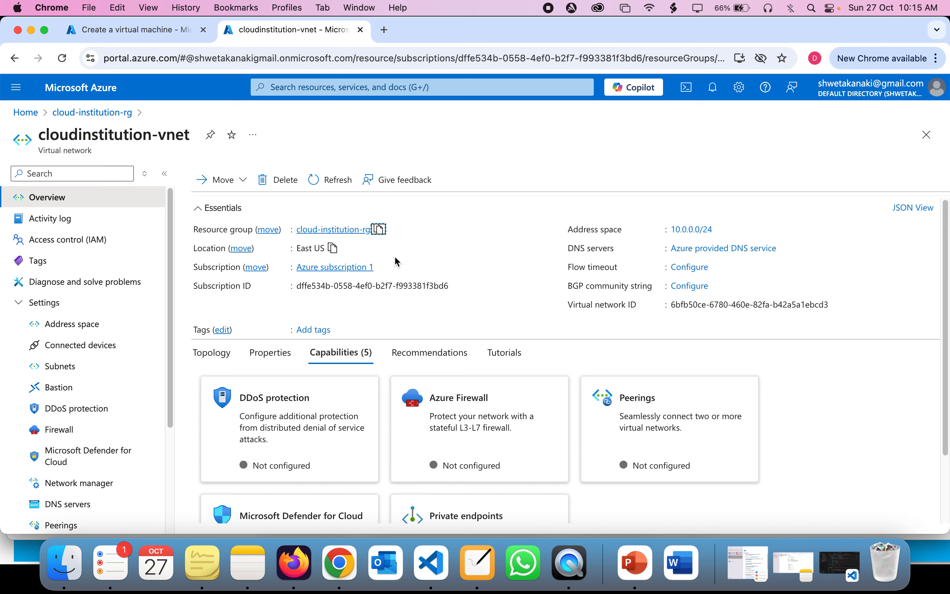
left_click(334, 249)
left_click(143, 33)
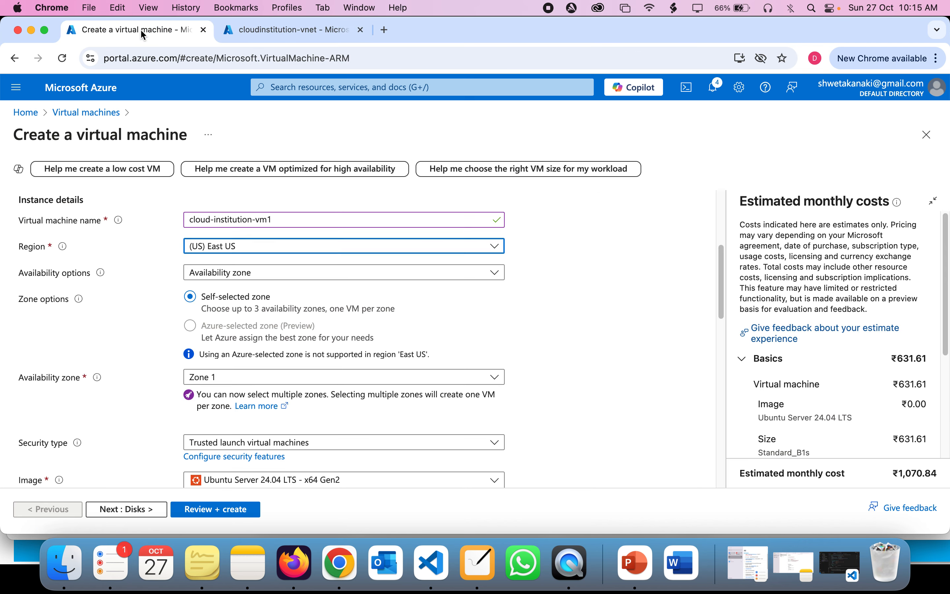
scroll(327, 334, "down", 5)
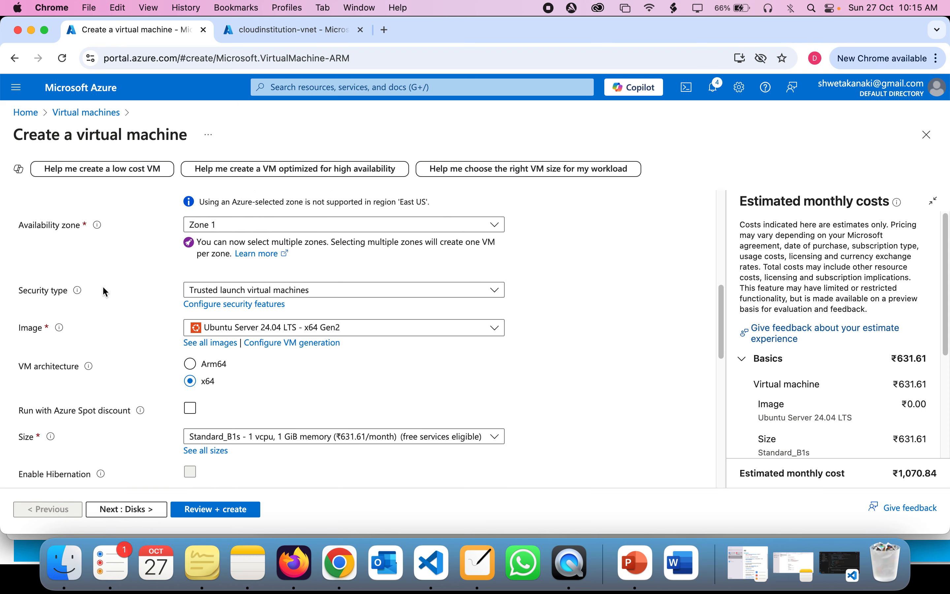
left_click(246, 227)
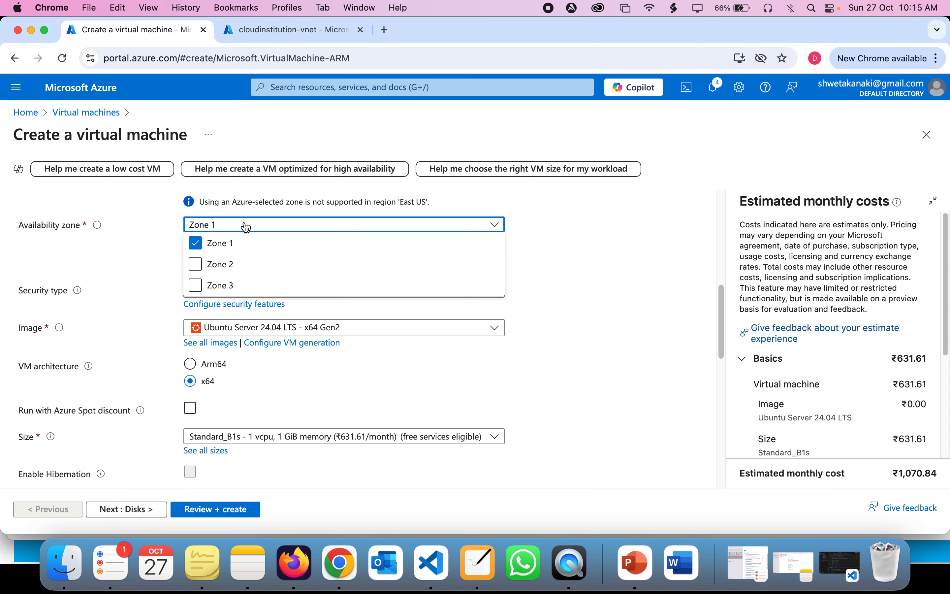
left_click(247, 227)
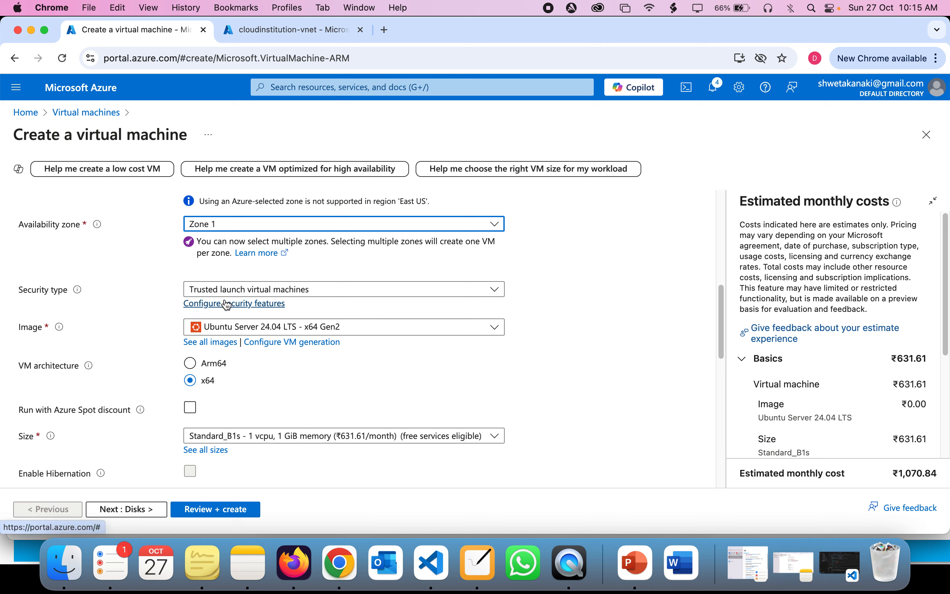
Step: Set the security type to Standard, leaving the Ubuntu Server 24.04 LTS image unchanged
left_click(221, 290)
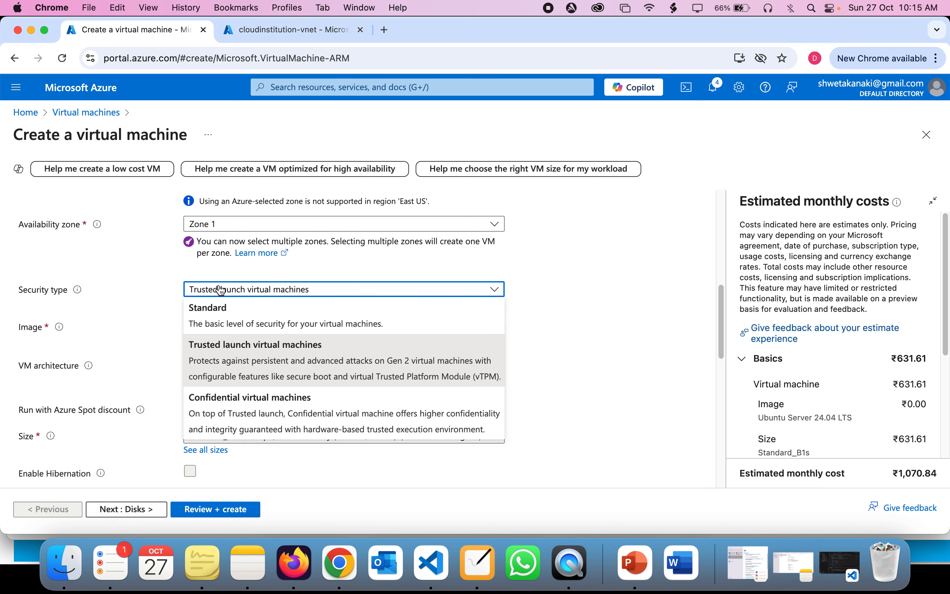
left_click(226, 318)
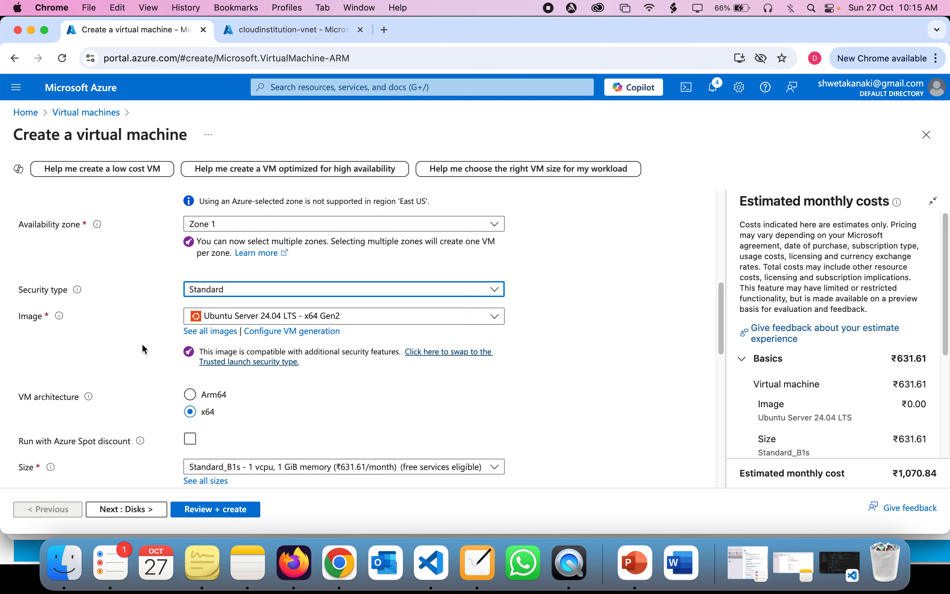
left_click(218, 322)
left_click(219, 322)
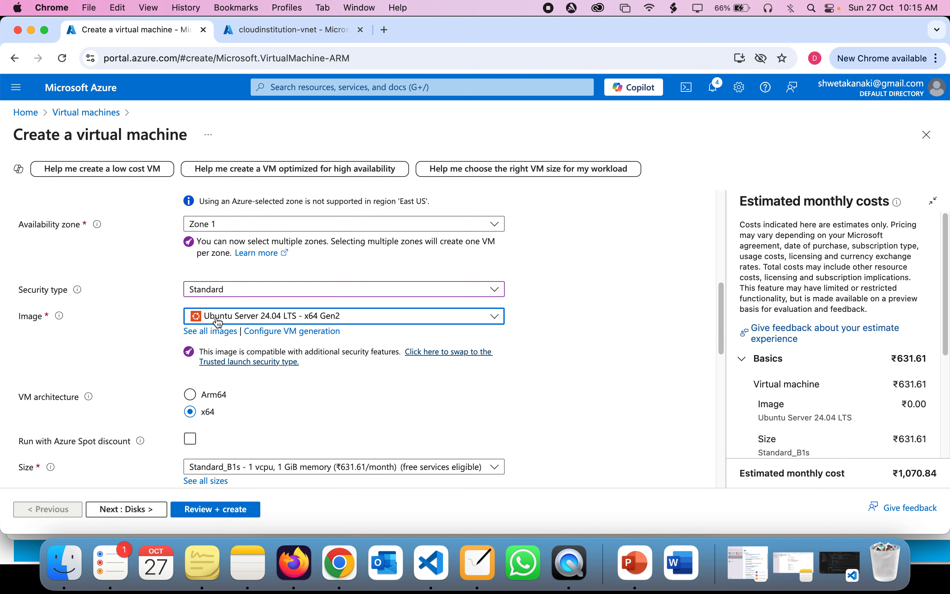
Step: Review the Arm64/x64 architecture options, keeping x64, and open the VM size list
scroll(522, 314, "down", 4)
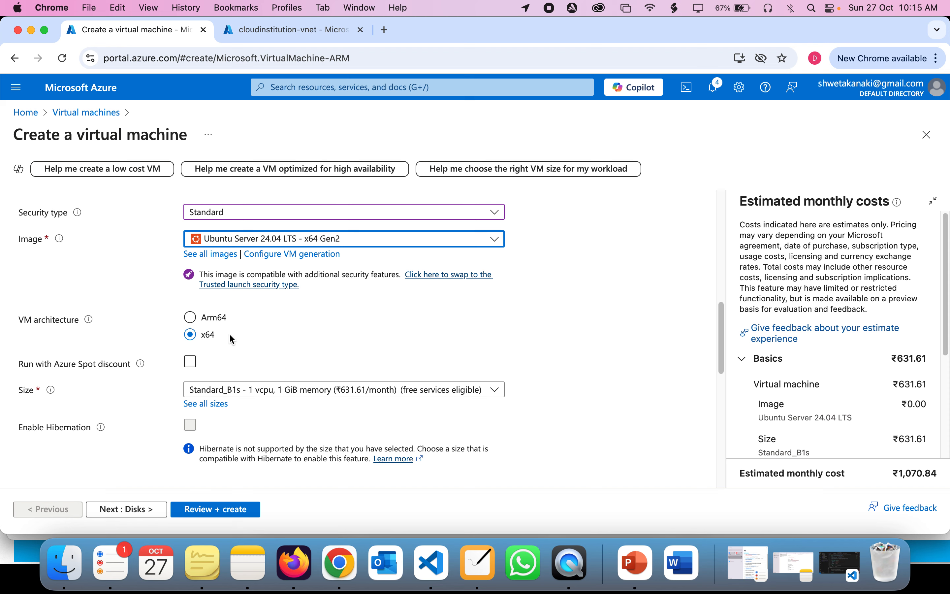
left_click_drag(216, 335, 204, 326)
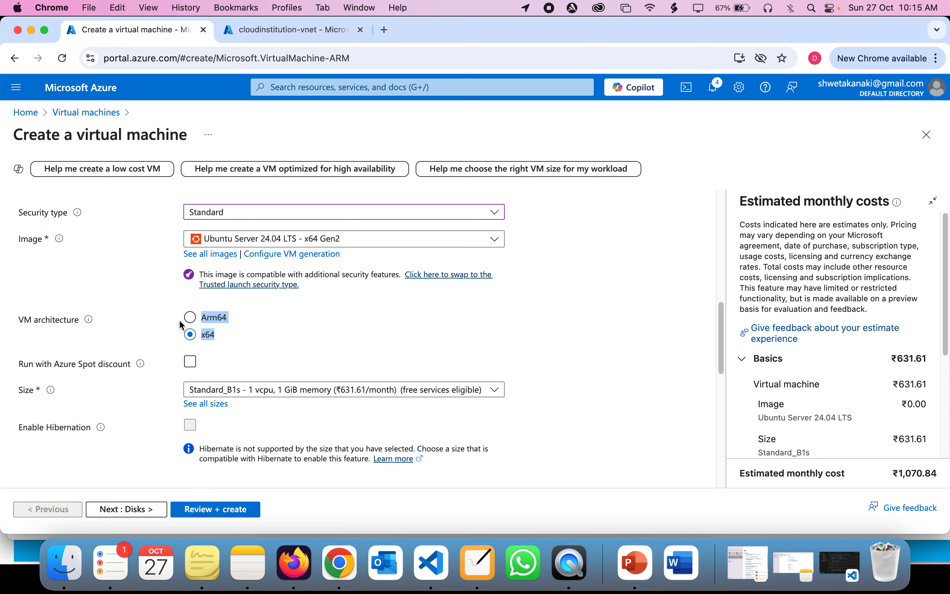
scroll(147, 347, "down", 8)
scroll(147, 348, "up", 1)
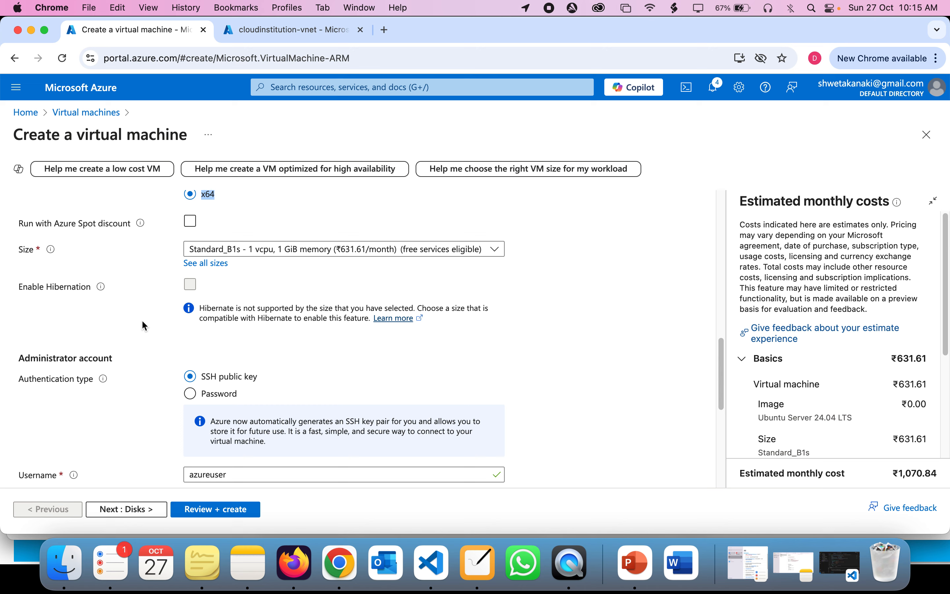
left_click(554, 252)
left_click(249, 253)
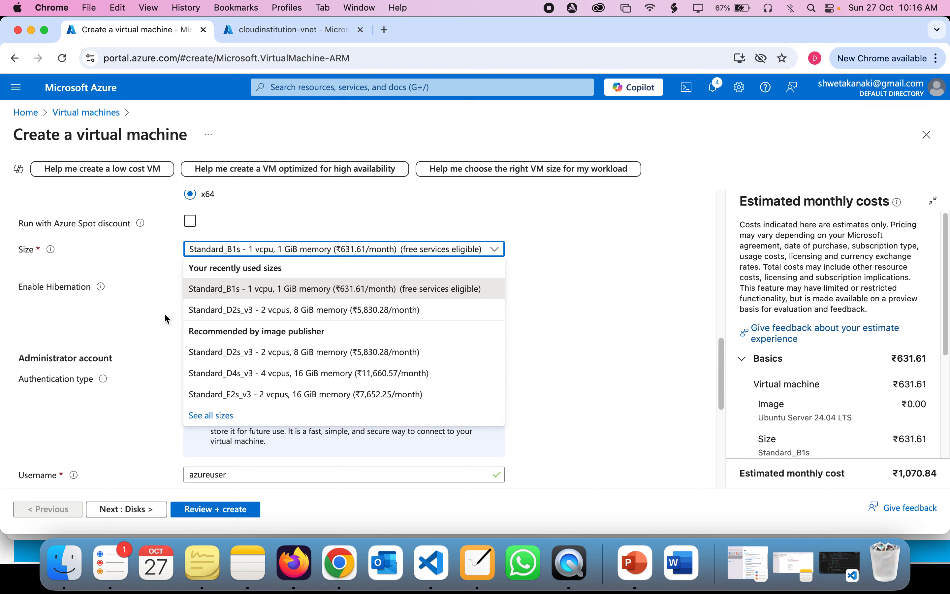
Step: Keep Standard_B1s as the VM size
left_click(341, 289)
scroll(341, 290, "down", 3)
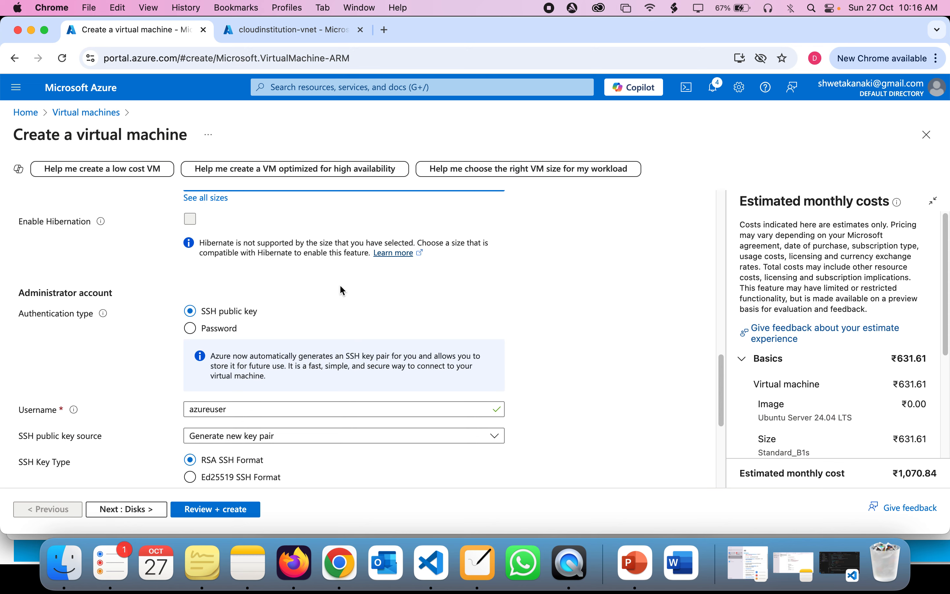
scroll(244, 293, "up", 2)
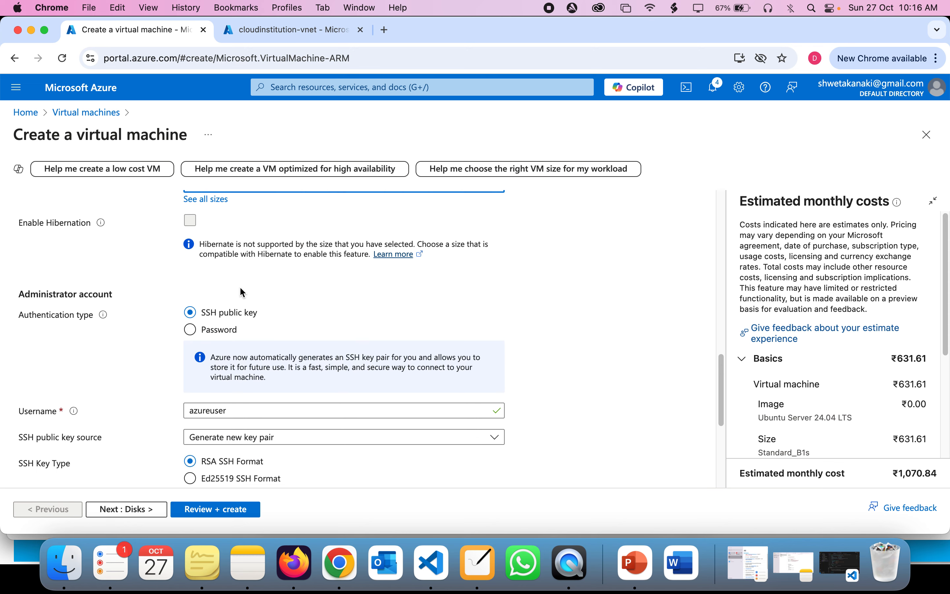
left_click(264, 225)
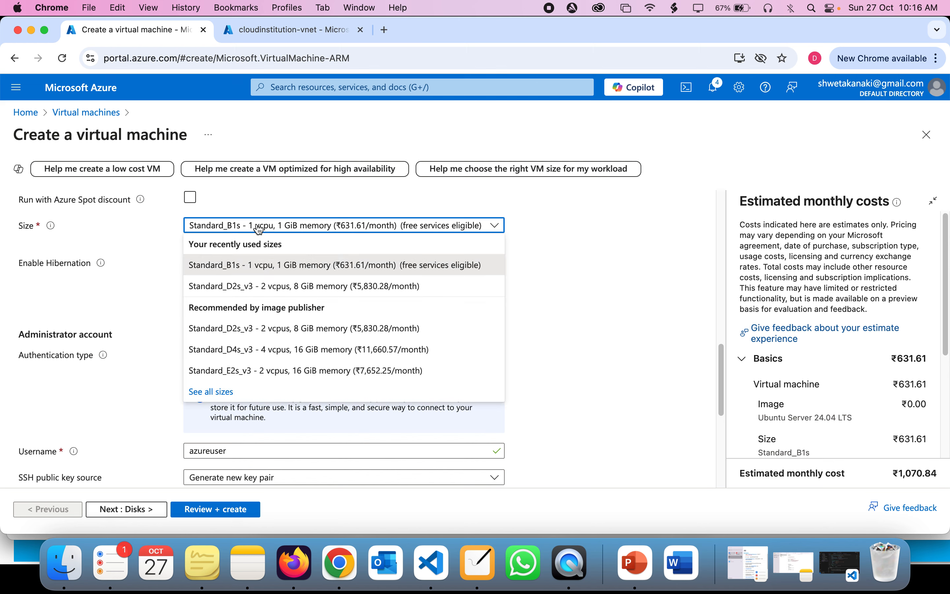
left_click(246, 270)
scroll(260, 275, "down", 3)
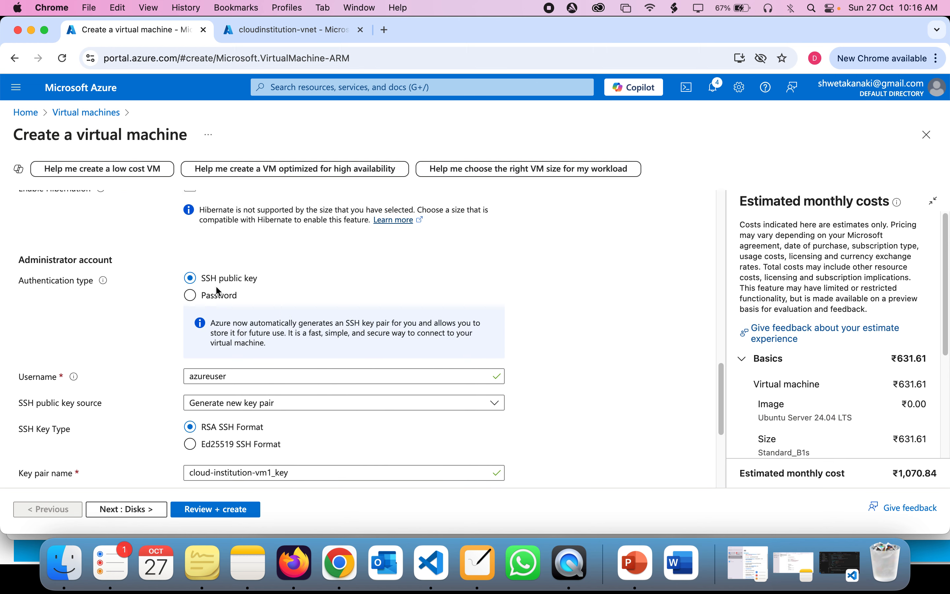
Step: Switch to password authentication and enter the administrator username, password and confirmation
left_click(208, 302)
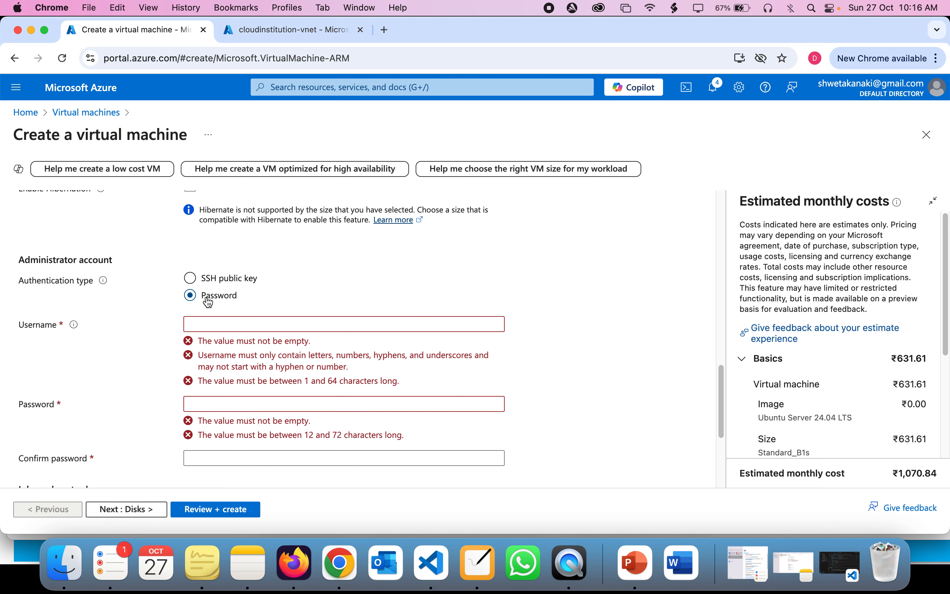
left_click(241, 325)
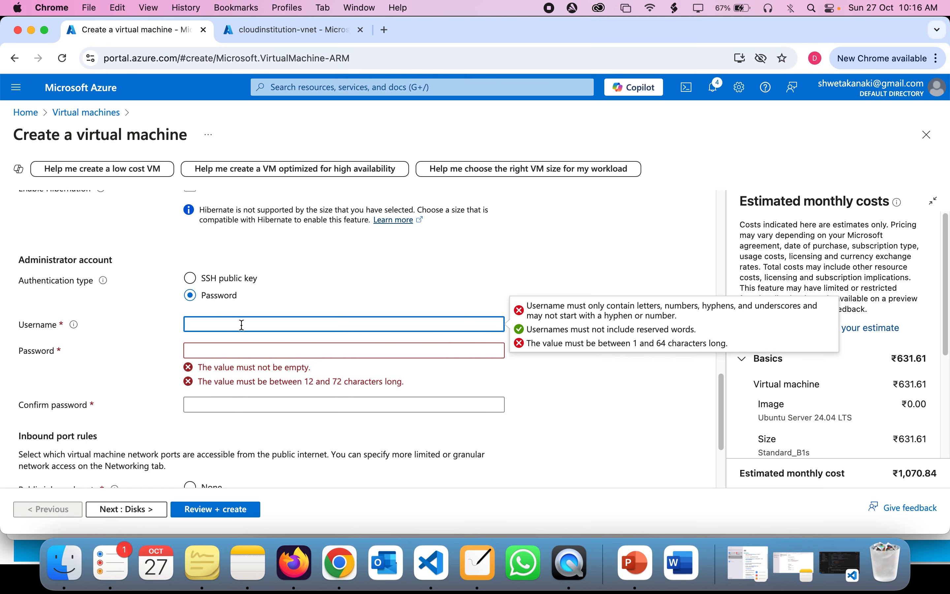
type("cloud")
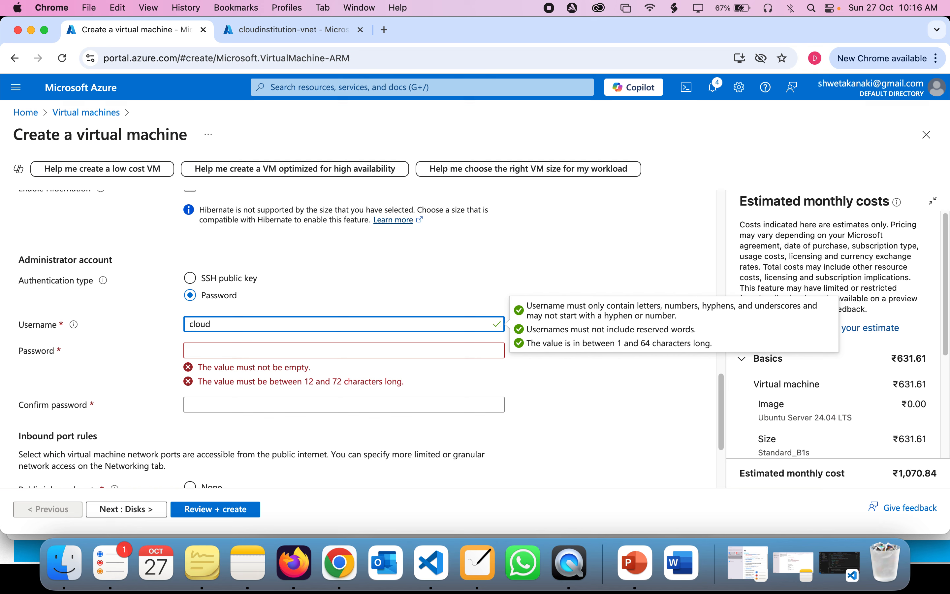
type("institution")
key("Tab")
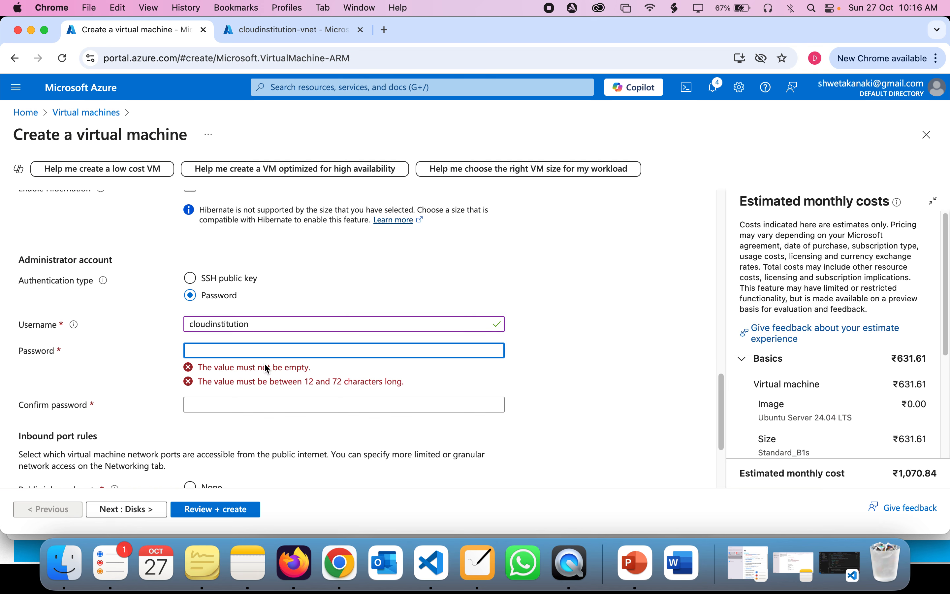
type("•")
key("BackSpace")
type("•••••••••")
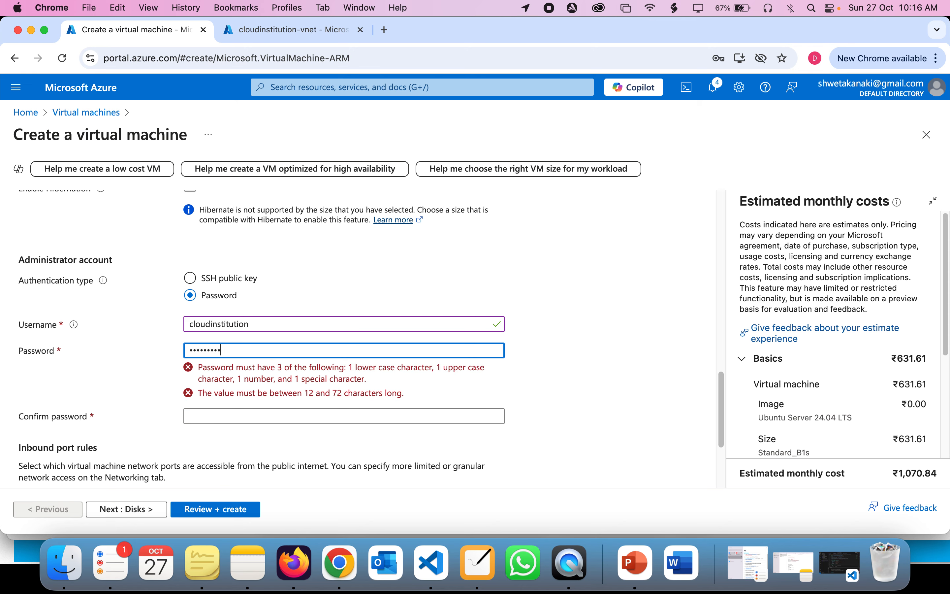
type("••")
left_click(281, 378)
type("•••")
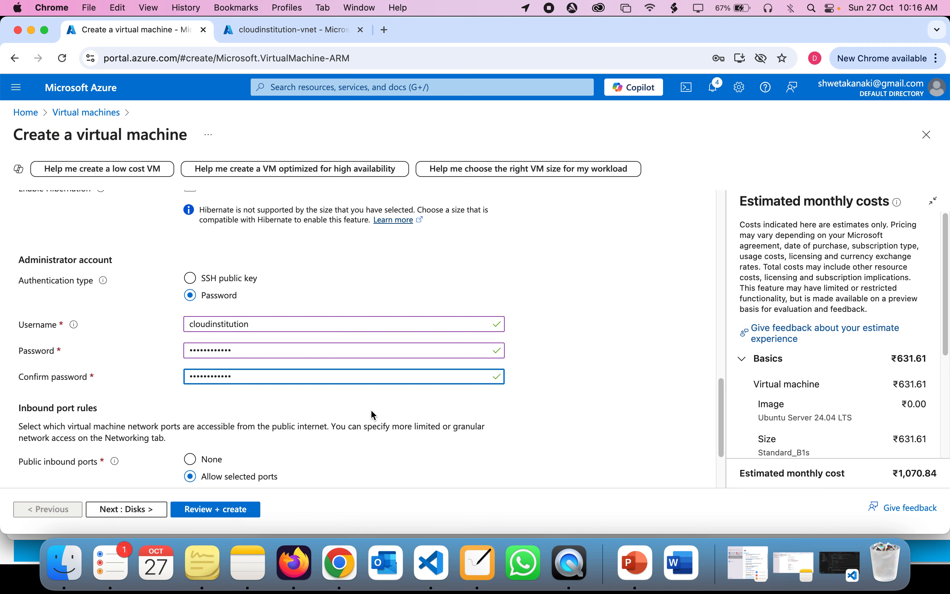
scroll(373, 415, "down", 3)
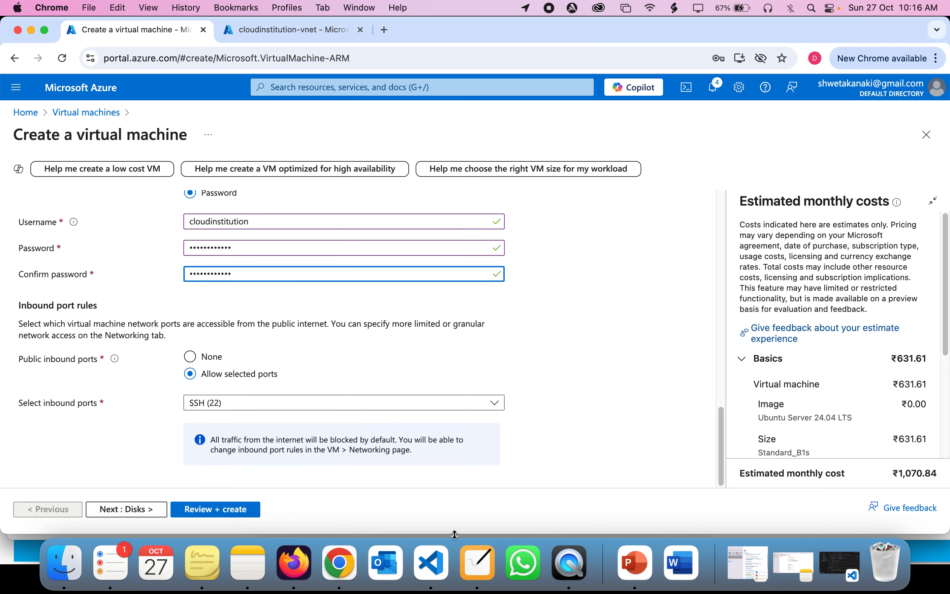
left_click(477, 562)
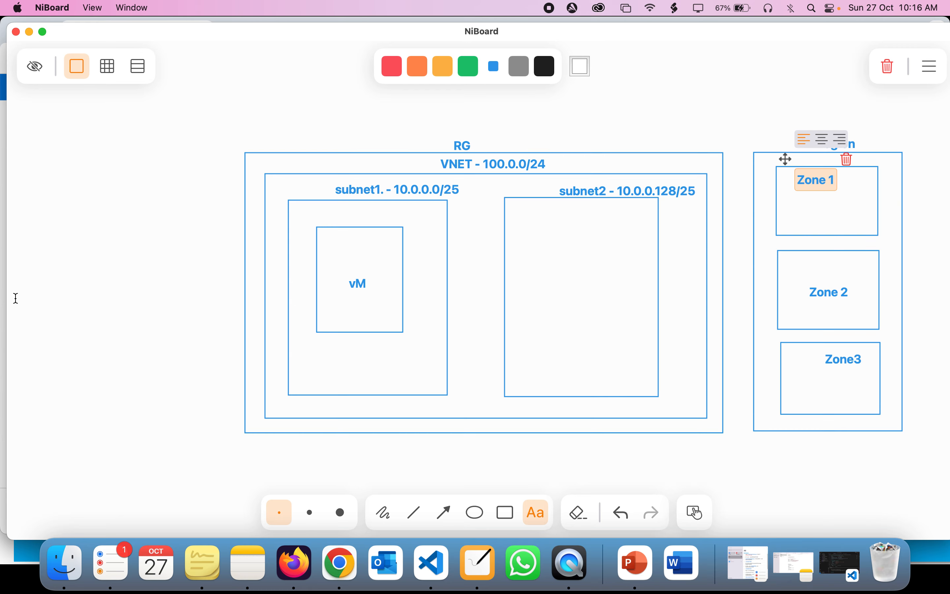
left_click(52, 251)
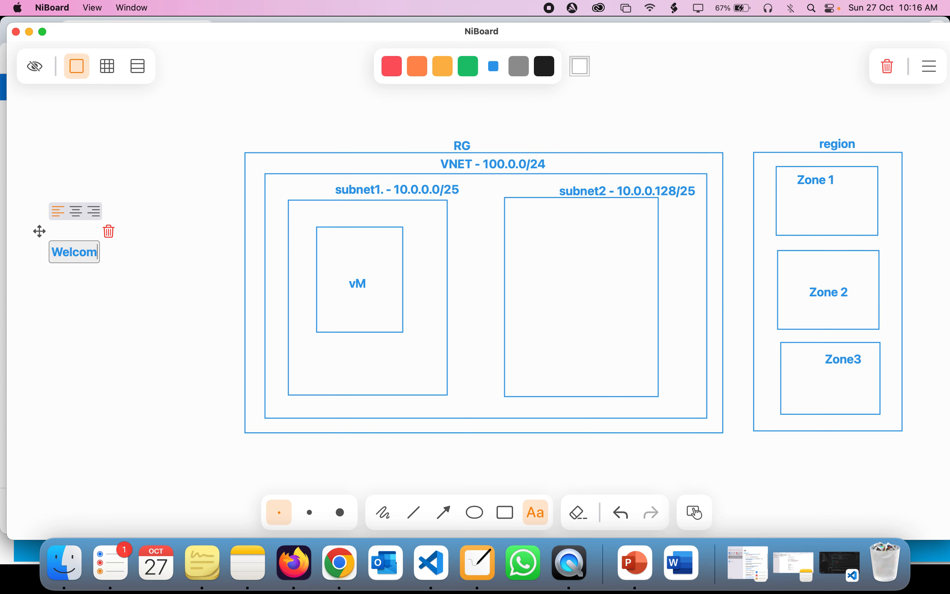
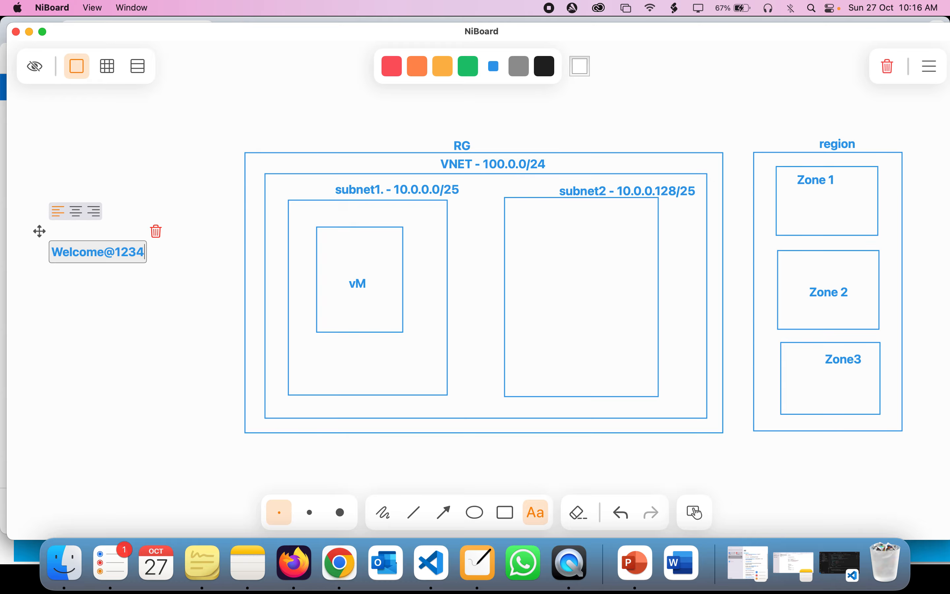
left_click(78, 308)
key("super+Tab")
left_click(264, 337)
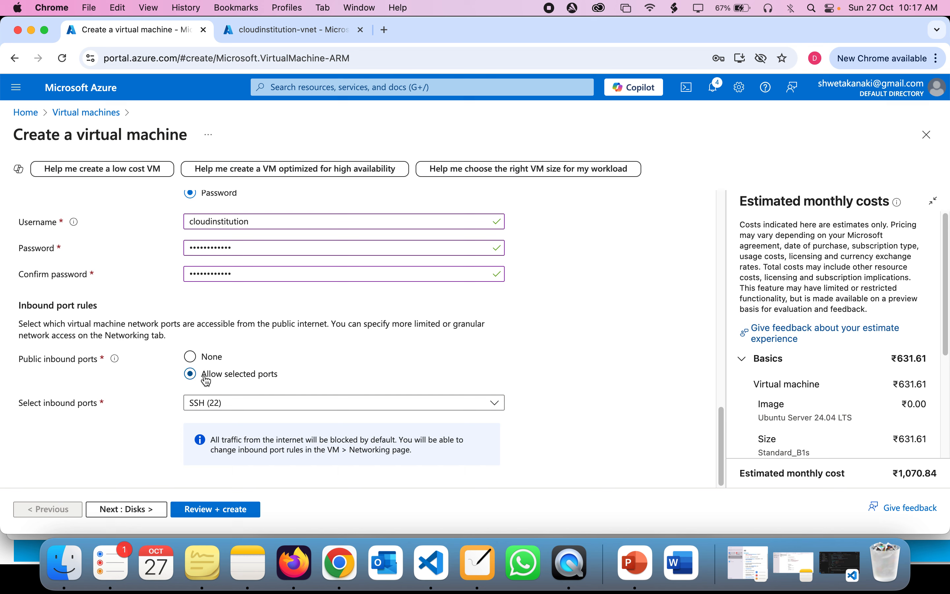
Step: On the Disks settings, review the OS disk size (default 30 GiB) and disk type options
left_click(151, 513)
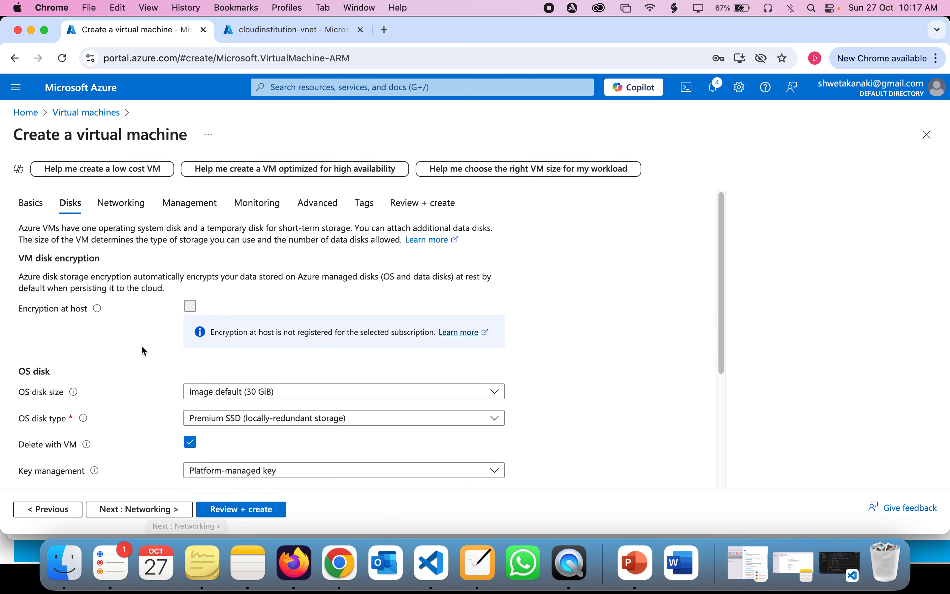
scroll(142, 350, "down", 4)
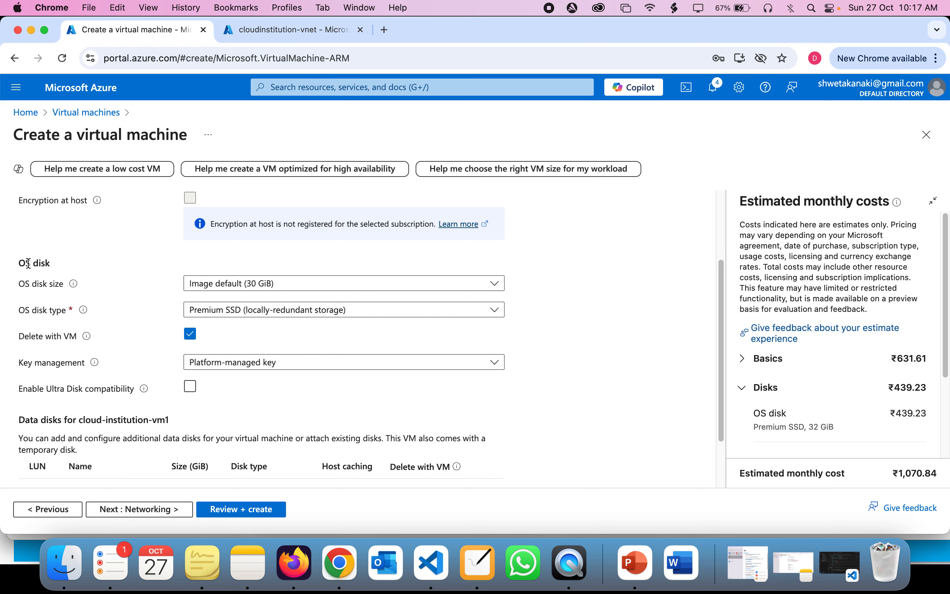
left_click_drag(26, 264, 116, 291)
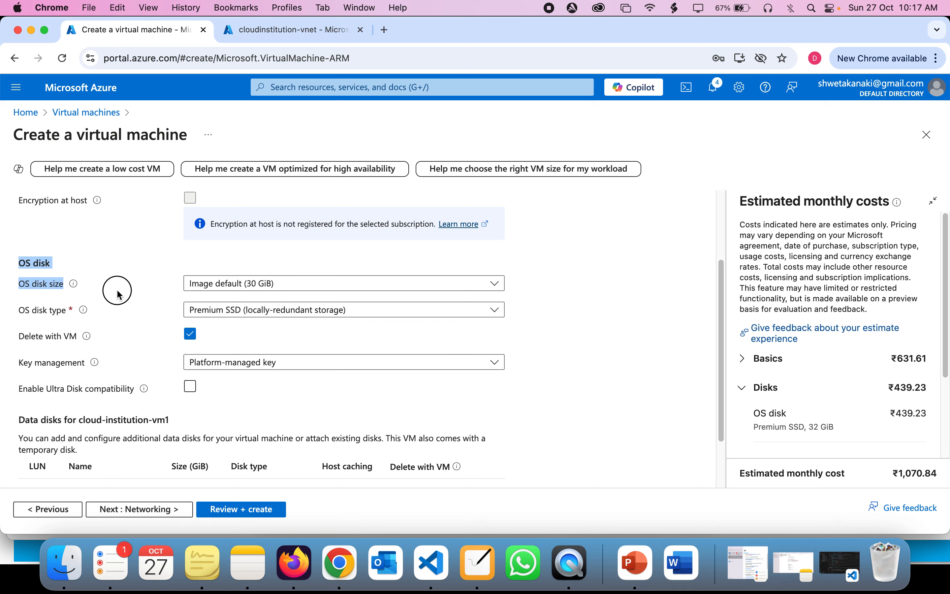
left_click(117, 290)
scroll(117, 291, "up", 5)
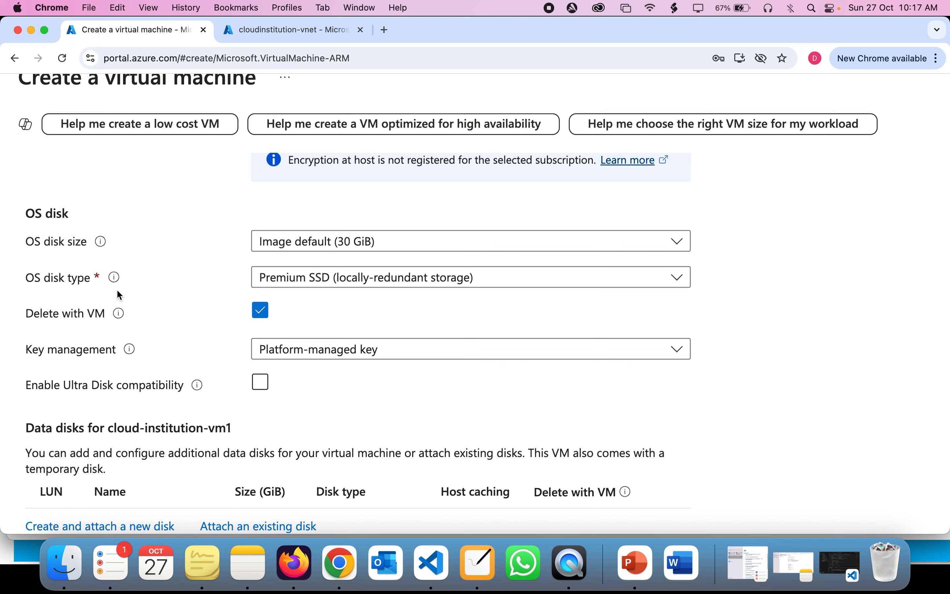
left_click(318, 248)
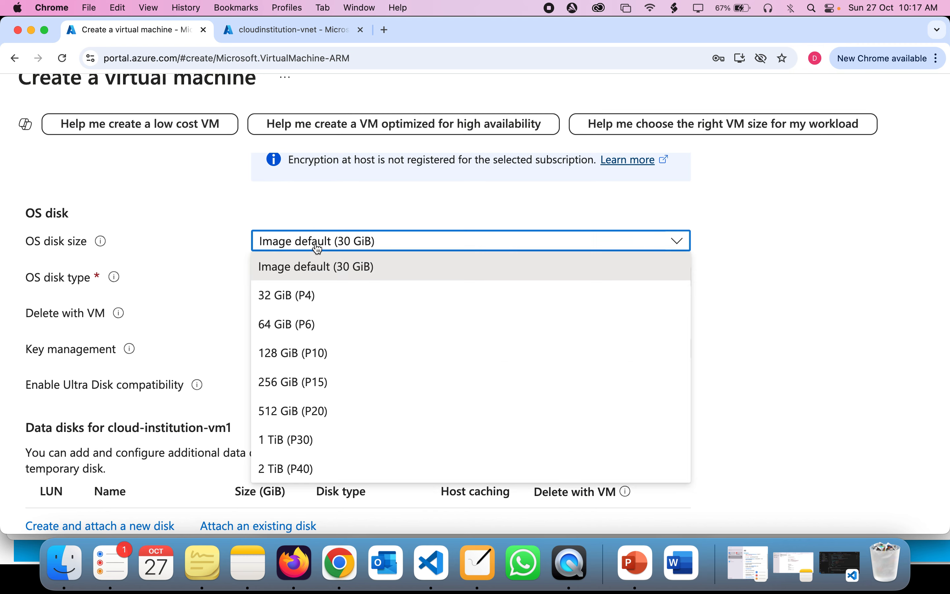
double_click(318, 248)
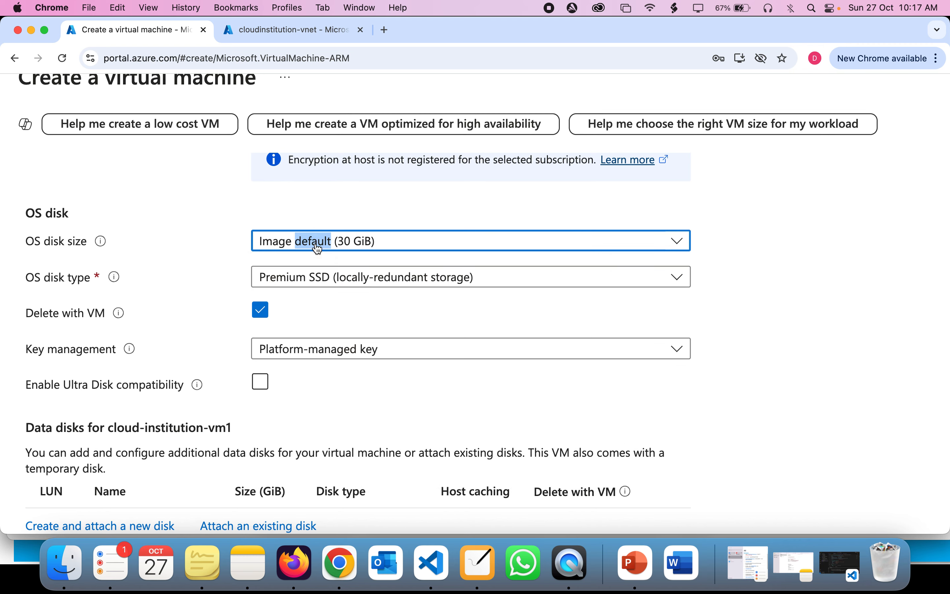
left_click(432, 276)
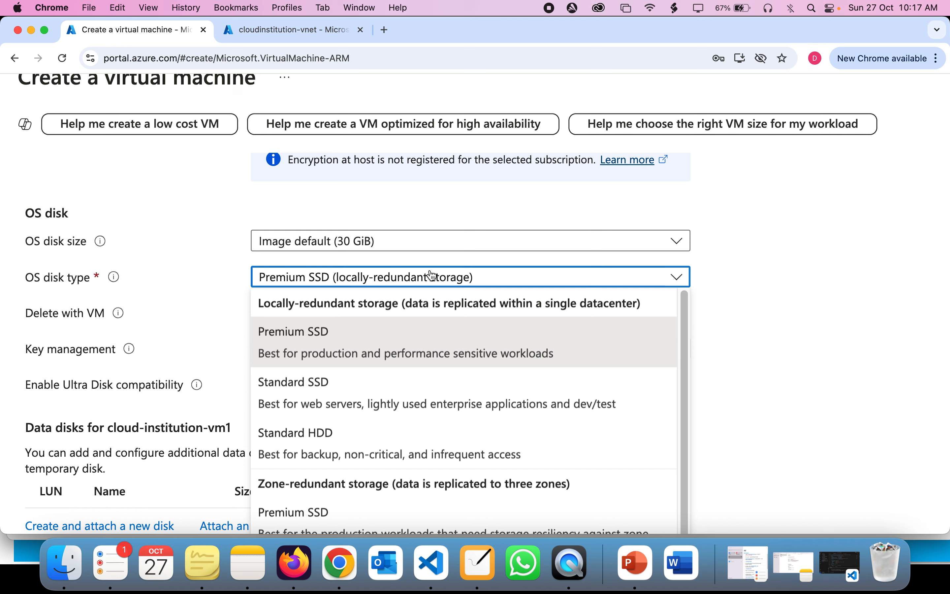
left_click(336, 320)
left_click(331, 255)
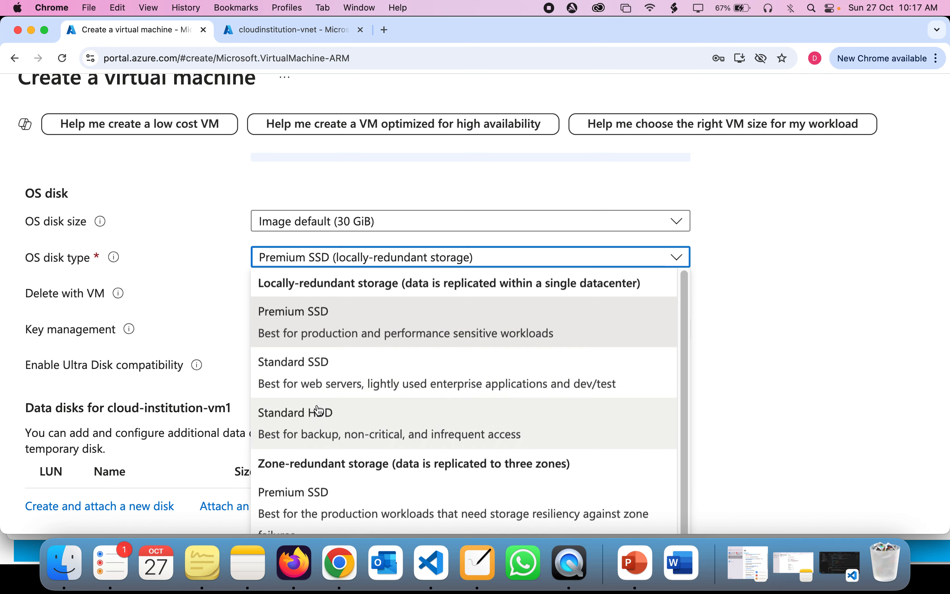
scroll(321, 419, "down", 1)
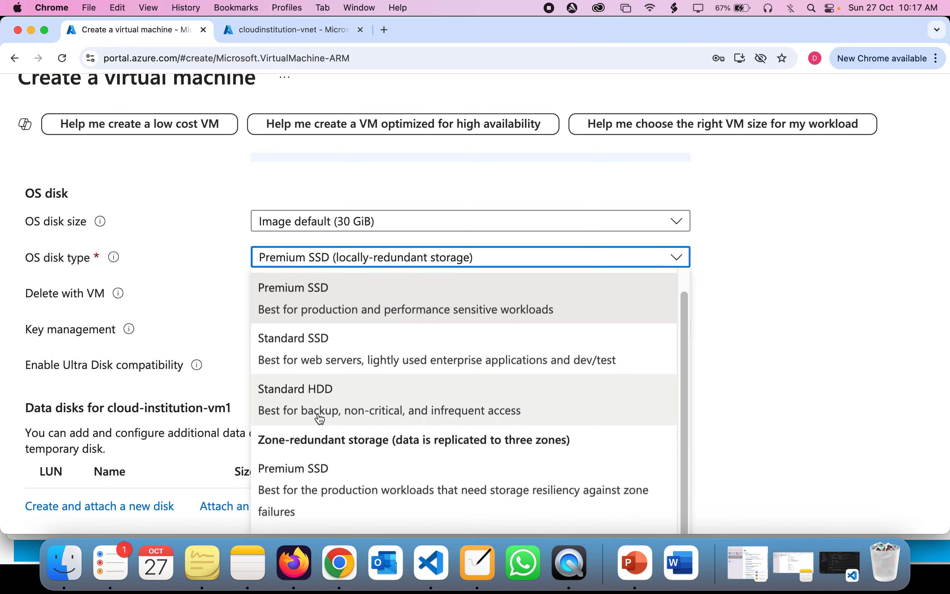
Step: Set the OS disk type to Standard HDD (locally-redundant storage)
left_click(307, 400)
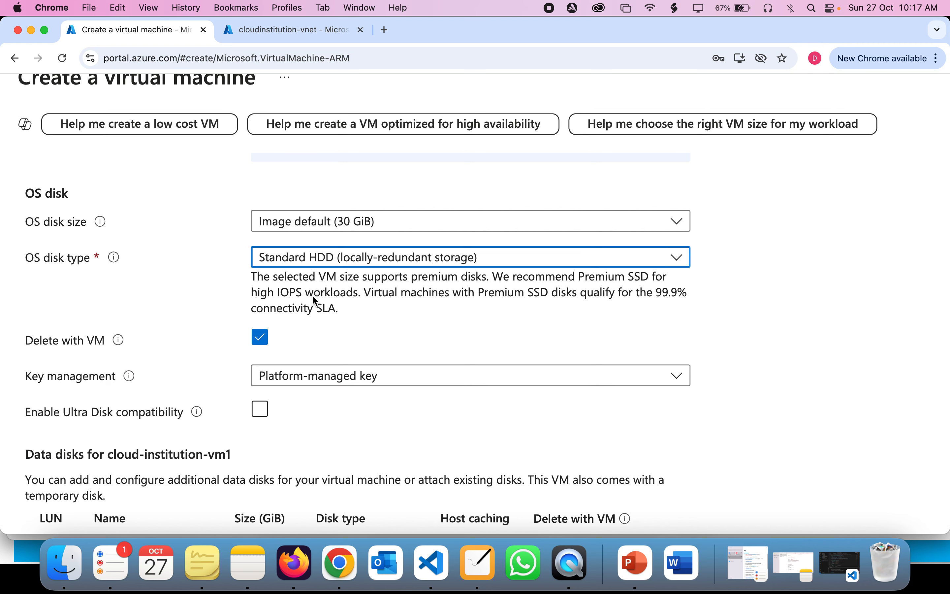
scroll(315, 301, "up", 2, "ctrl")
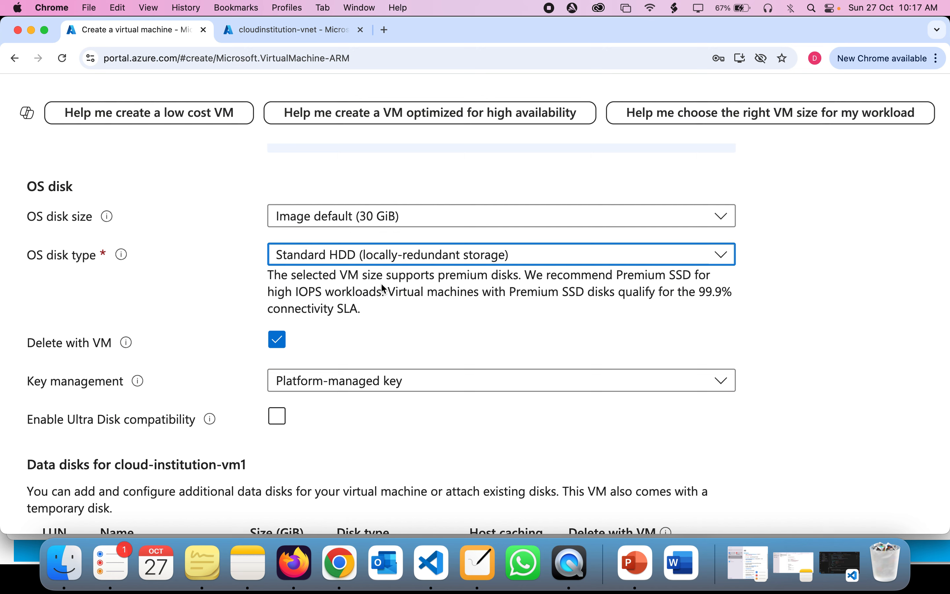
left_click(376, 256)
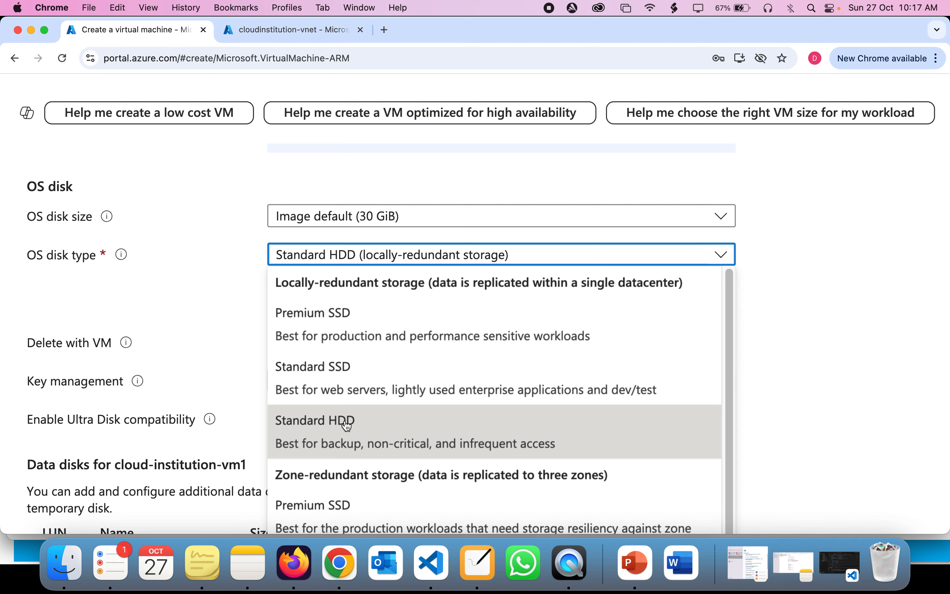
scroll(346, 426, "down", 2)
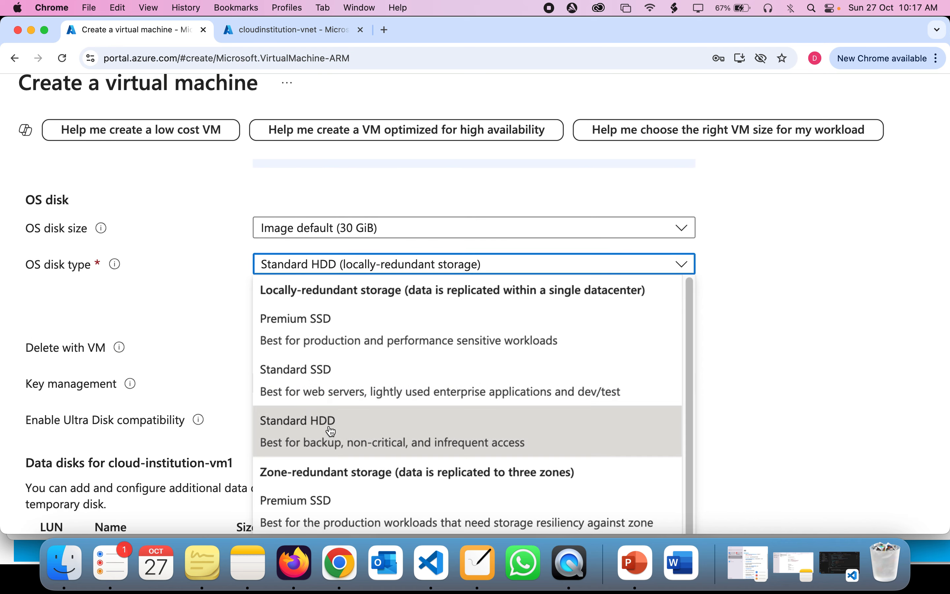
left_click(700, 345)
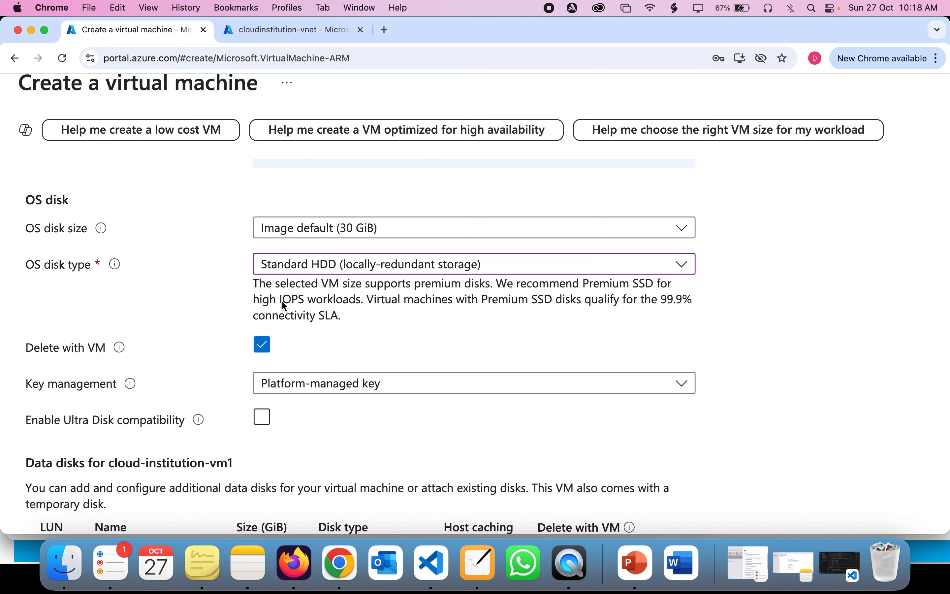
scroll(320, 309, "down", 2)
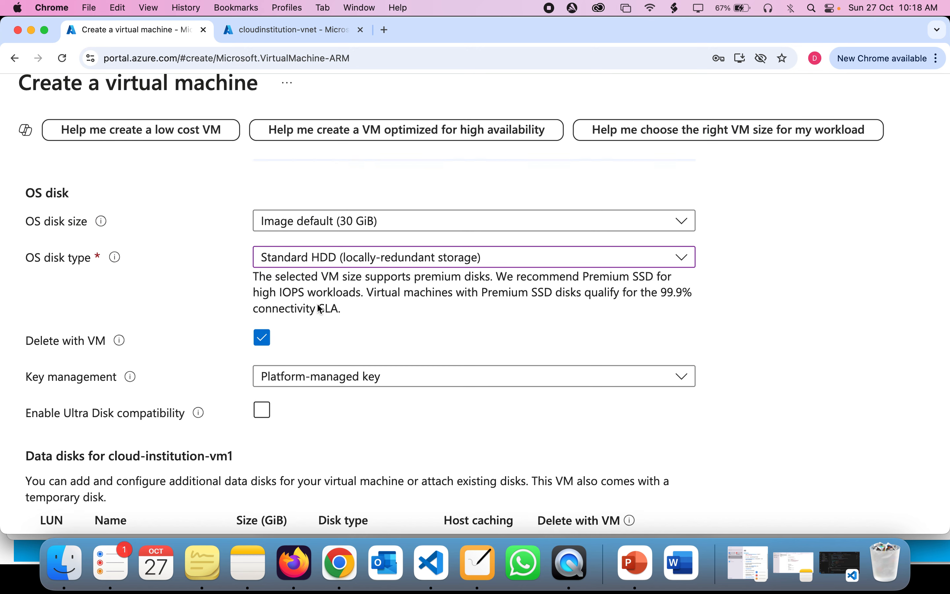
scroll(283, 316, "up", 2)
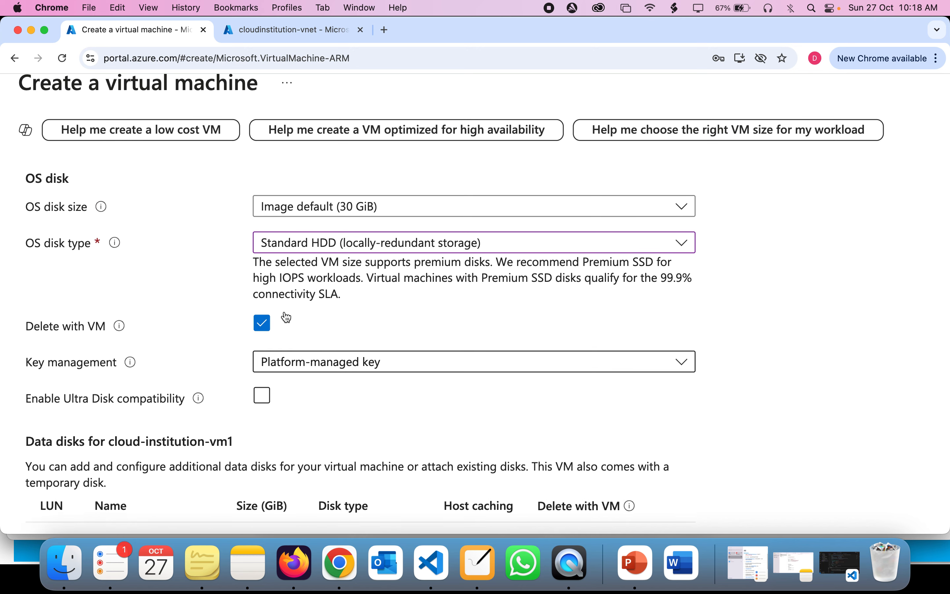
left_click(301, 261)
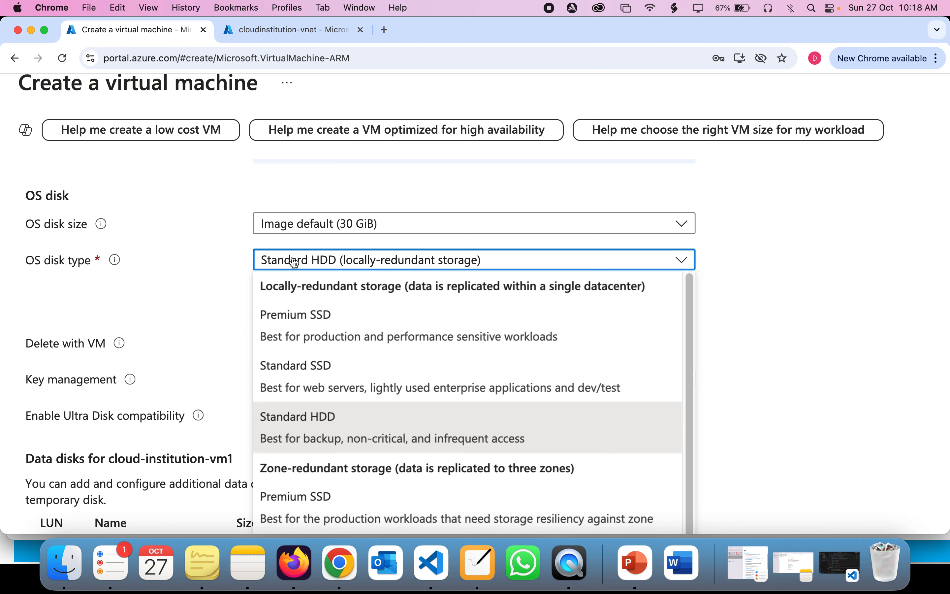
left_click(302, 262)
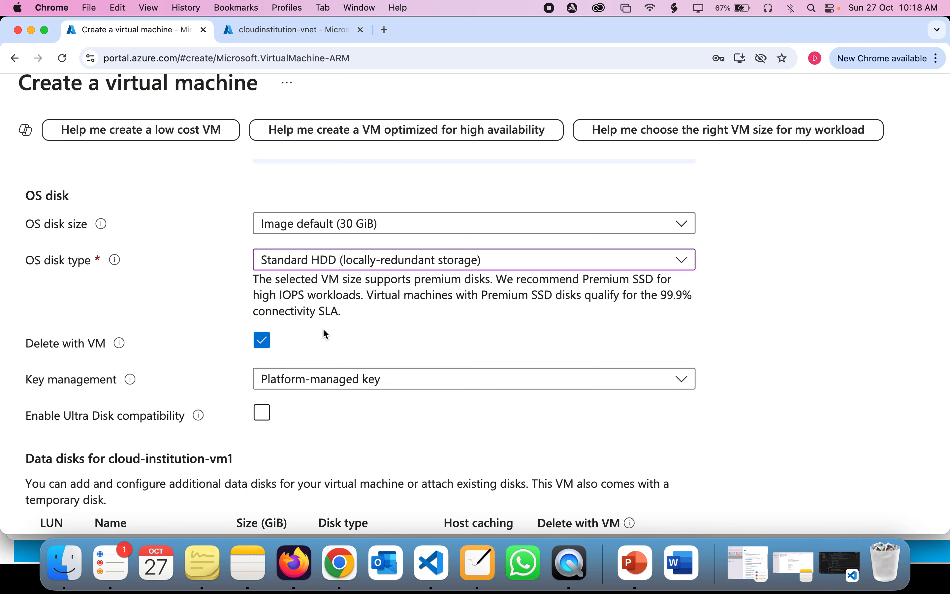
scroll(325, 331, "down", 2)
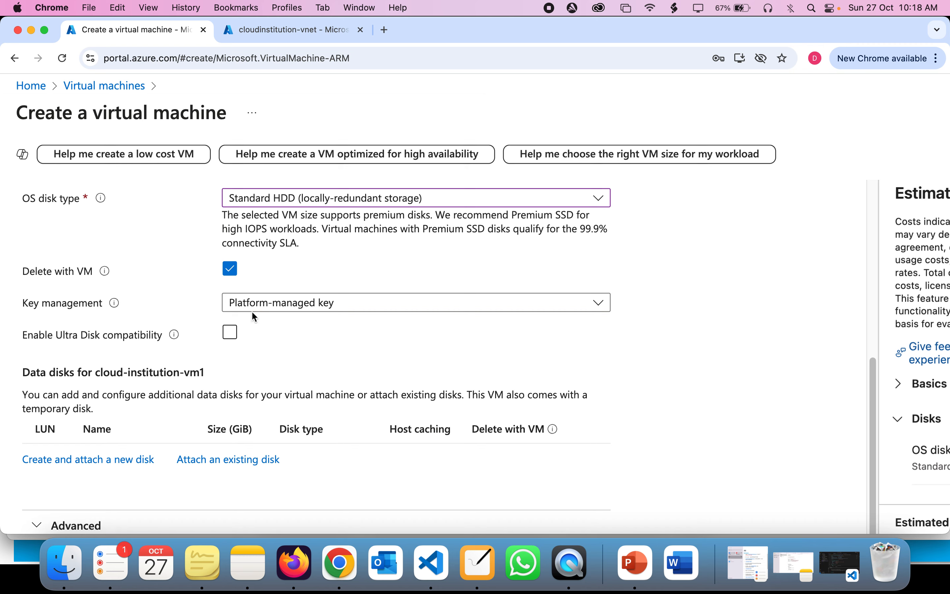
Step: Keep the platform-managed key for disk encryption and continue to Networking
left_click(290, 310)
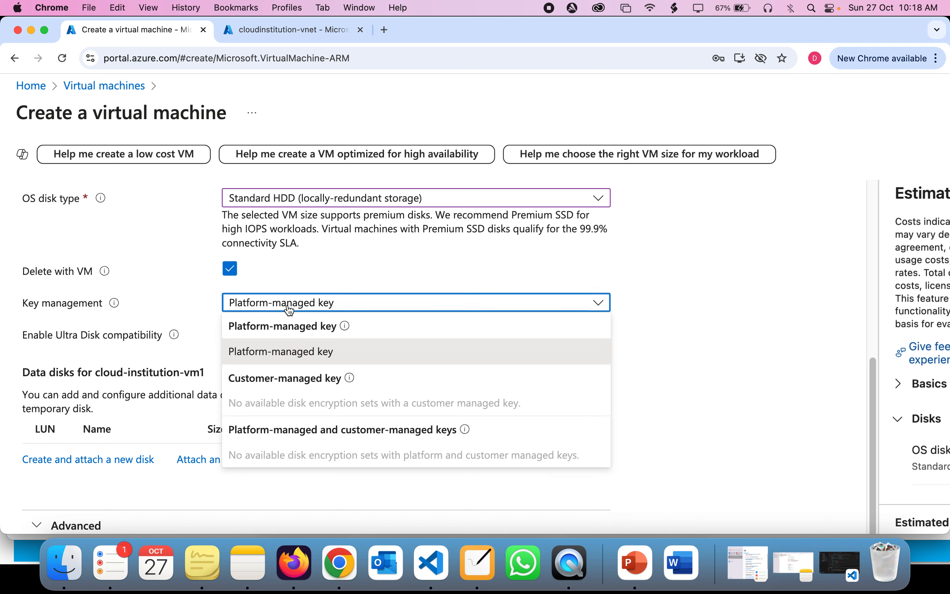
left_click(294, 353)
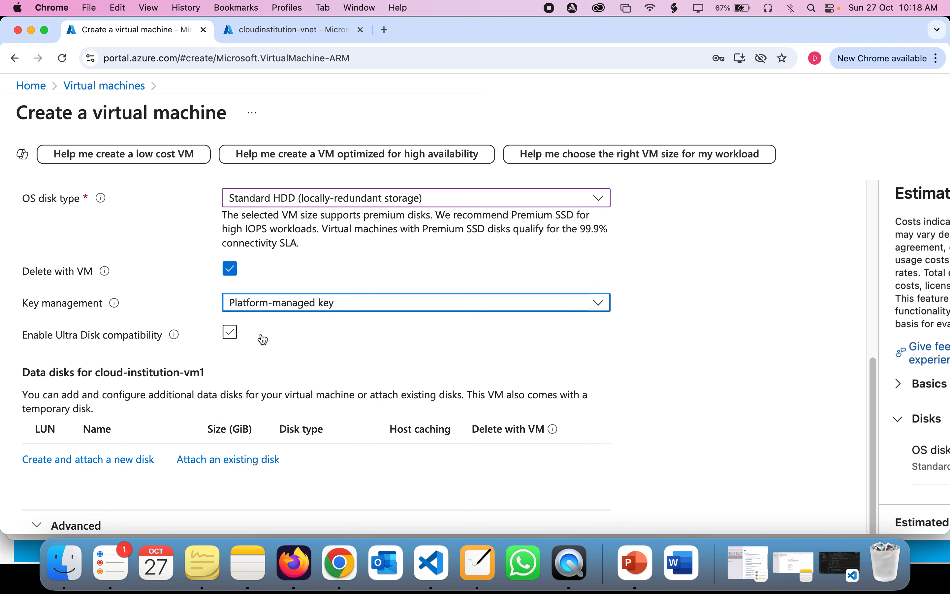
scroll(261, 339, "down", 2)
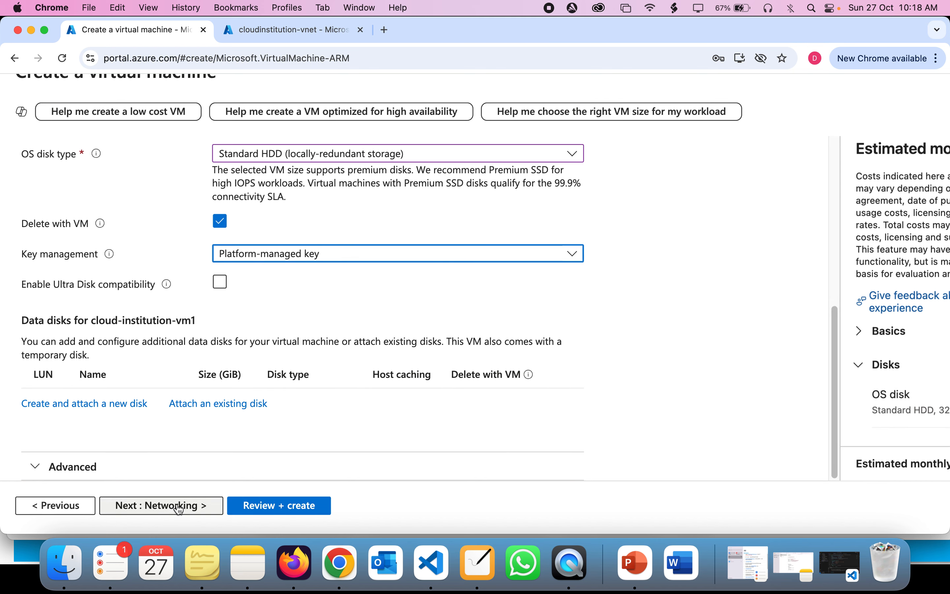
left_click(180, 507)
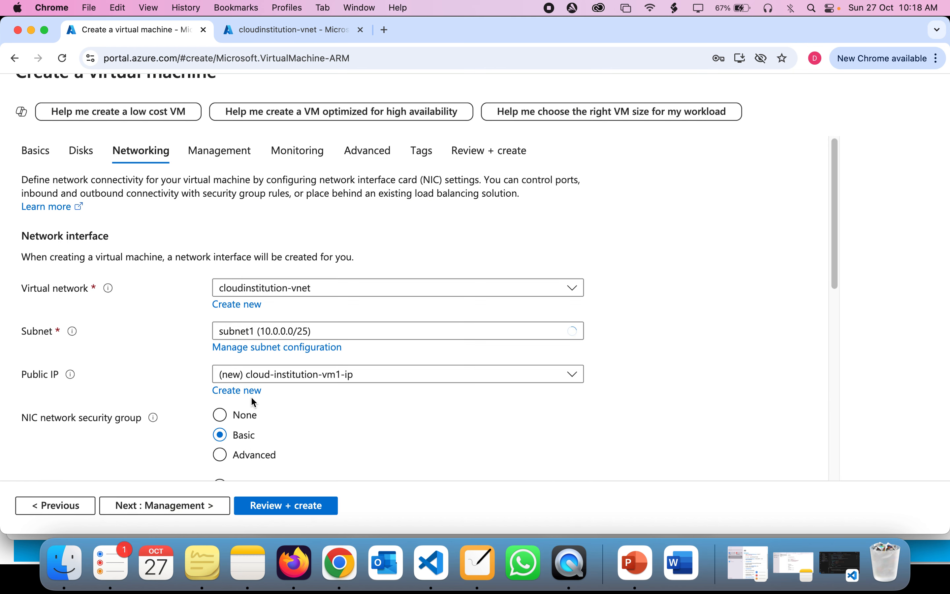
Step: Check the cloudinstitution-vnet overview page, then return to the Create a virtual machine form
double_click(71, 288)
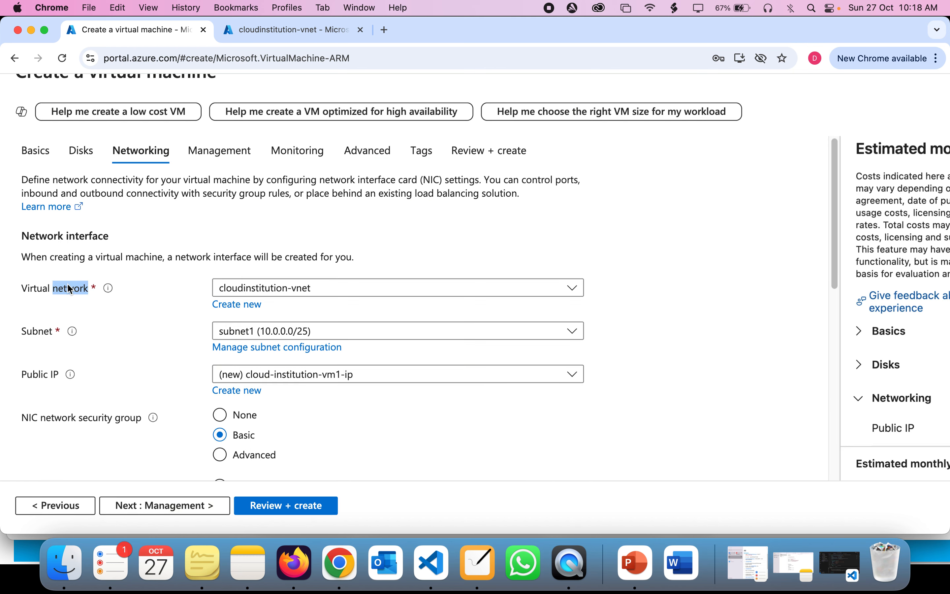
left_click(284, 35)
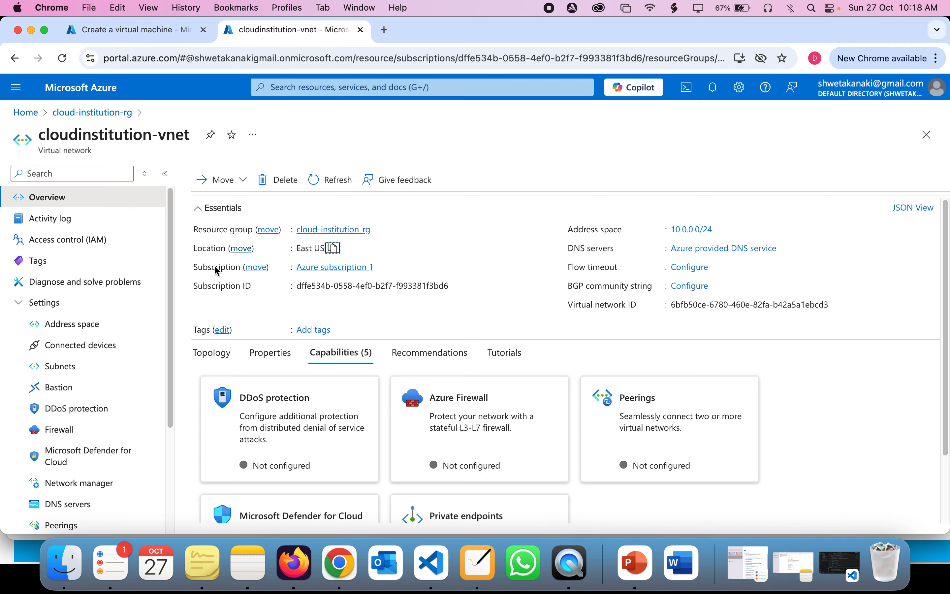
triple_click(85, 132)
triple_click(85, 132)
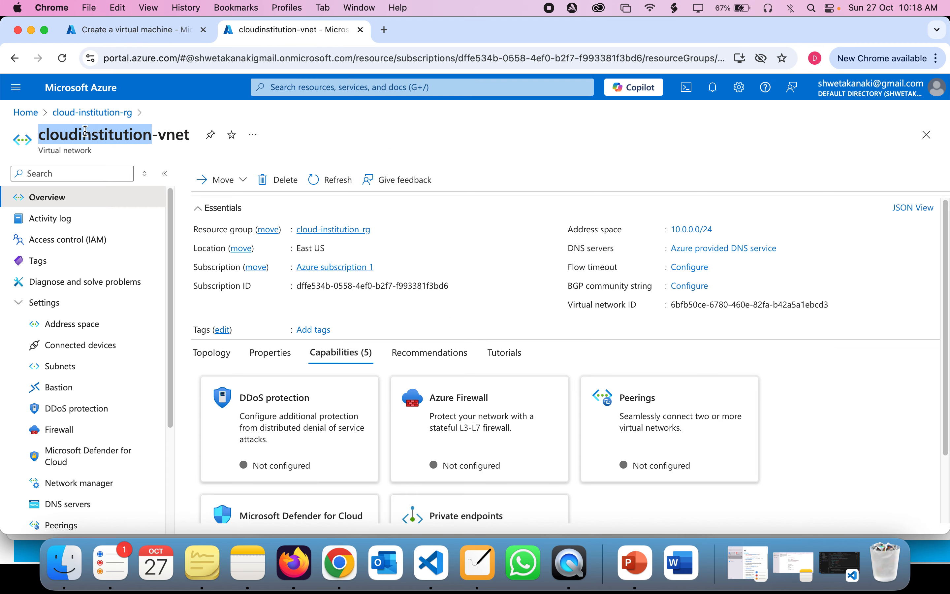
triple_click(85, 131)
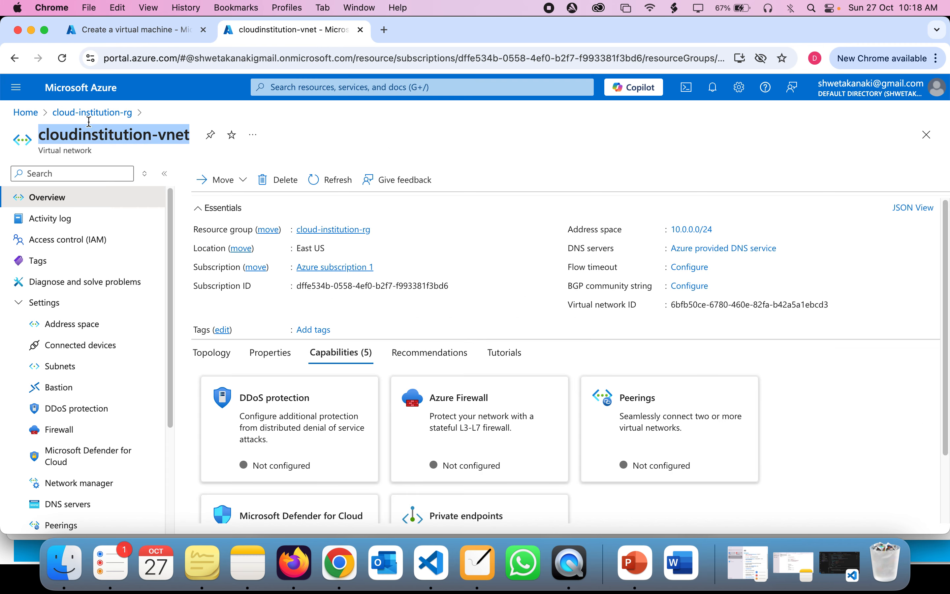
left_click(145, 38)
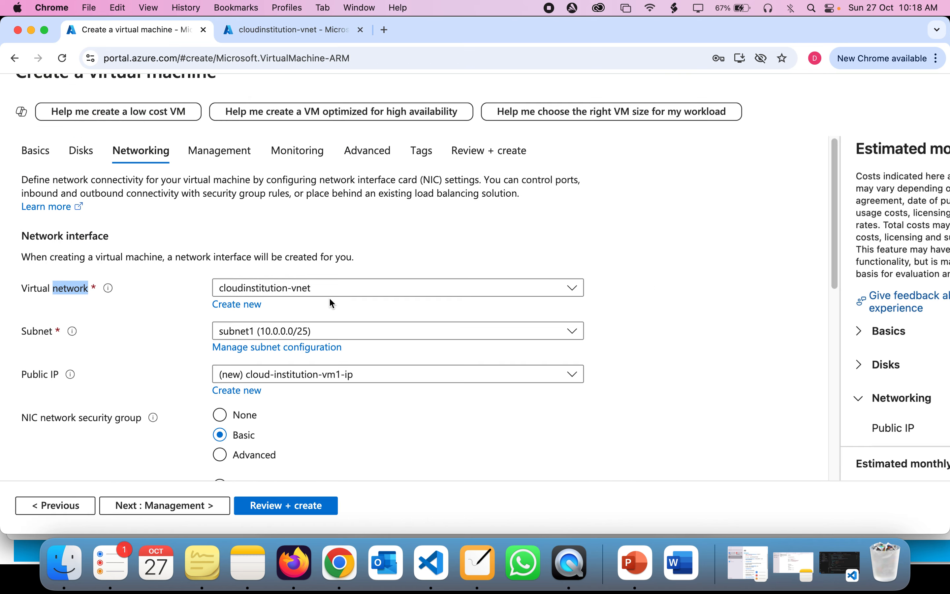
Step: Confirm subnet1 (10.0.0.0/25) as the VM's subnet, then bring up the NiBoard whiteboard
left_click(477, 421)
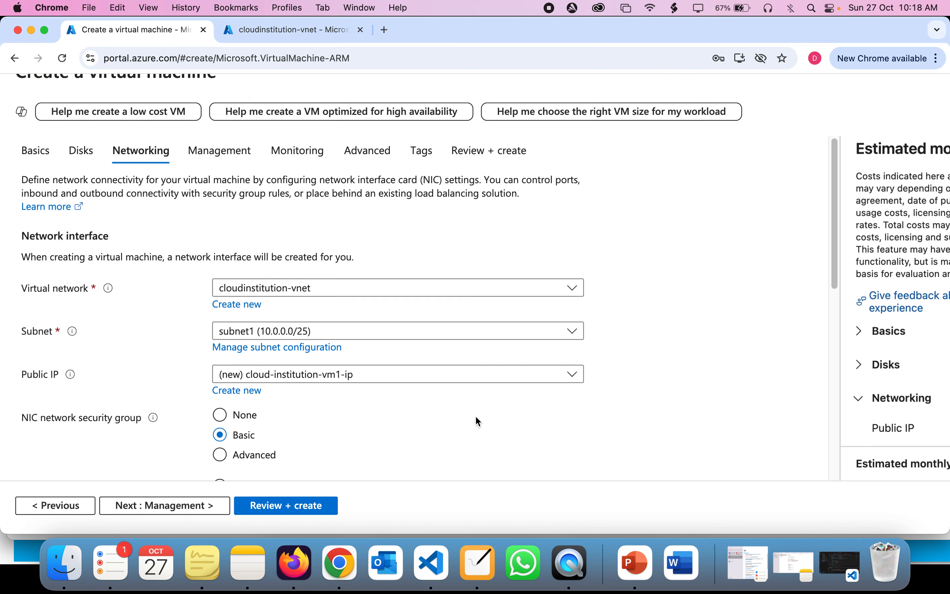
scroll(479, 421, "down", 3)
left_click(305, 269)
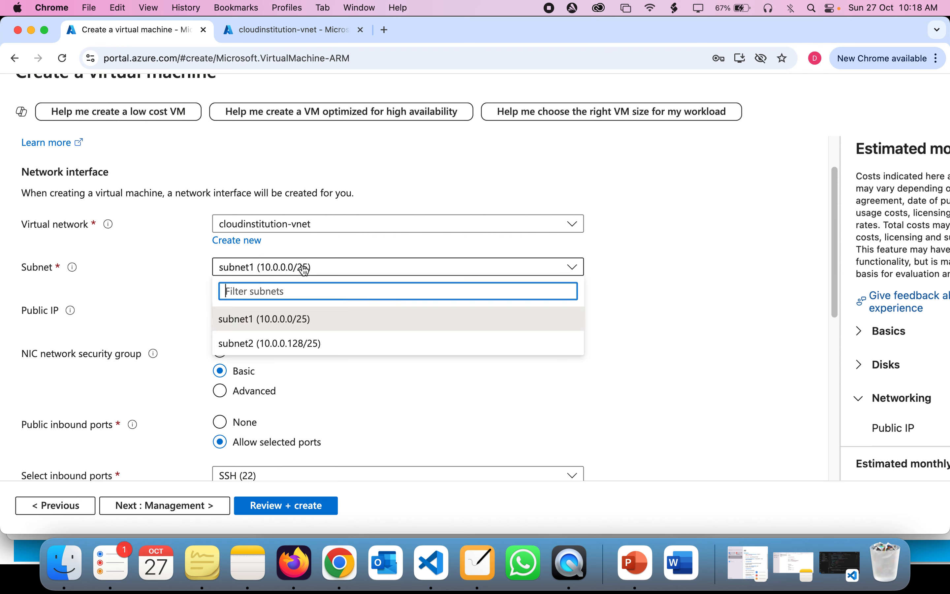
left_click(305, 269)
left_click(481, 569)
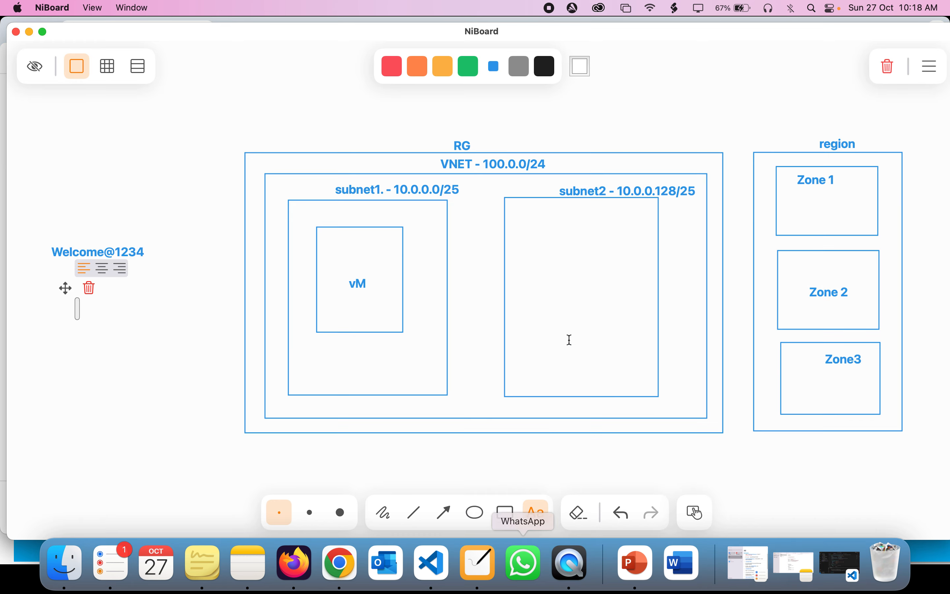
Step: Inspect the subnet1 10.0.0.0/25 and vM labels in the diagram, then return to Azure
double_click(351, 189)
triple_click(349, 189)
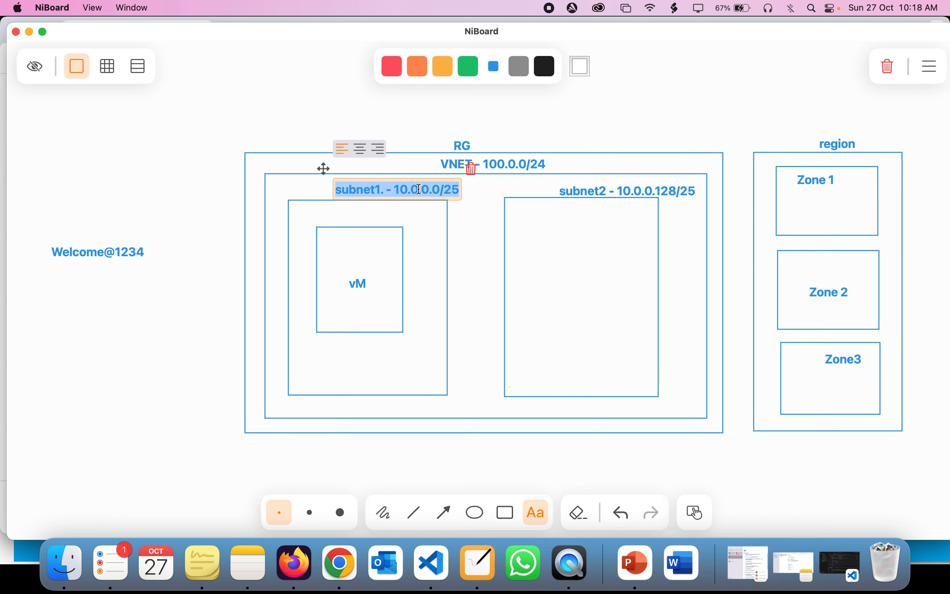
double_click(450, 191)
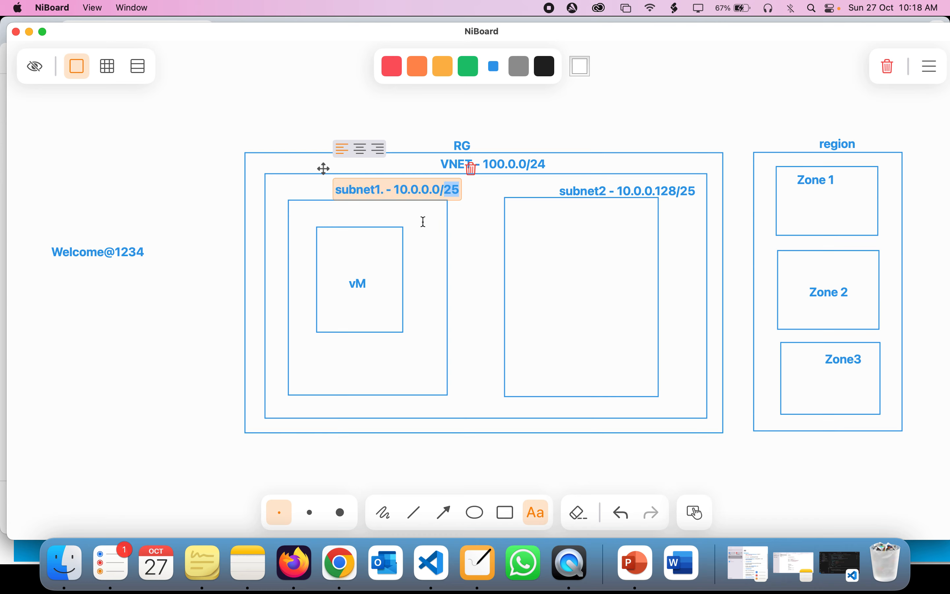
left_click(358, 284)
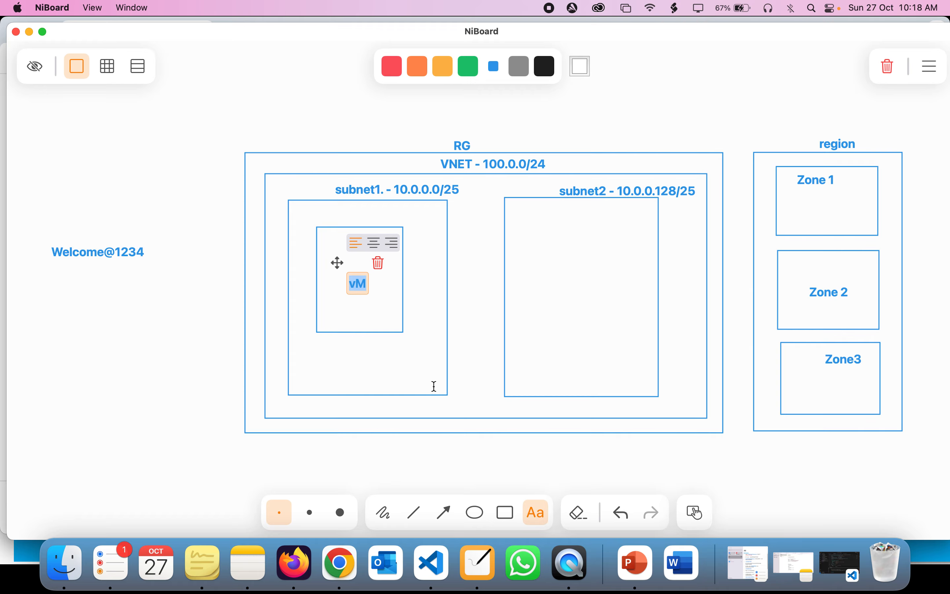
left_click(335, 577)
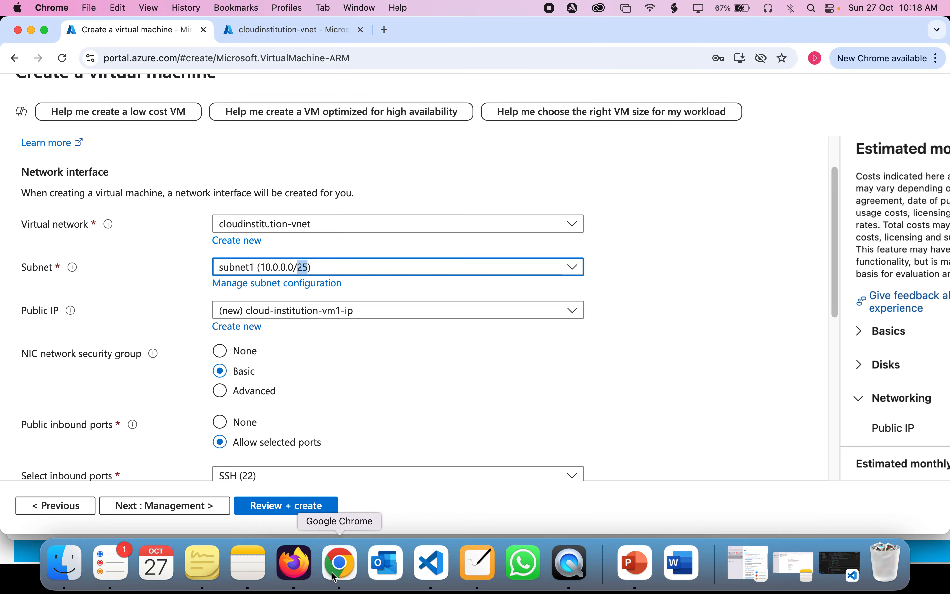
scroll(385, 332, "down", 1)
scroll(385, 331, "down", 2)
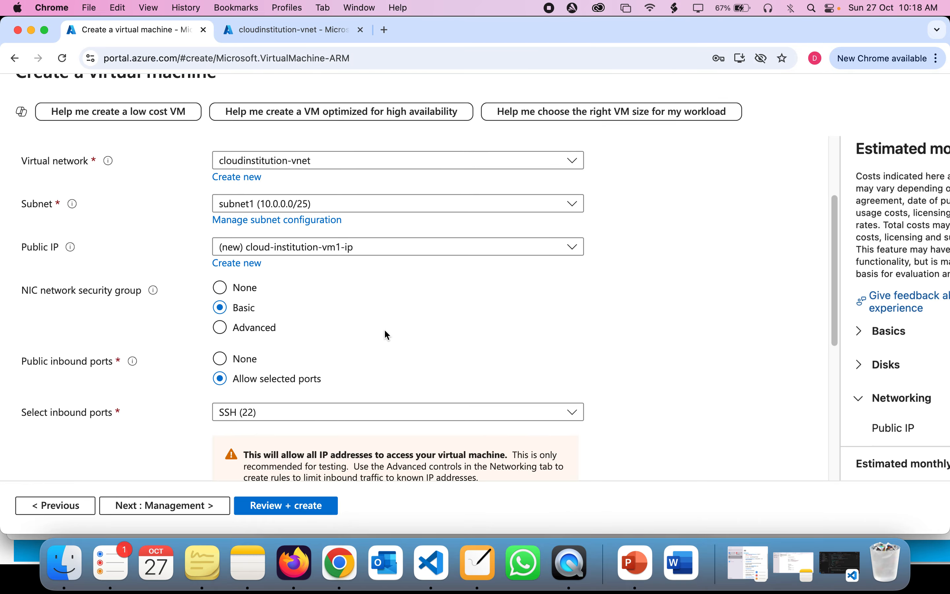
triple_click(256, 255)
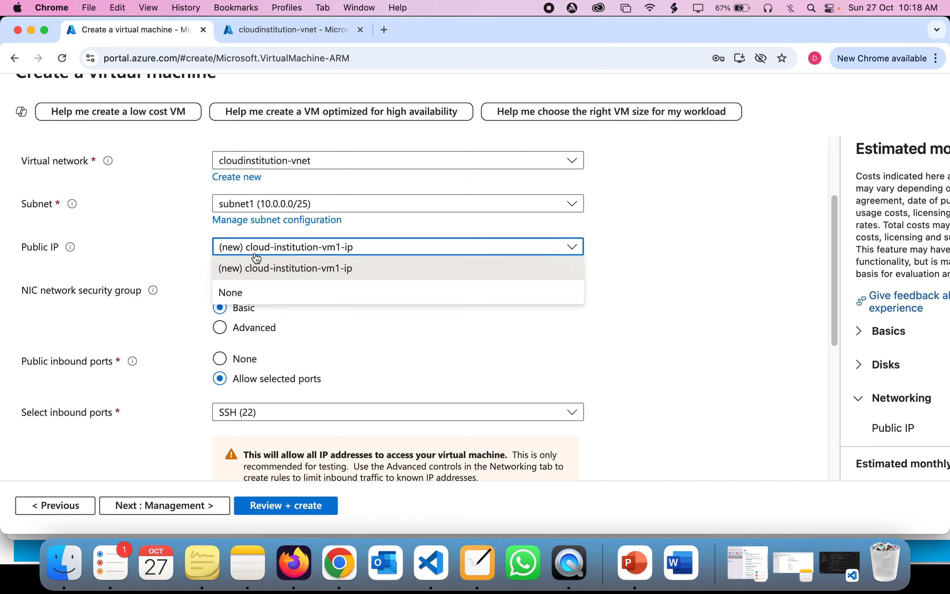
left_click(615, 297)
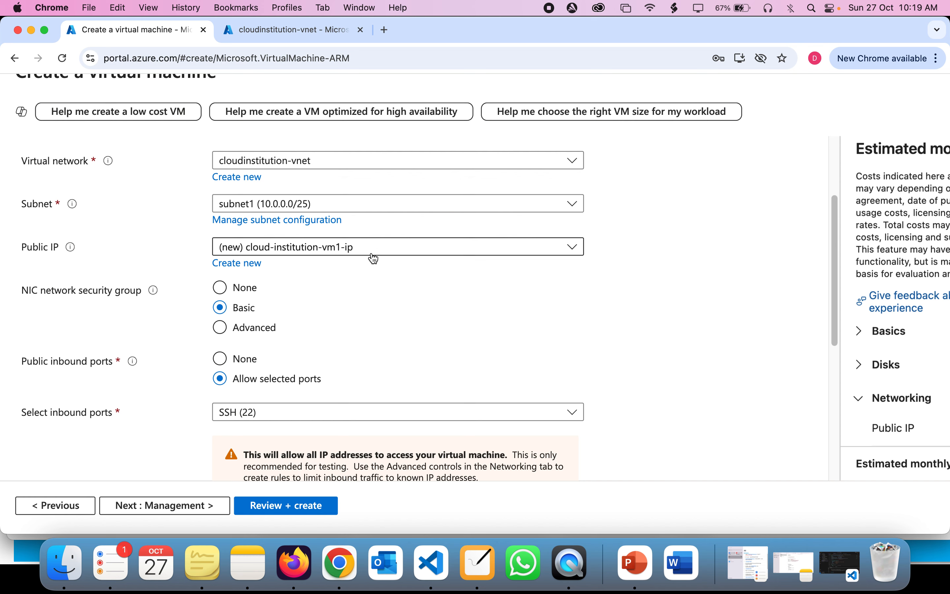
Step: Add 'public ip' and 'Private' text labels inside the vM box on the whiteboard
left_click(469, 573)
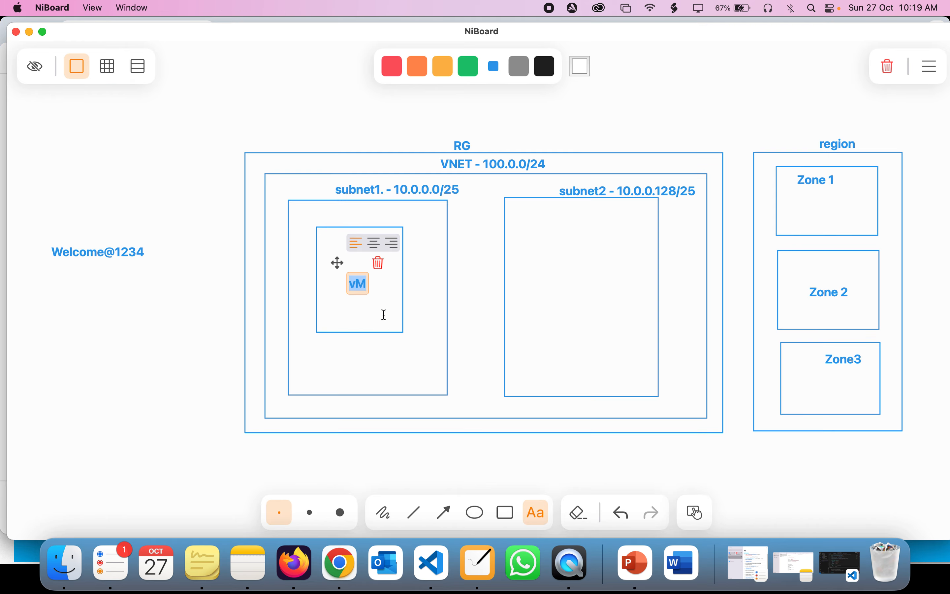
left_click(344, 314)
type("public ip")
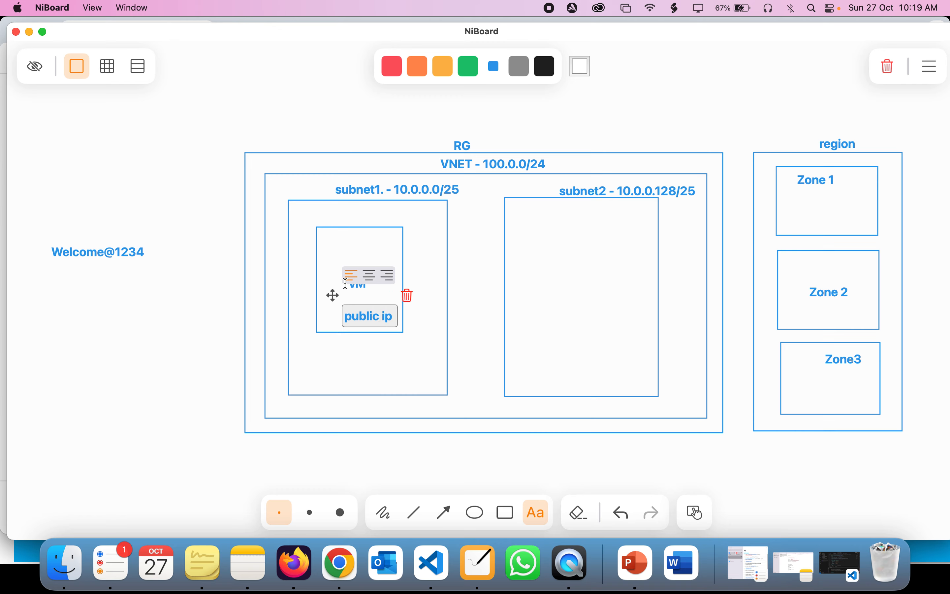
left_click(344, 241)
type("Pri")
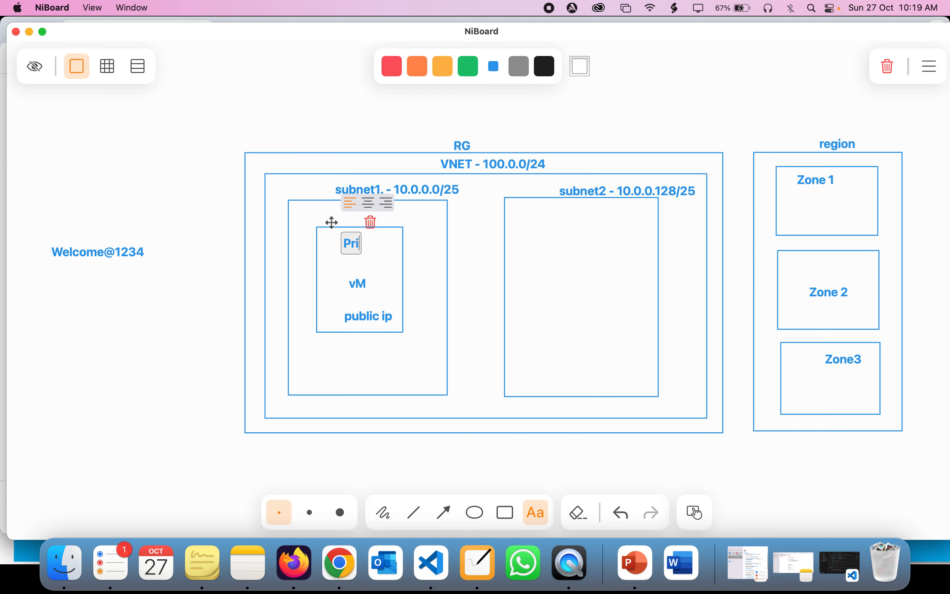
type("vate")
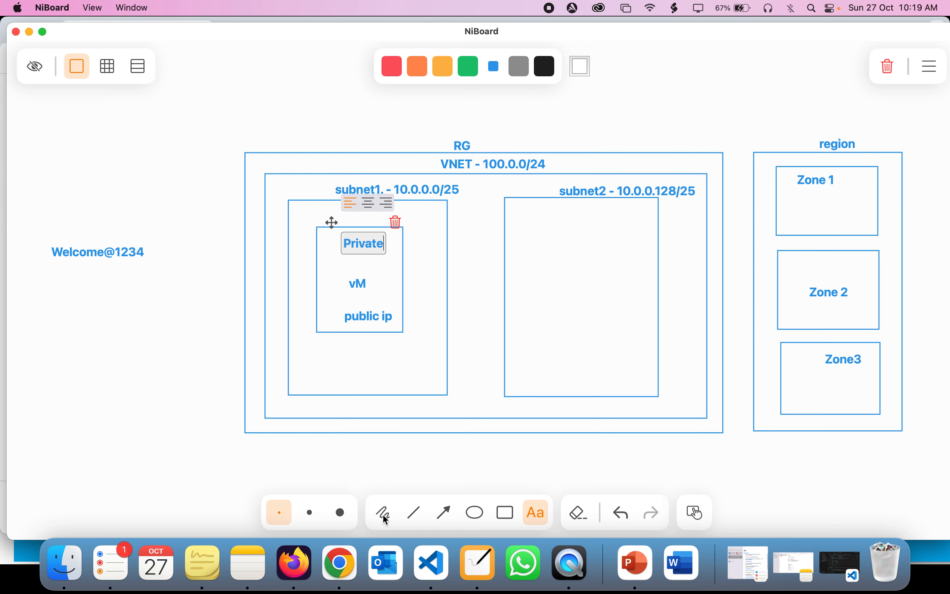
Step: Draw arrows from subnet1's address range to Private and from outside to public ip
left_click(444, 513)
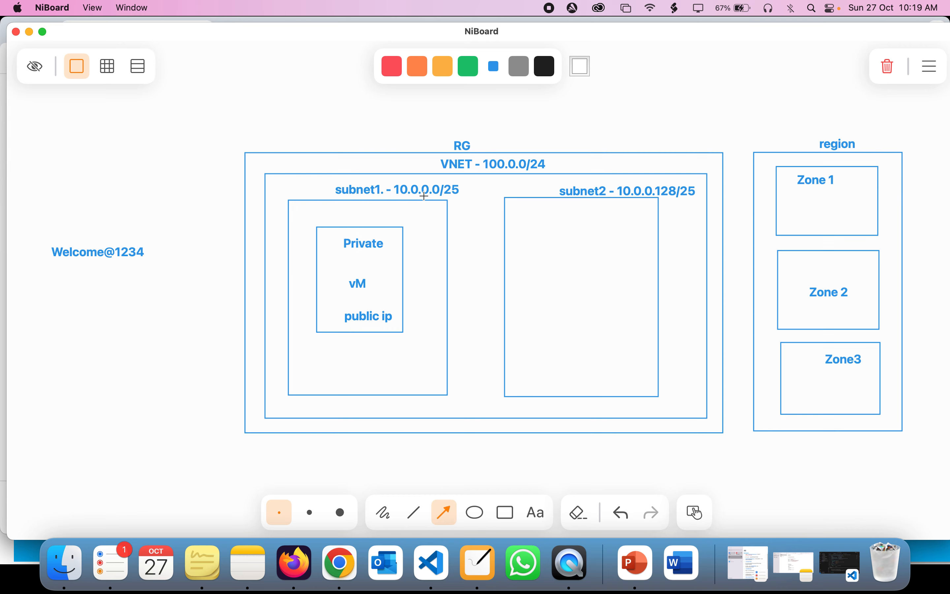
left_click_drag(425, 196, 380, 233)
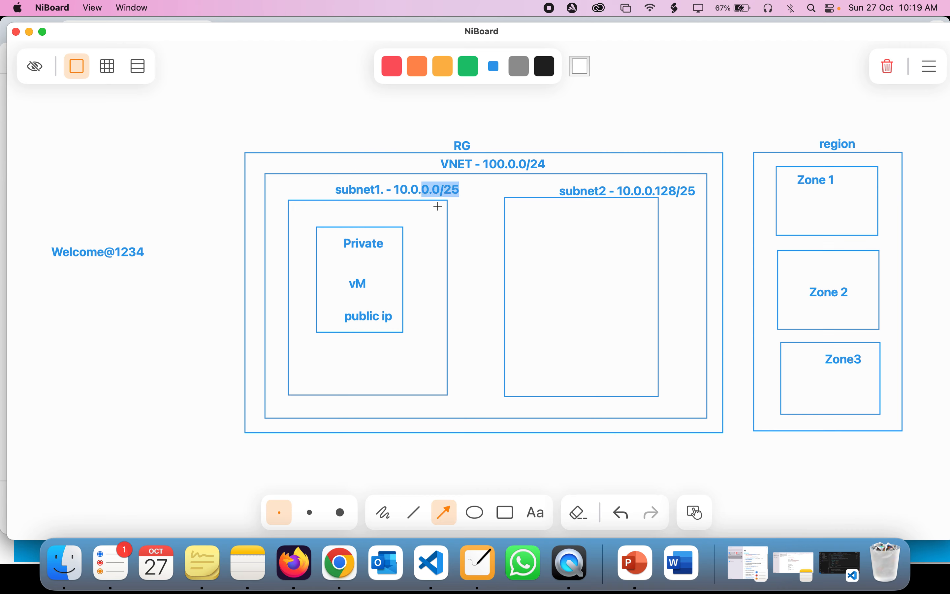
mouse_move(437, 203)
left_mouse_down()
mouse_move(405, 212)
mouse_move(384, 233)
mouse_move(387, 244)
left_mouse_up()
left_click_drag(215, 440, 341, 319)
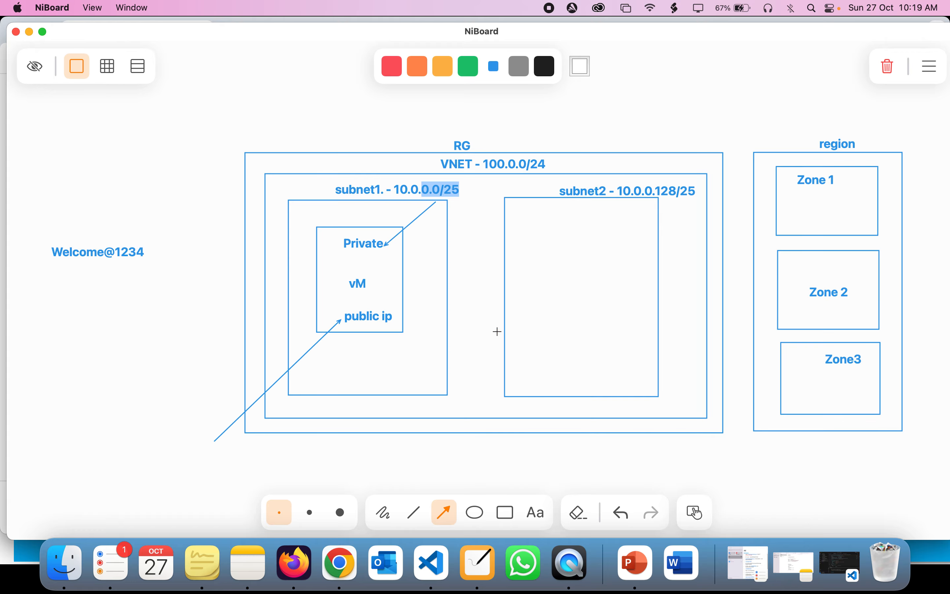
left_click(340, 563)
scroll(322, 319, "down", 3)
scroll(322, 319, "up", 2)
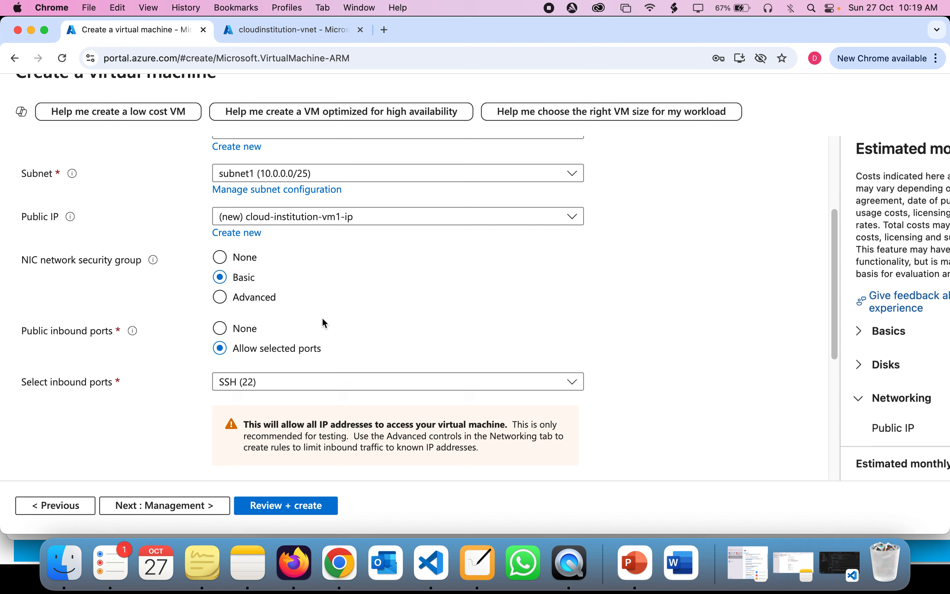
scroll(323, 319, "down", 4)
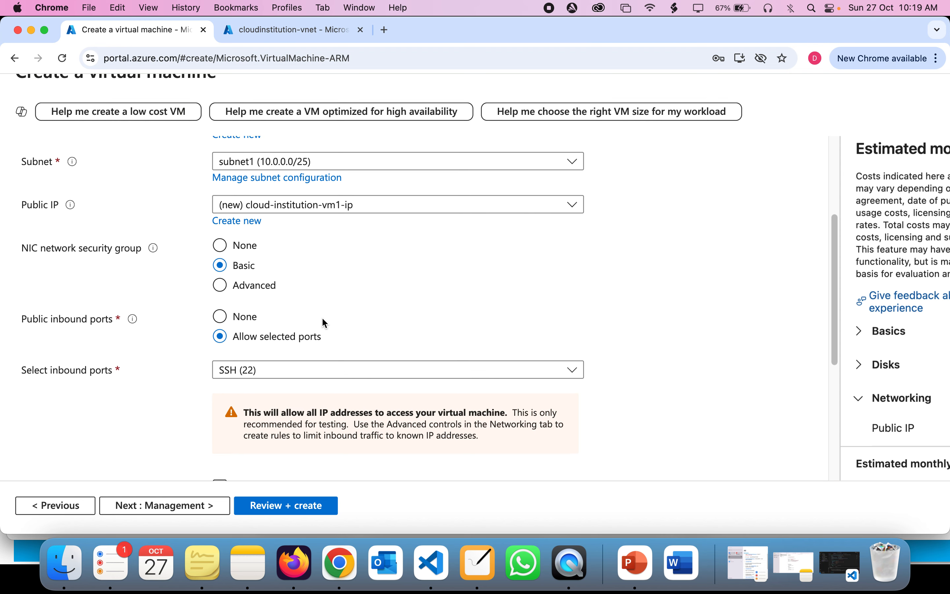
scroll(323, 319, "up", 3)
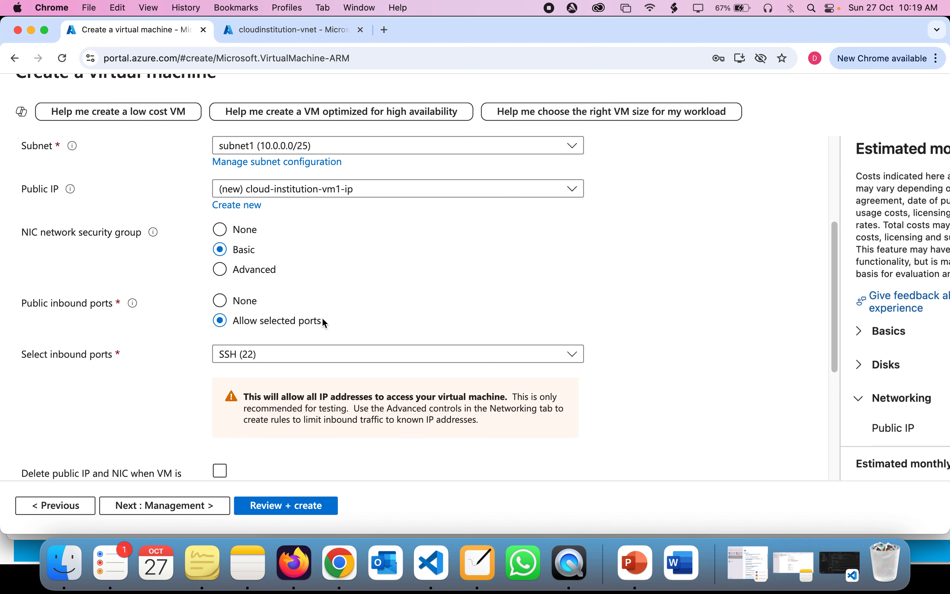
scroll(323, 320, "down", 3)
scroll(322, 317, "down", 2)
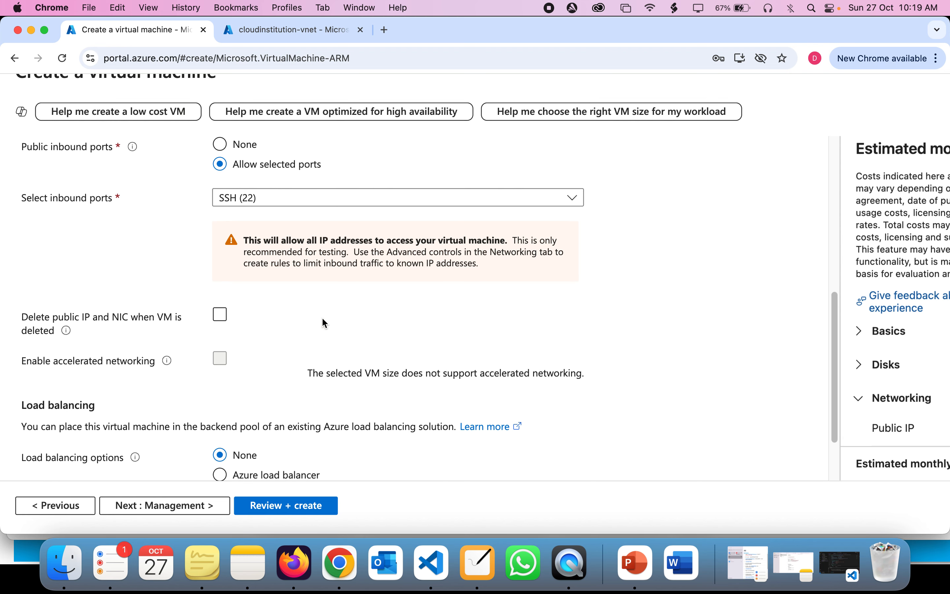
left_click(322, 322)
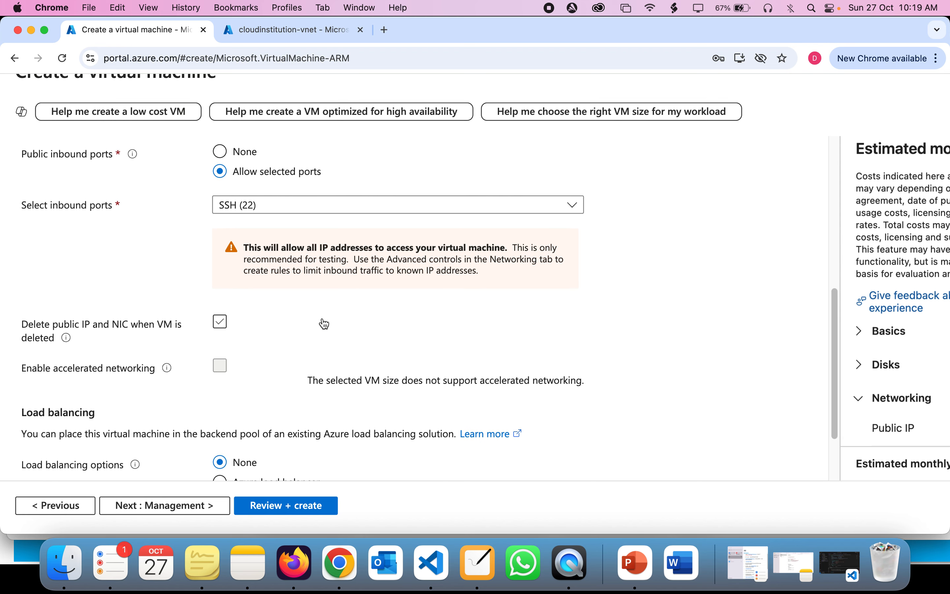
left_click(246, 328)
scroll(244, 332, "up", 5)
scroll(244, 332, "down", 2)
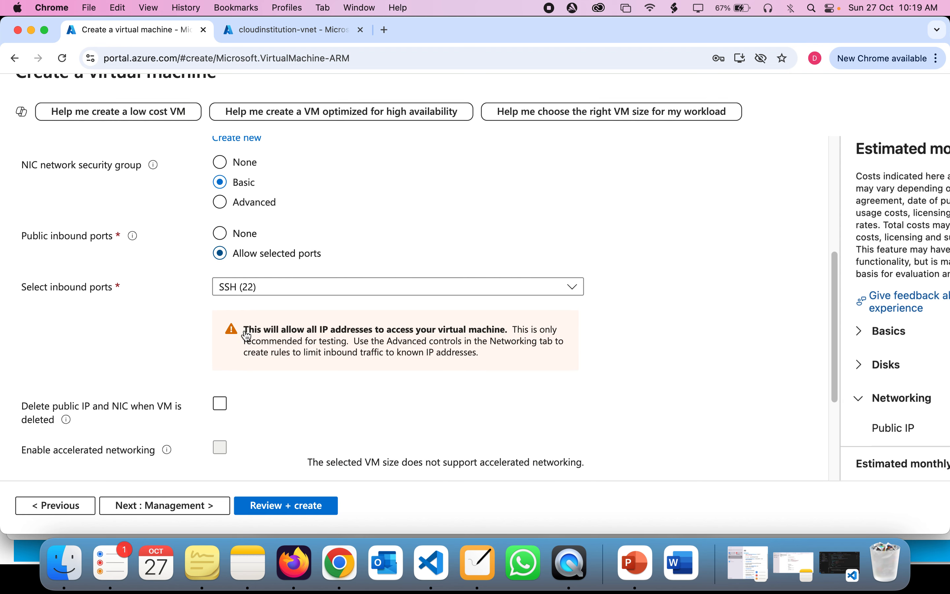
scroll(247, 336, "down", 6)
scroll(247, 336, "up", 14)
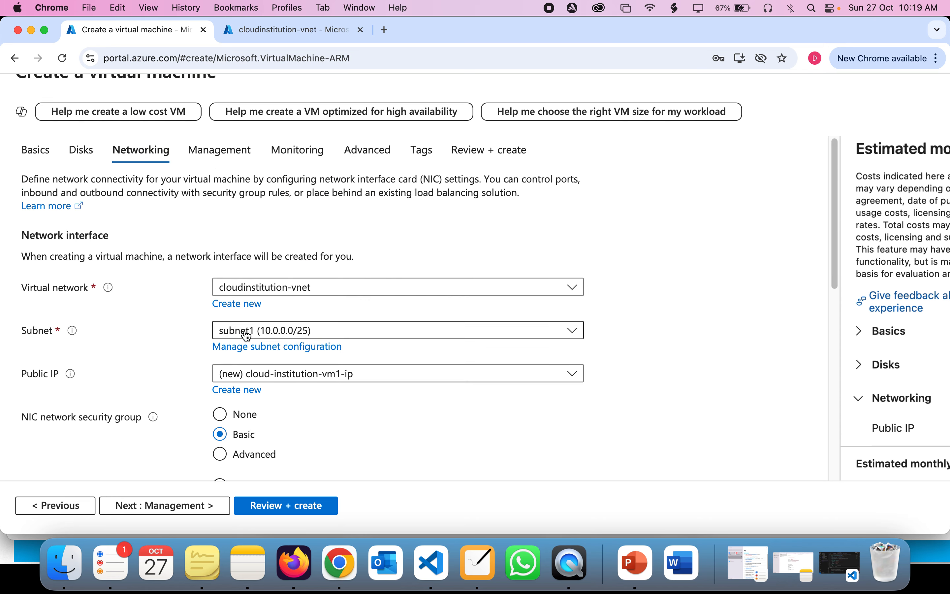
scroll(246, 335, "down", 3)
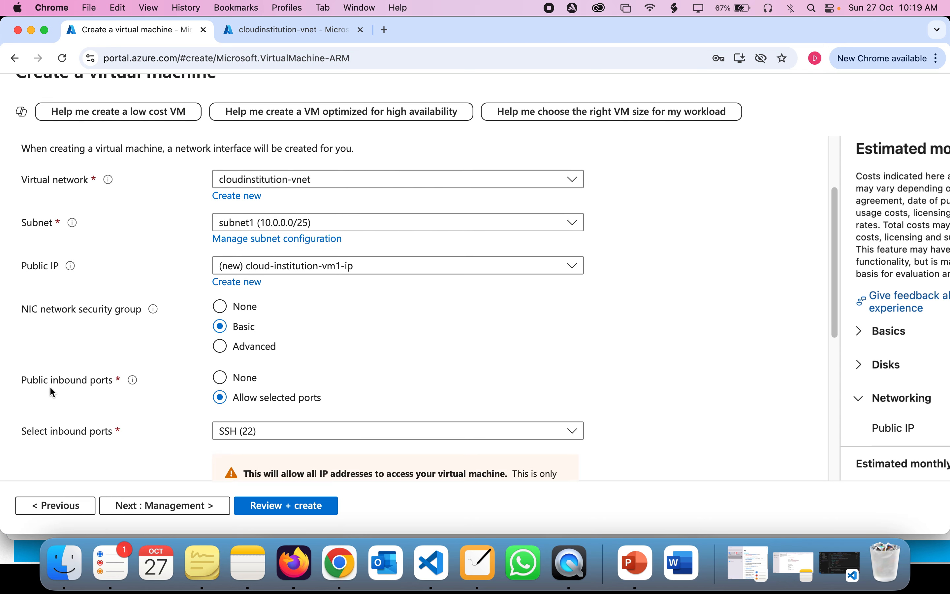
scroll(219, 394, "down", 1)
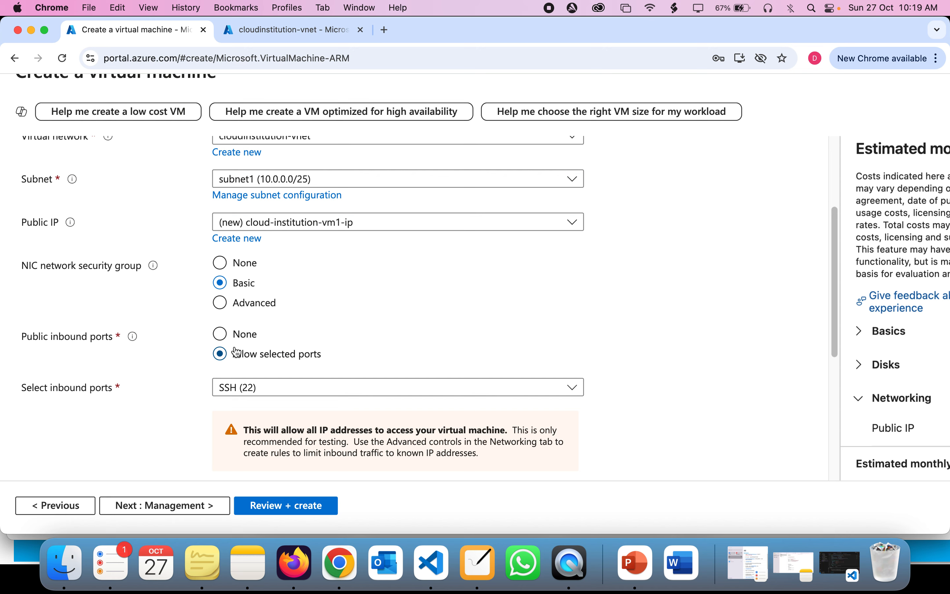
scroll(229, 386, "up", 1)
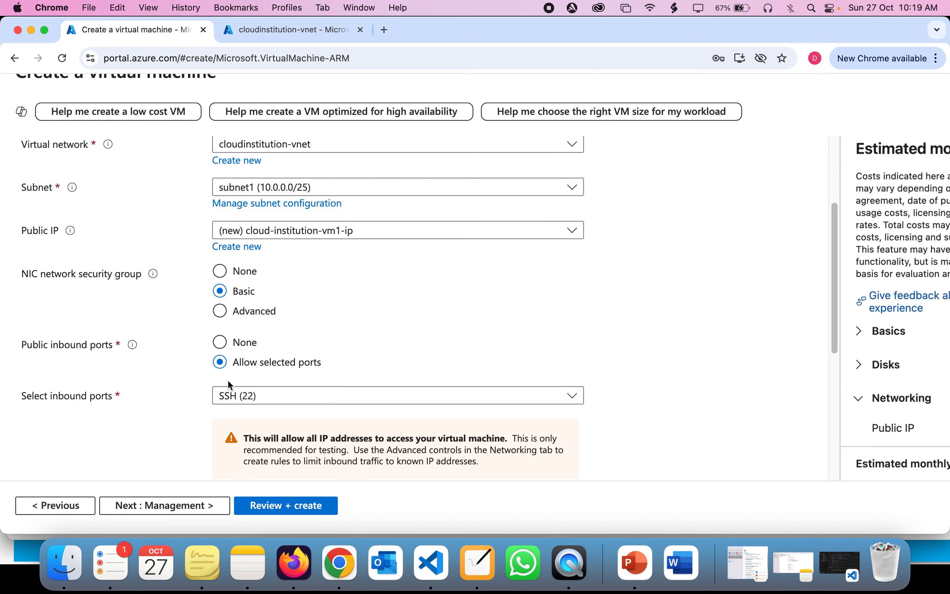
left_click(262, 236)
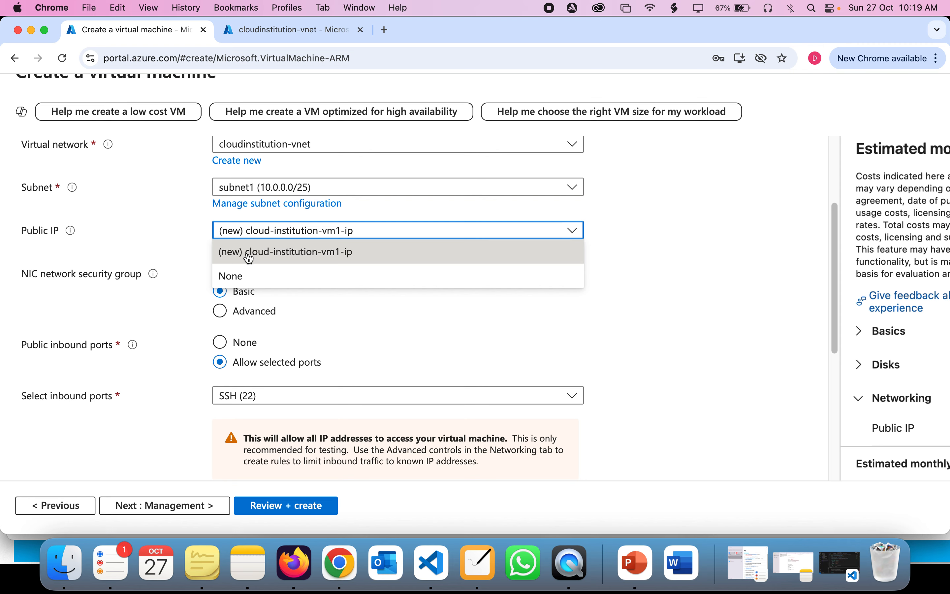
left_click(615, 243)
scroll(625, 234, "down", 2)
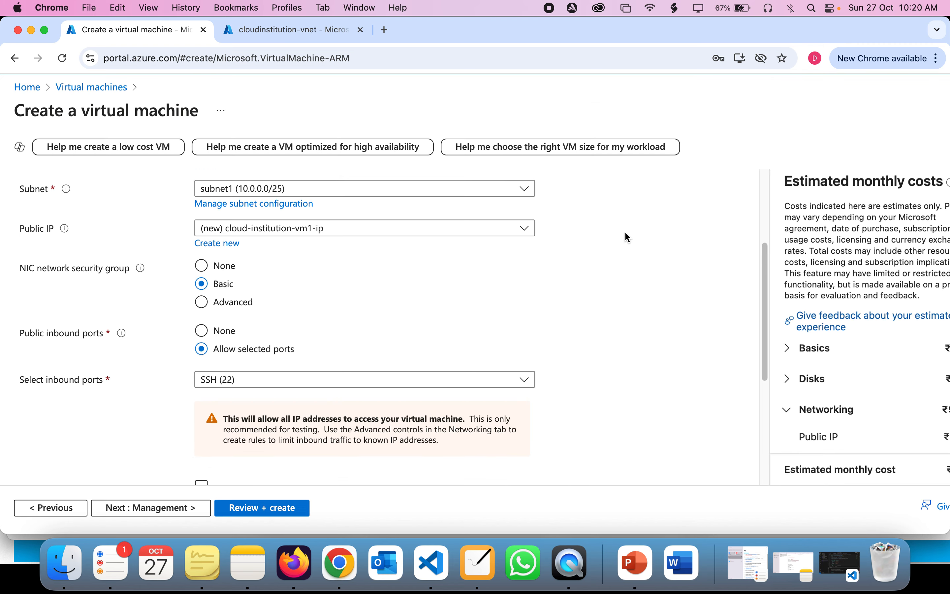
scroll(250, 392, "down", 6)
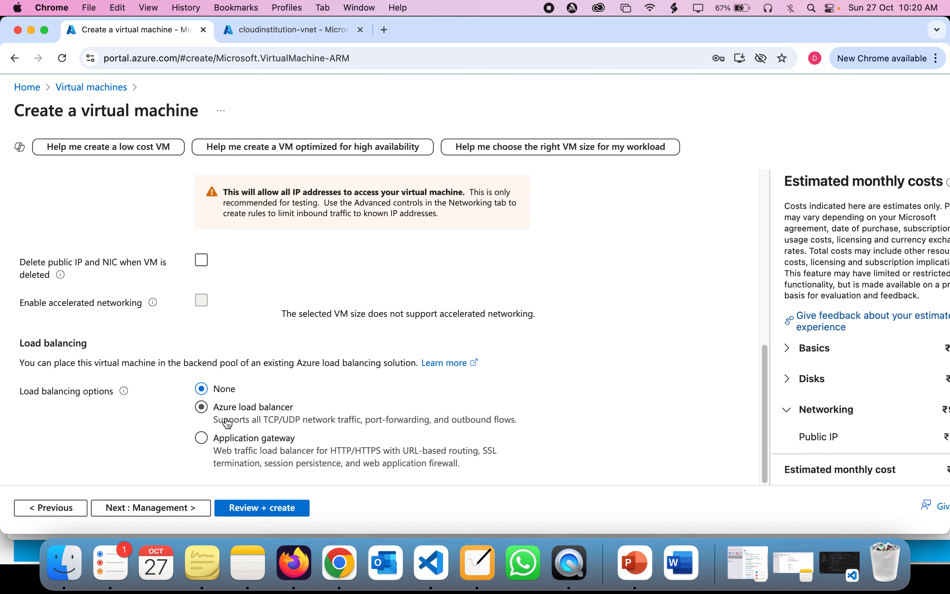
left_click_drag(24, 392, 112, 393)
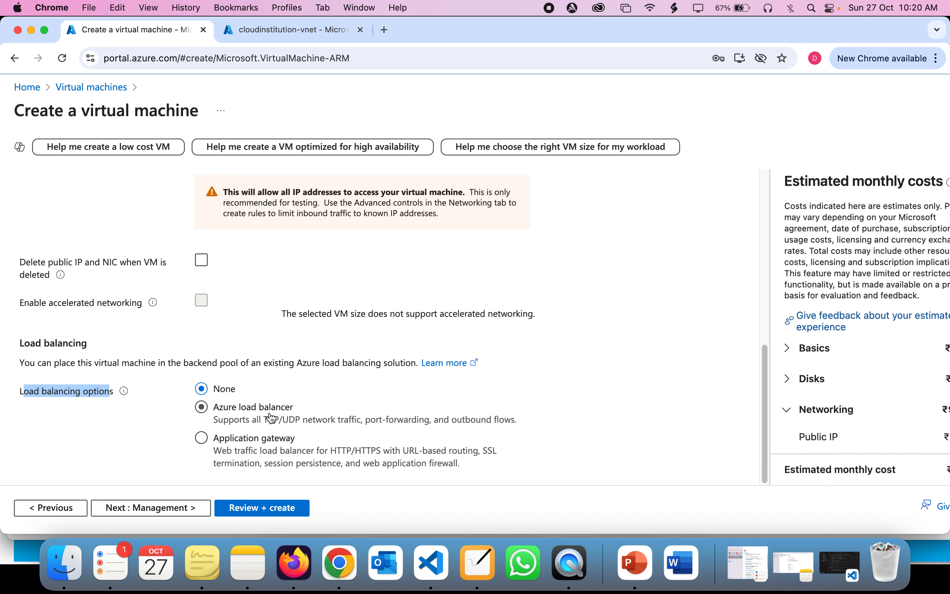
left_click(178, 408)
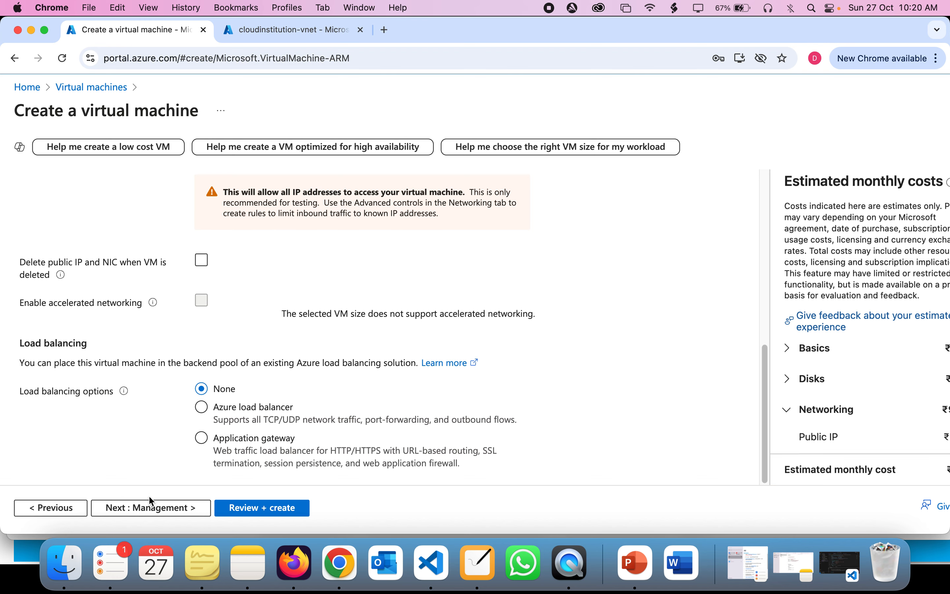
left_click(163, 512)
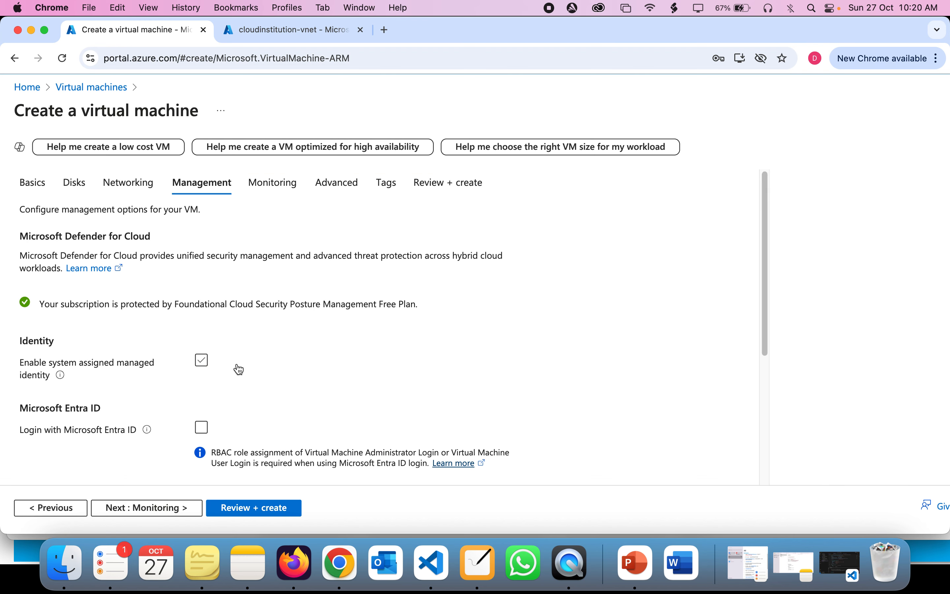
Step: Review the Management settings, leaving managed identity off, and continue to Monitoring
scroll(239, 367, "down", 5)
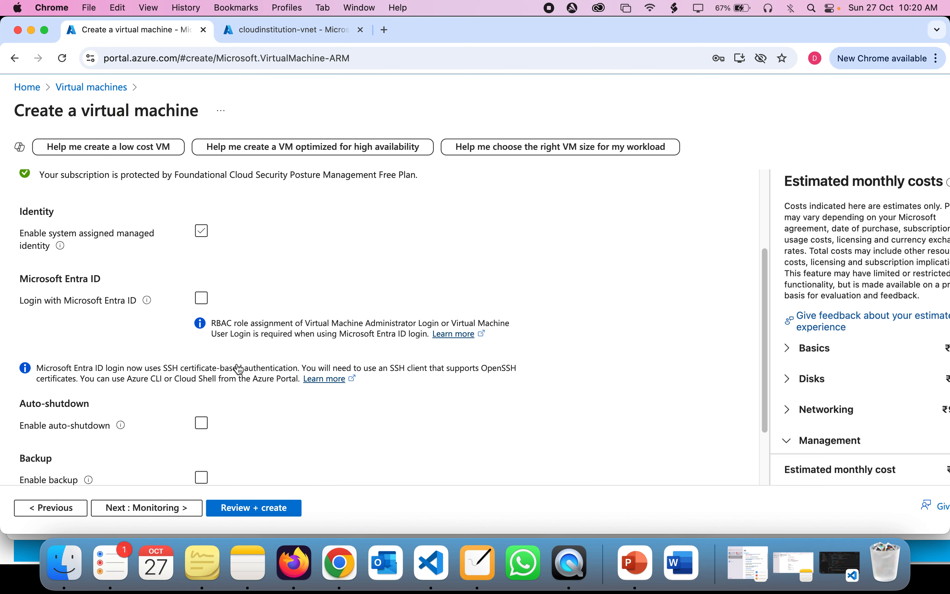
scroll(238, 366, "down", 2)
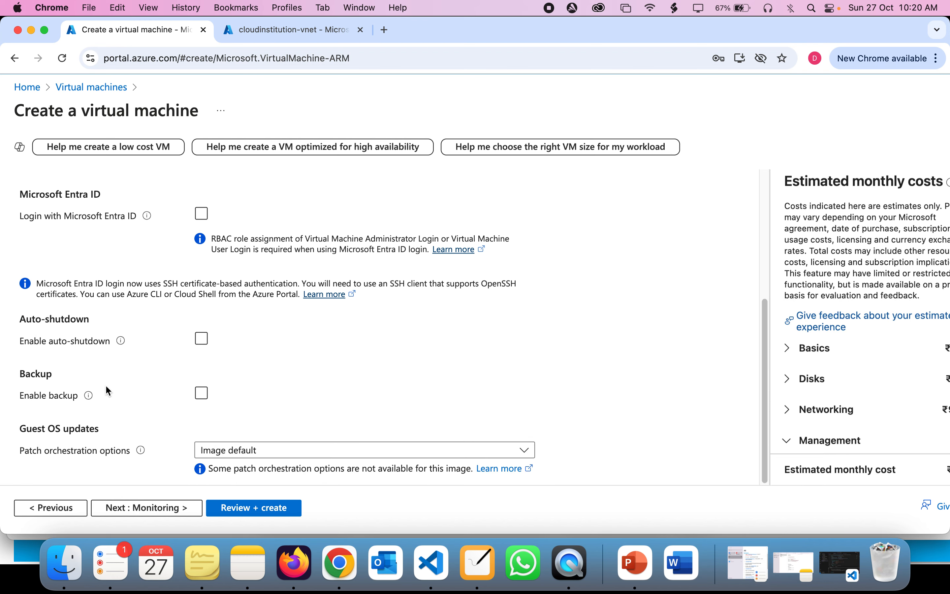
scroll(175, 412, "up", 7)
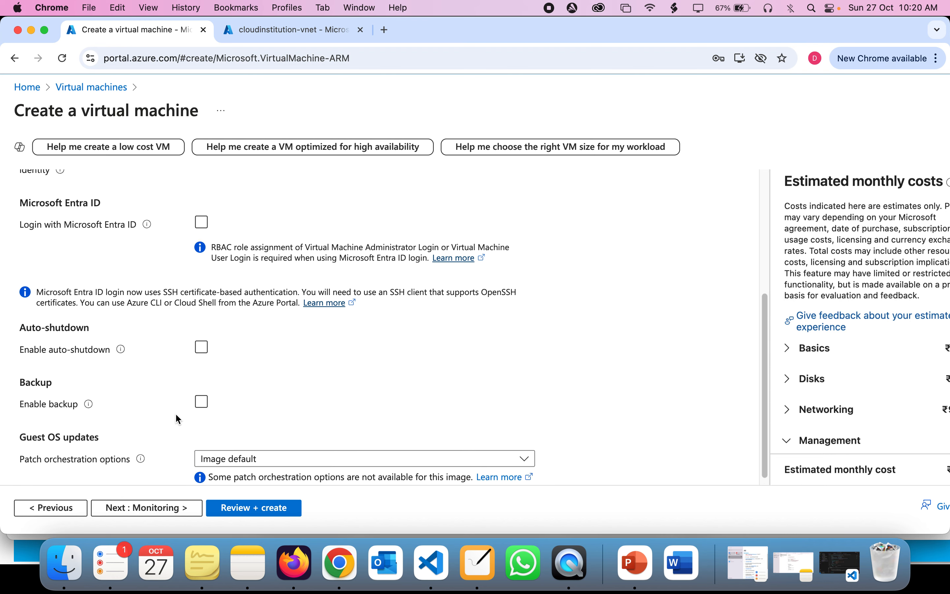
scroll(176, 417, "down", 1)
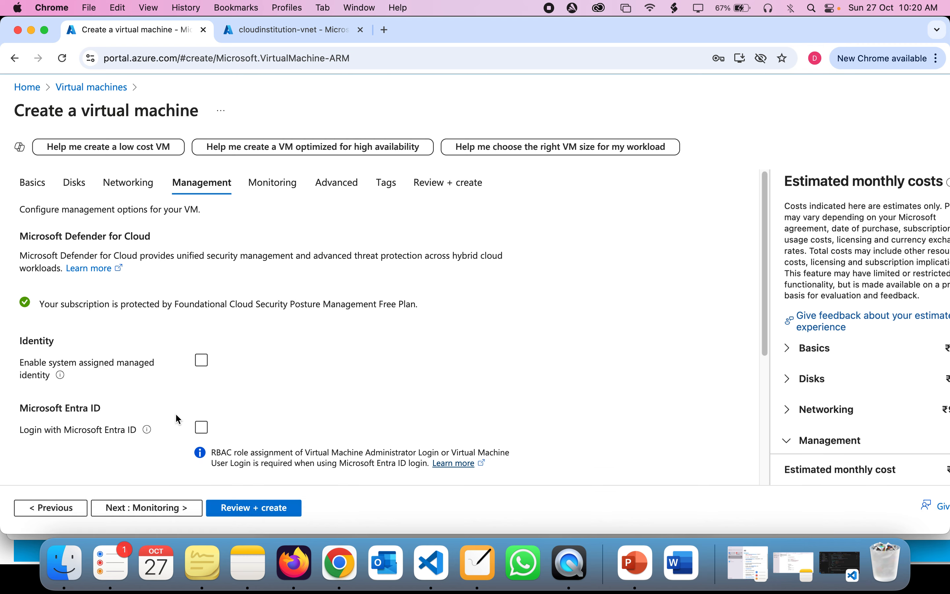
left_click(173, 509)
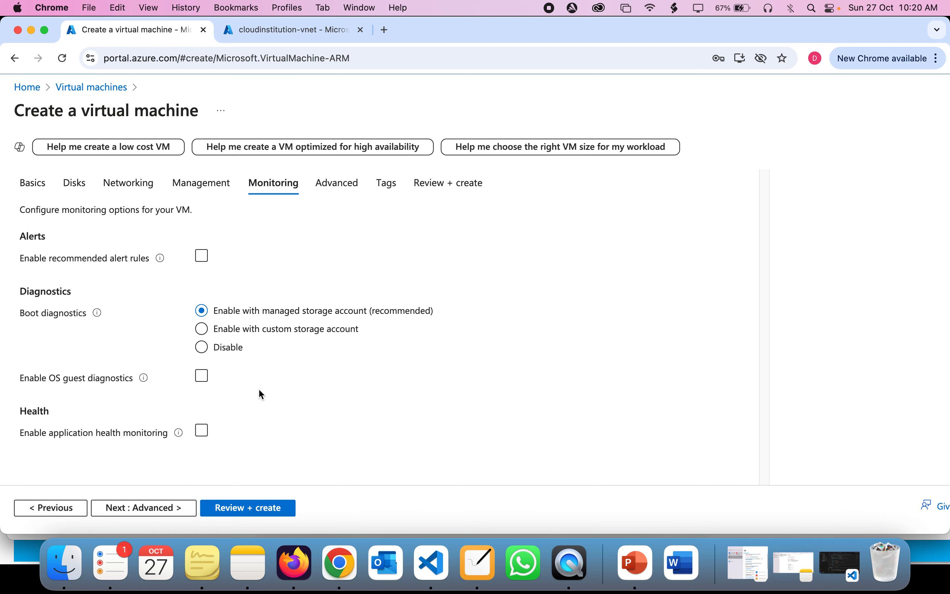
Step: Set Boot diagnostics to Disable and continue to the Advanced settings
left_click(228, 353)
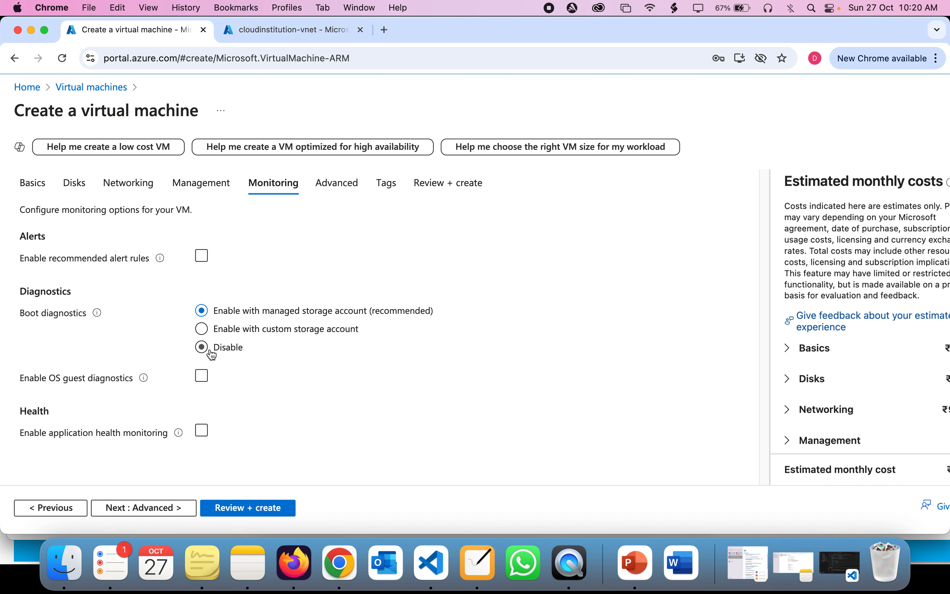
left_click(212, 354)
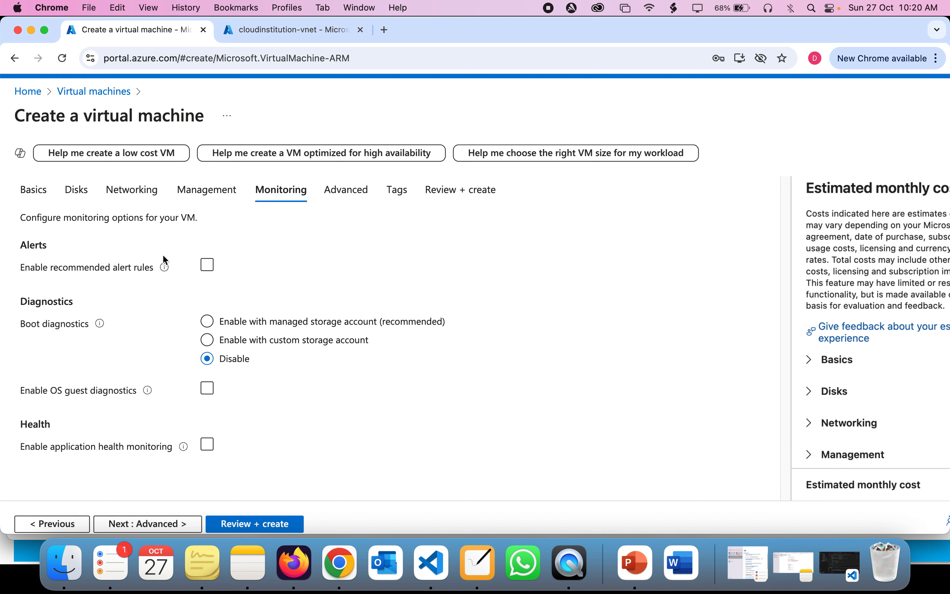
left_click(187, 523)
Step: Look over the Advanced settings, including the Custom data field, then proceed to Tags
scroll(258, 295, "down", 4)
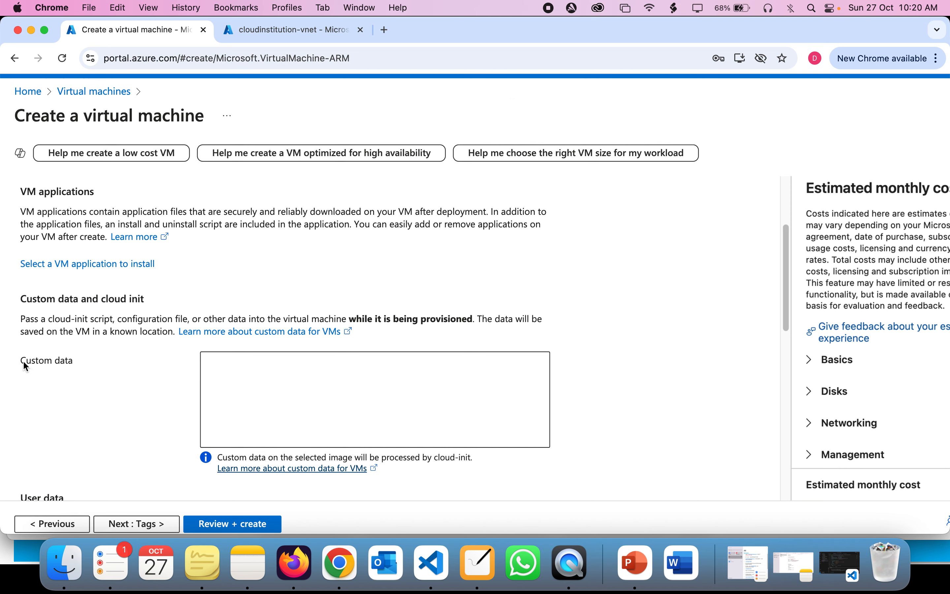
left_click_drag(21, 360, 89, 363)
left_click(279, 400)
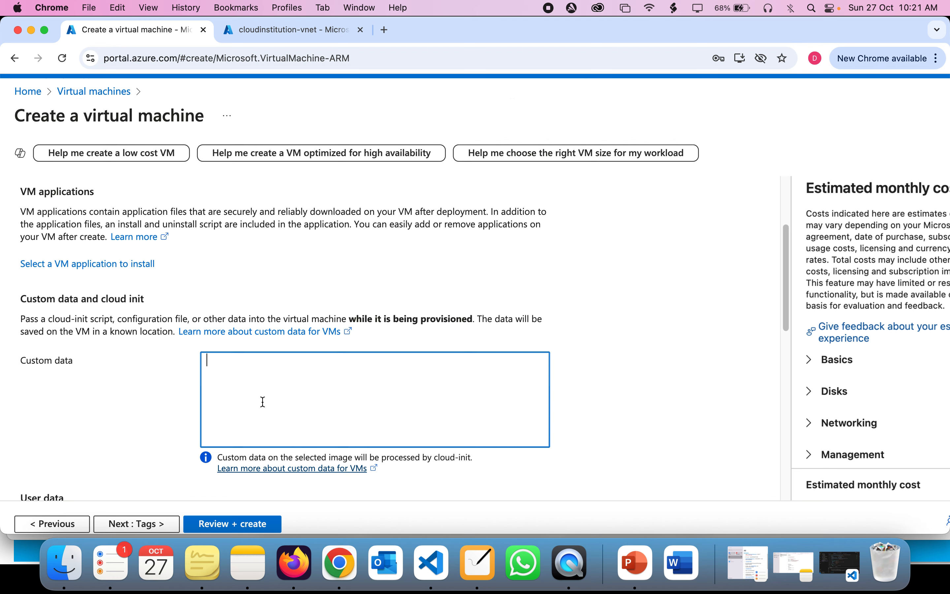
scroll(260, 400, "down", 3)
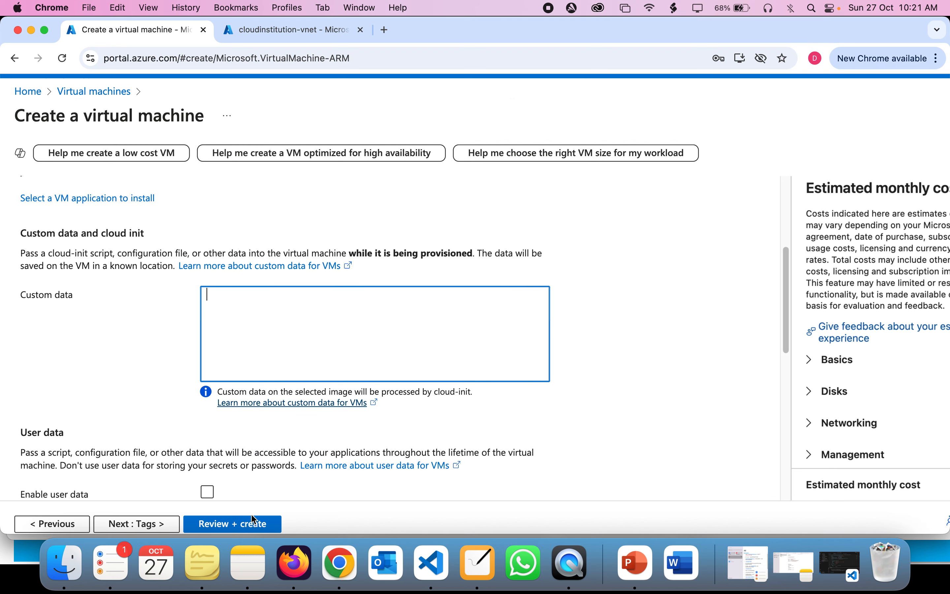
left_click(148, 522)
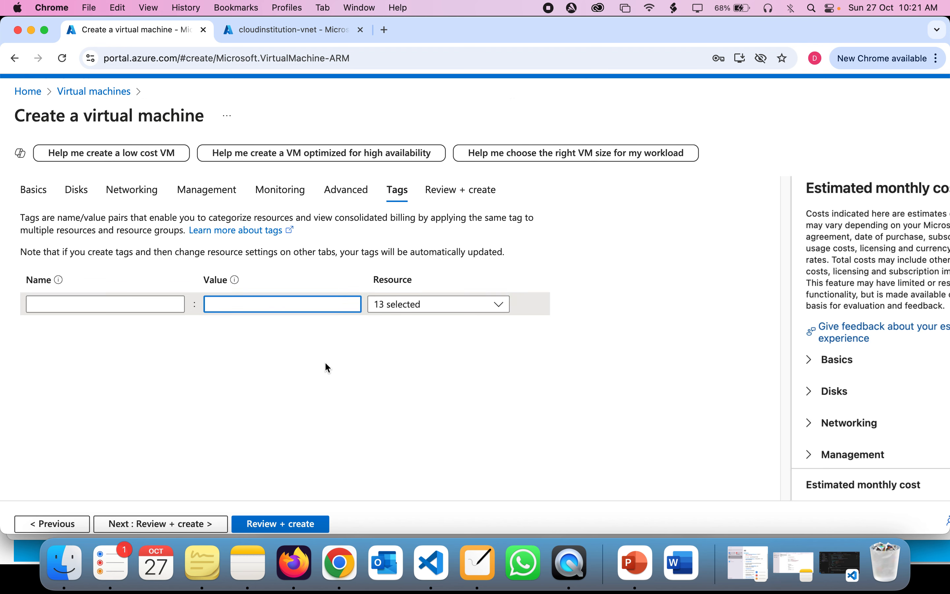
Step: Run Review + create for cloud-institution-vm1, create it in cloud-institution-rg, and check notifications
scroll(325, 364, "down", 1)
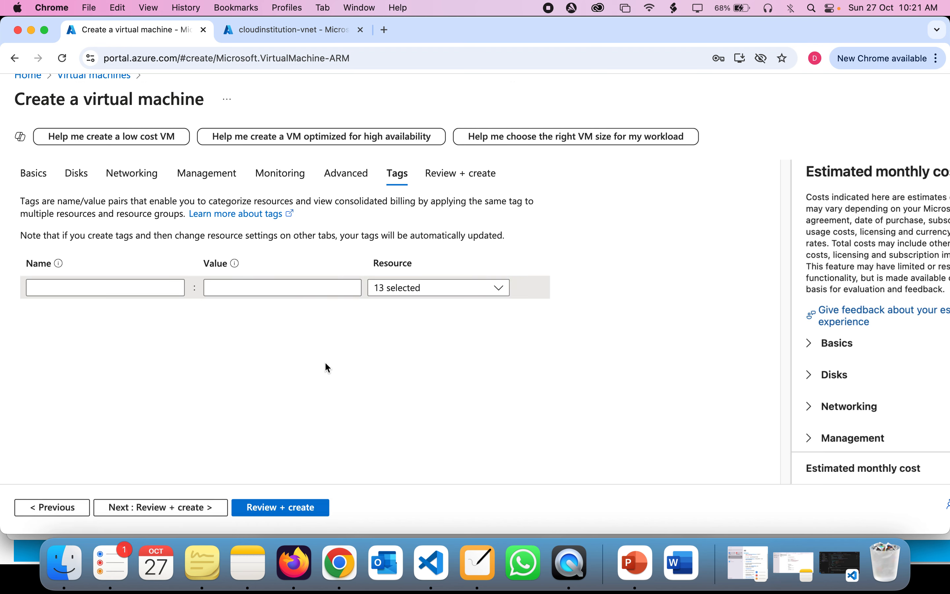
left_click(258, 509)
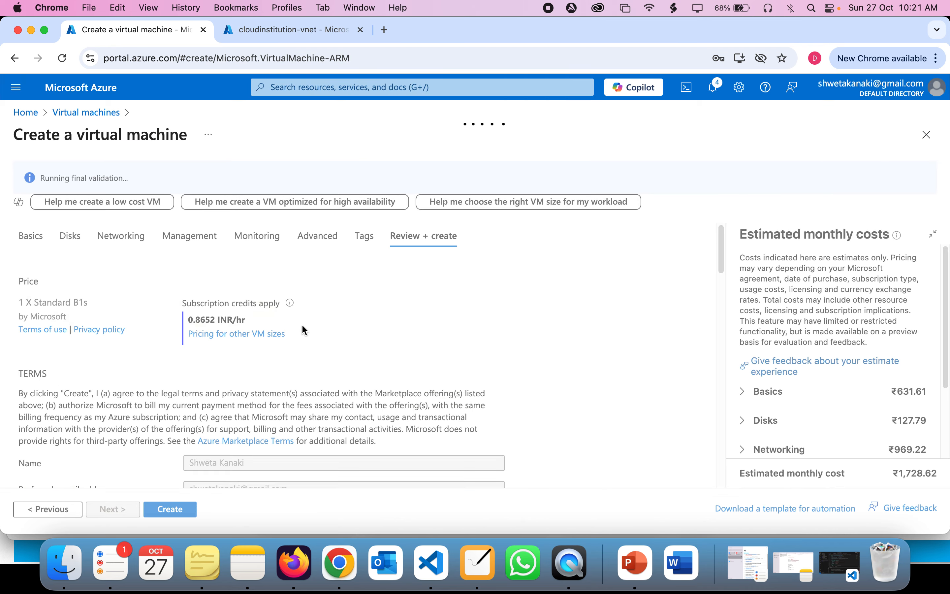
scroll(330, 348, "down", 6)
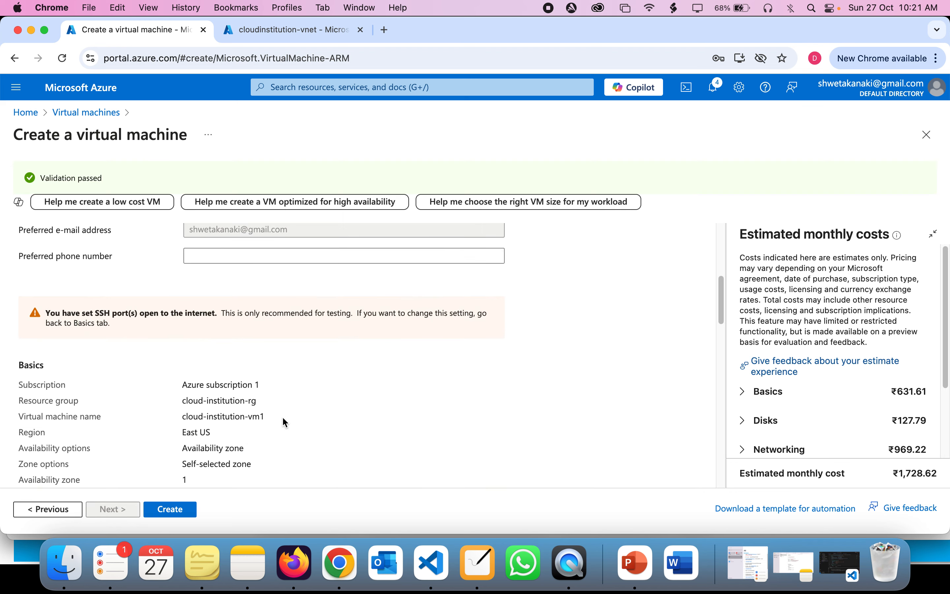
left_click(171, 509)
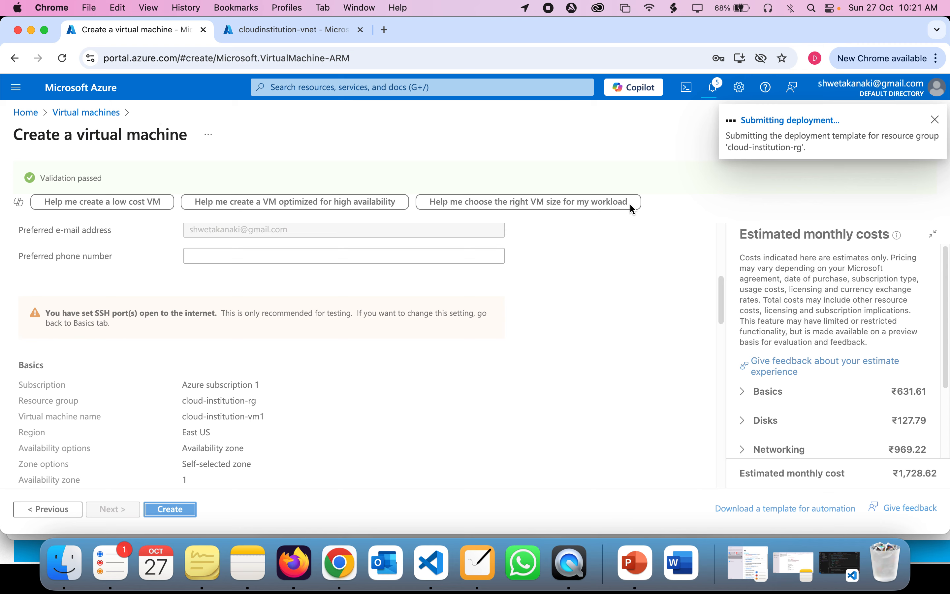
left_click(711, 90)
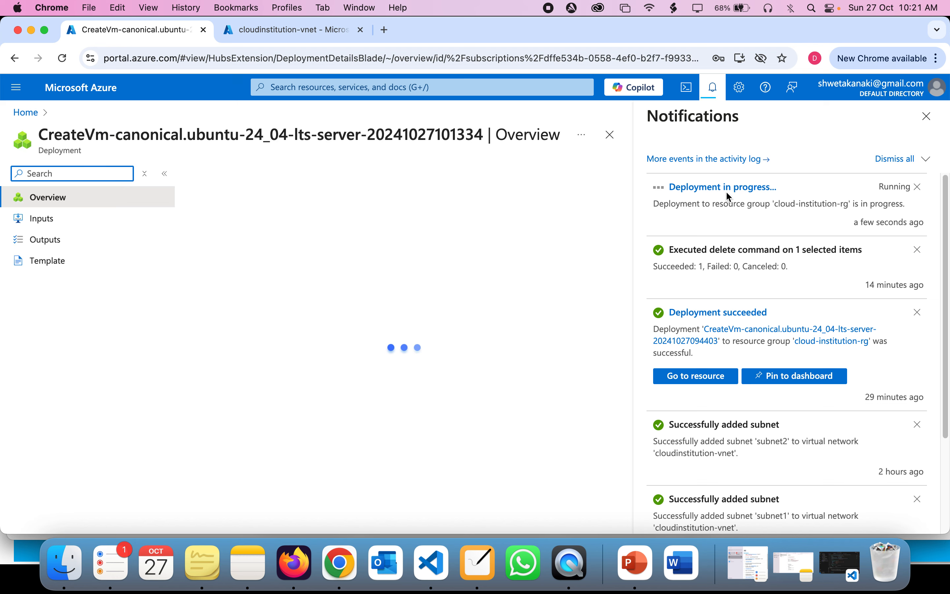
Step: Glance at the NiBoard diagram, then return to Azure and go to the Home page
left_click(479, 564)
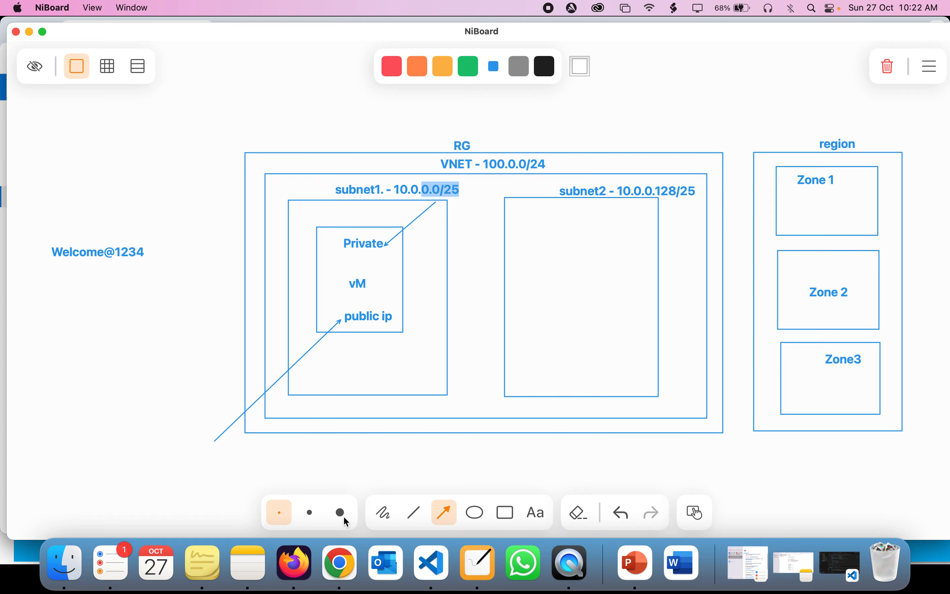
left_click(340, 563)
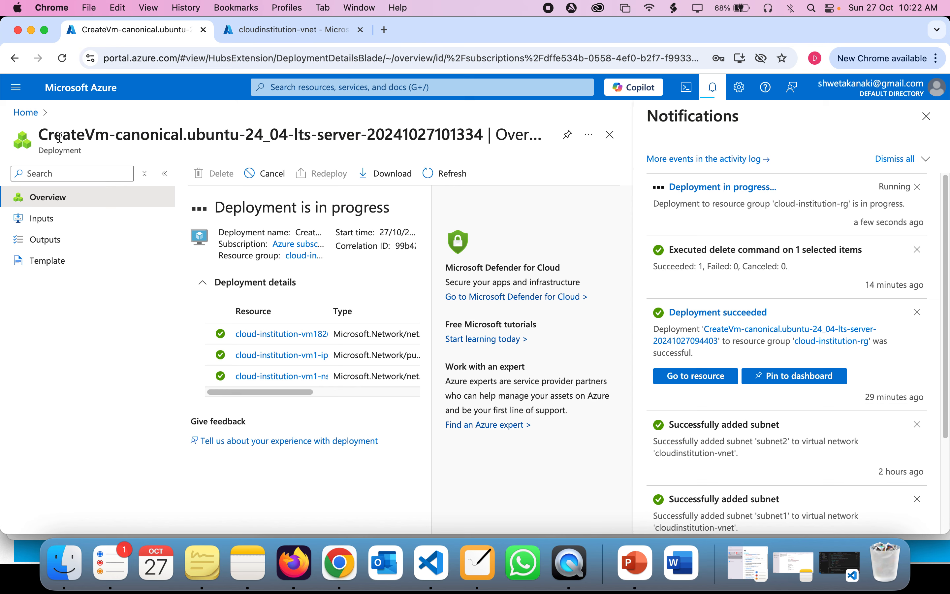
left_click(37, 116)
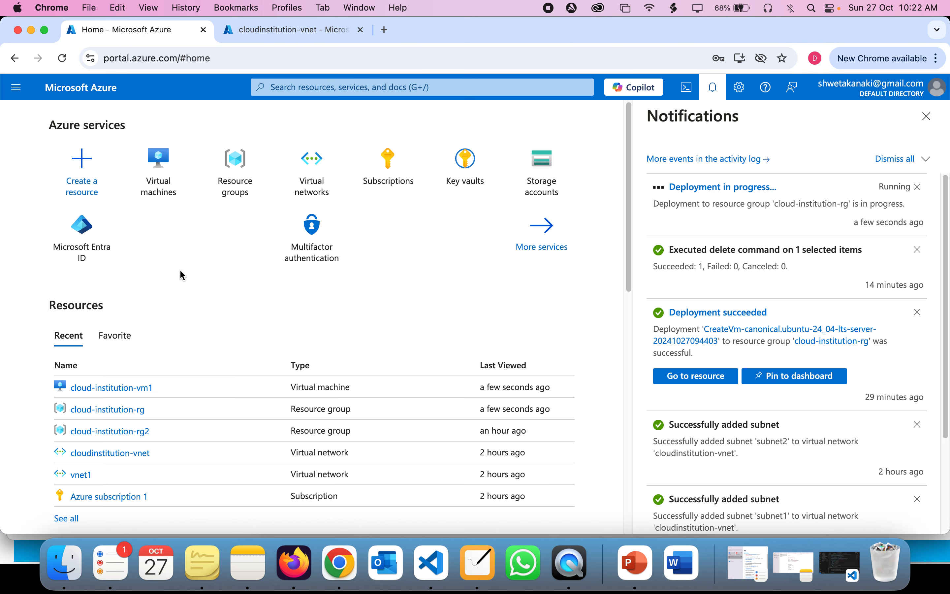
Step: Open cloud-institution-vm1 from the refreshed VM list and find its public IP 52.249.216.223 and private IP 10.0.0.5
left_click(158, 174)
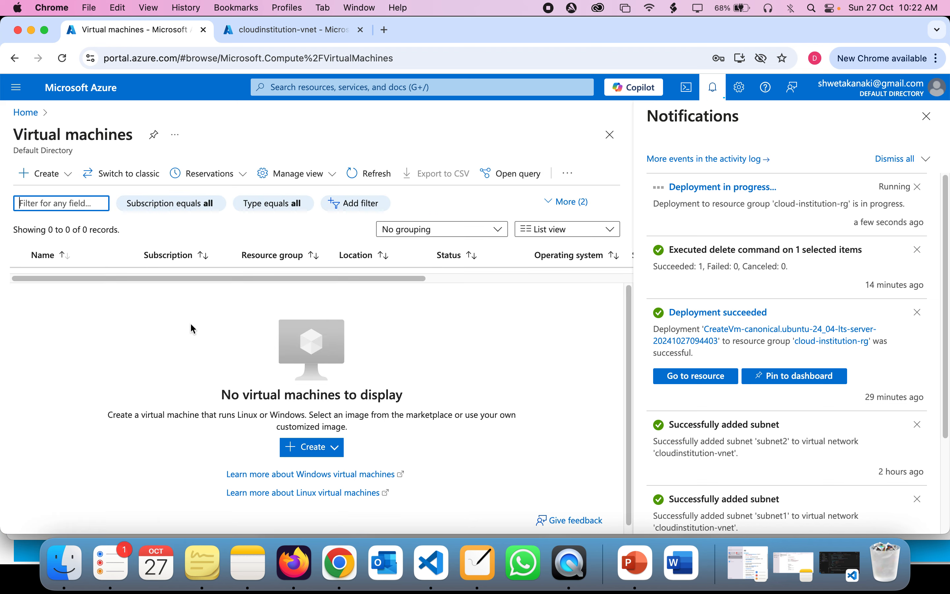
left_click(928, 117)
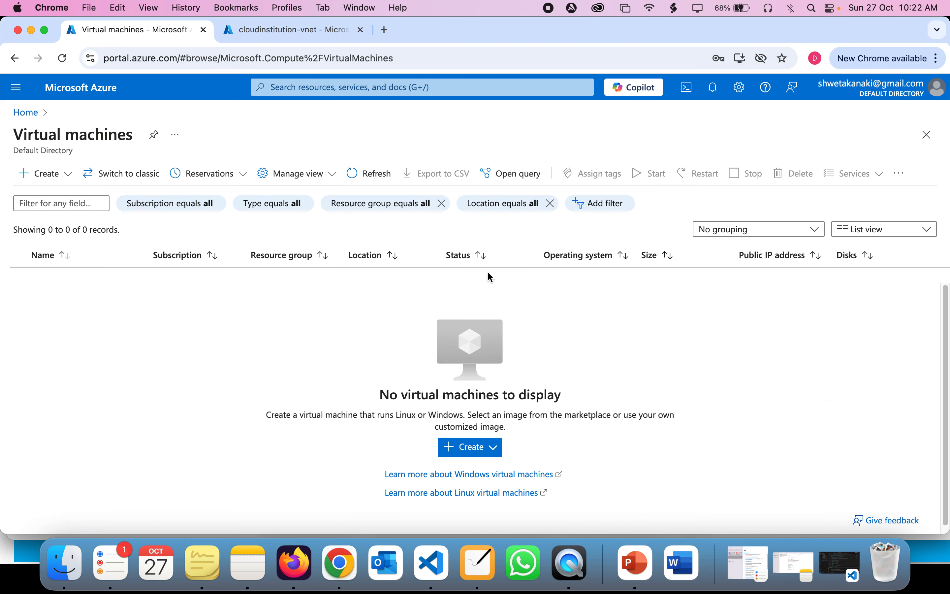
left_click(369, 183)
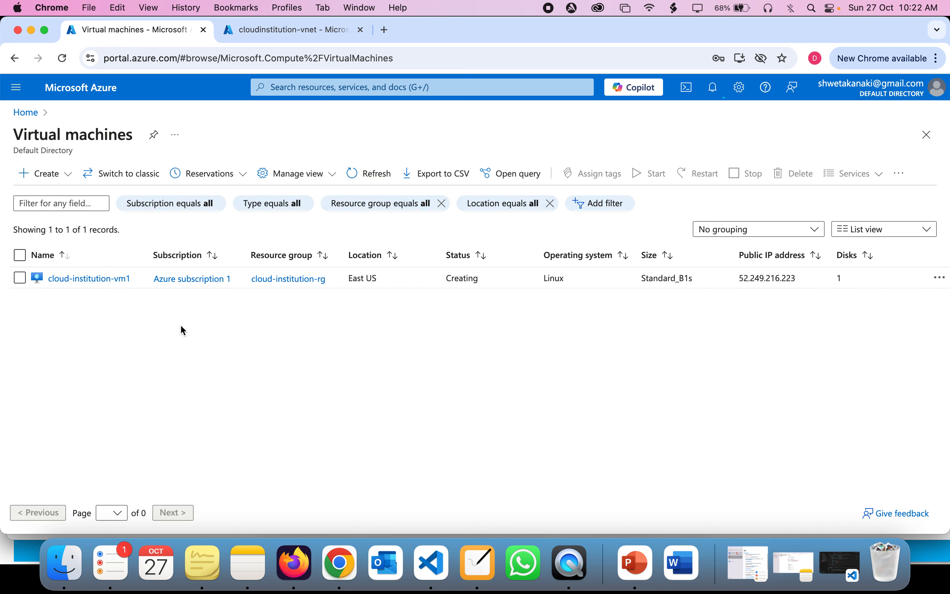
left_click(84, 278)
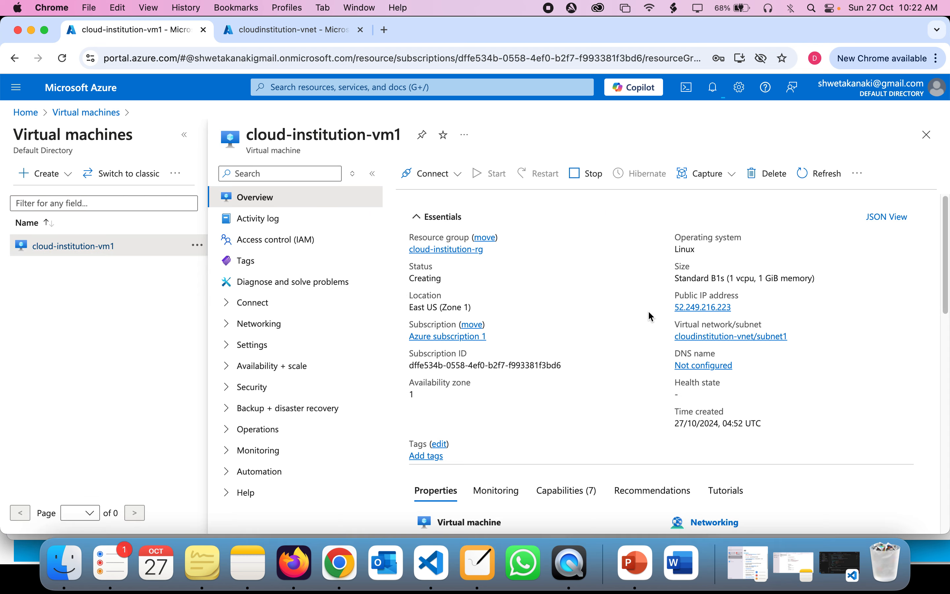
scroll(652, 340, "down", 5)
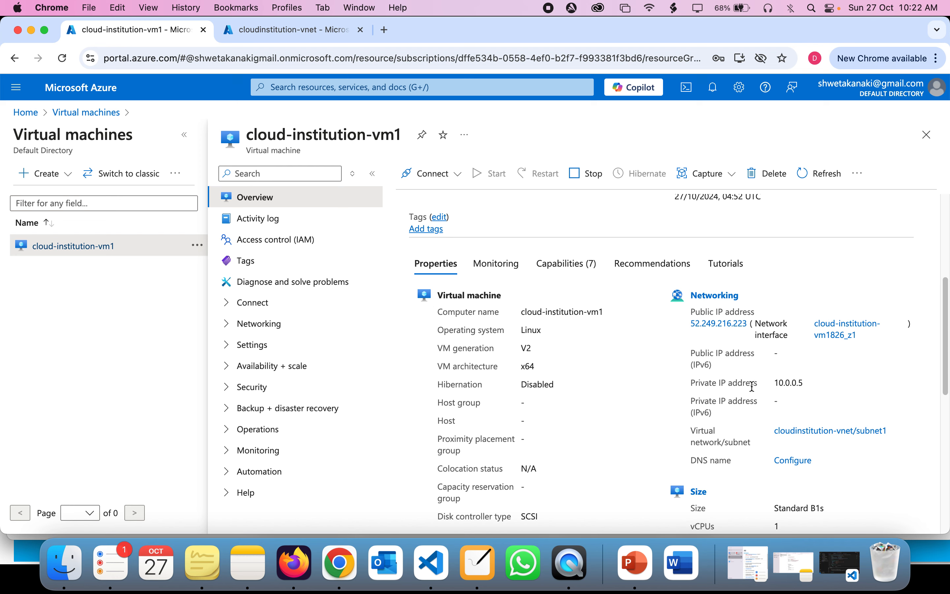
left_click_drag(804, 384, 775, 383)
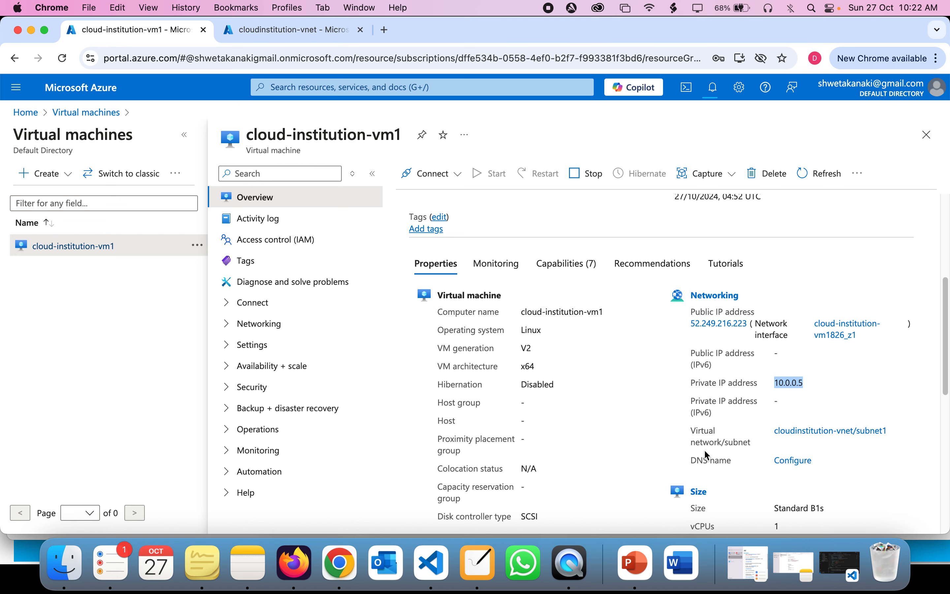
left_click(477, 566)
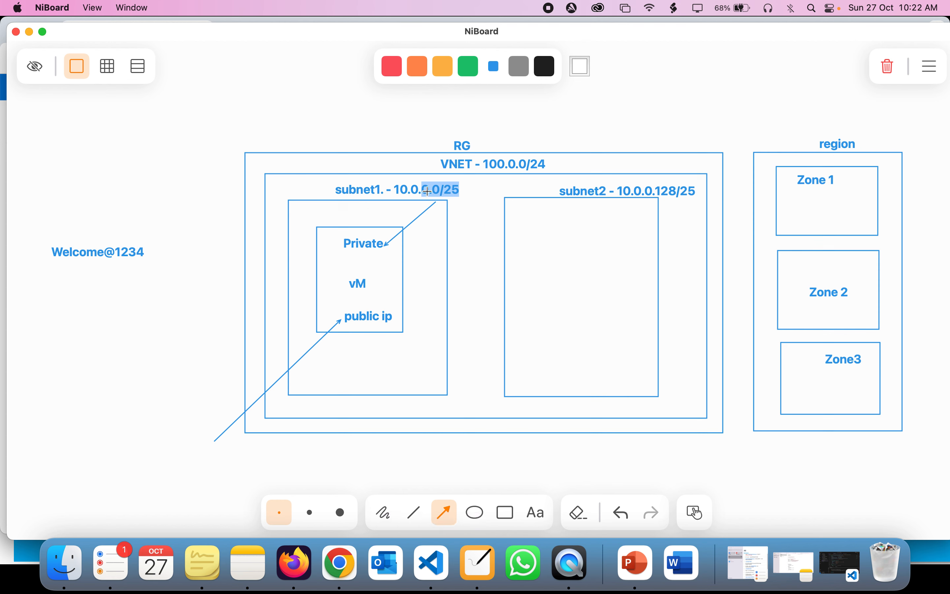
Step: Open the subnet1 10.0.0.0/25 label for editing, then return to the Azure VM page
double_click(453, 190)
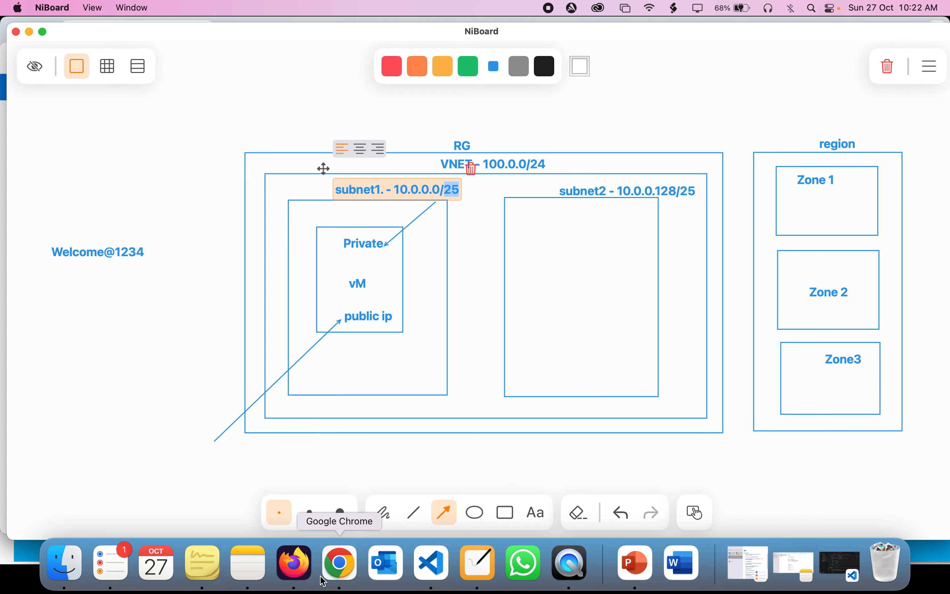
left_click(340, 565)
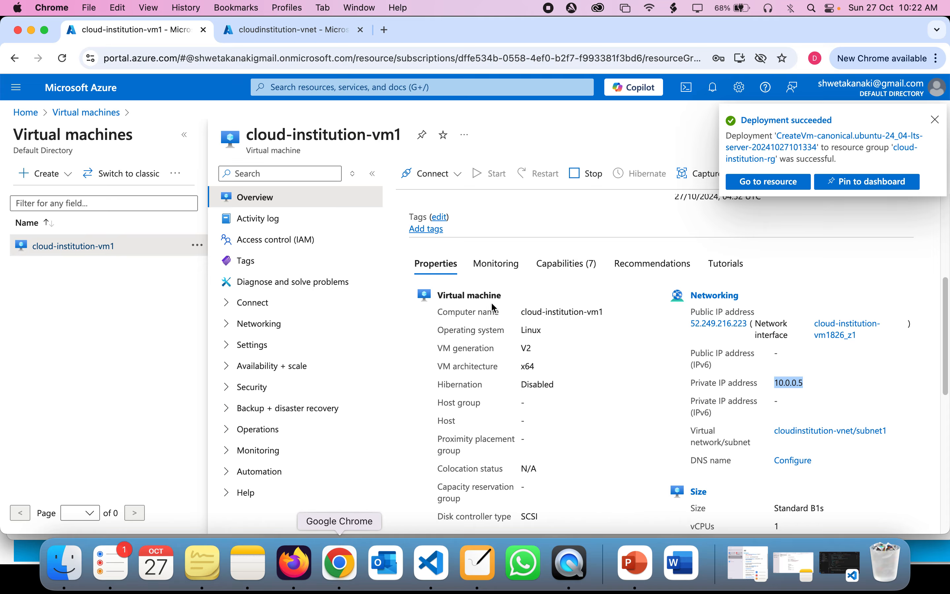
Step: Copy the VM's public IP address 52.249.216.223 from the Essentials section
scroll(706, 297, "up", 5)
scroll(705, 297, "up", 3)
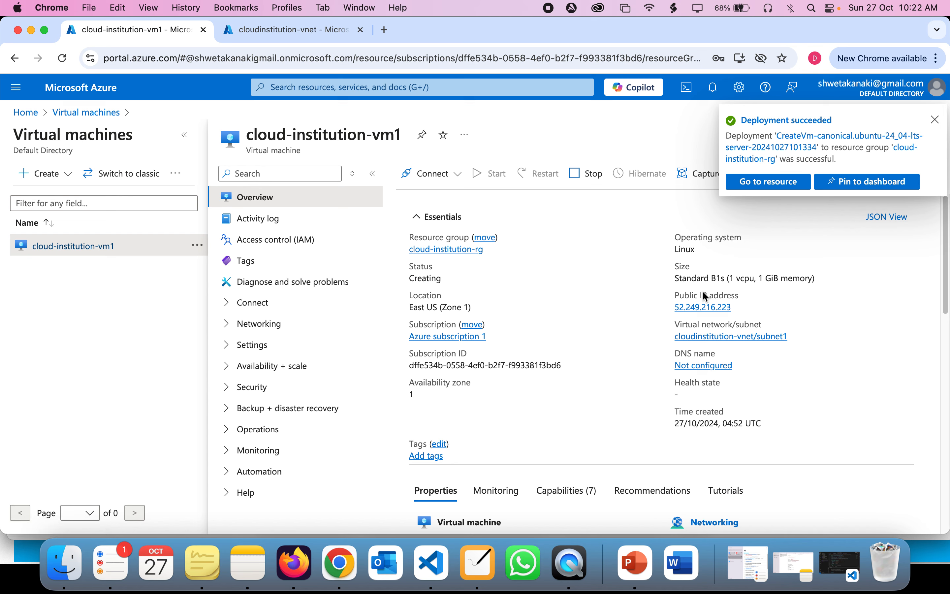
mouse_move(694, 310)
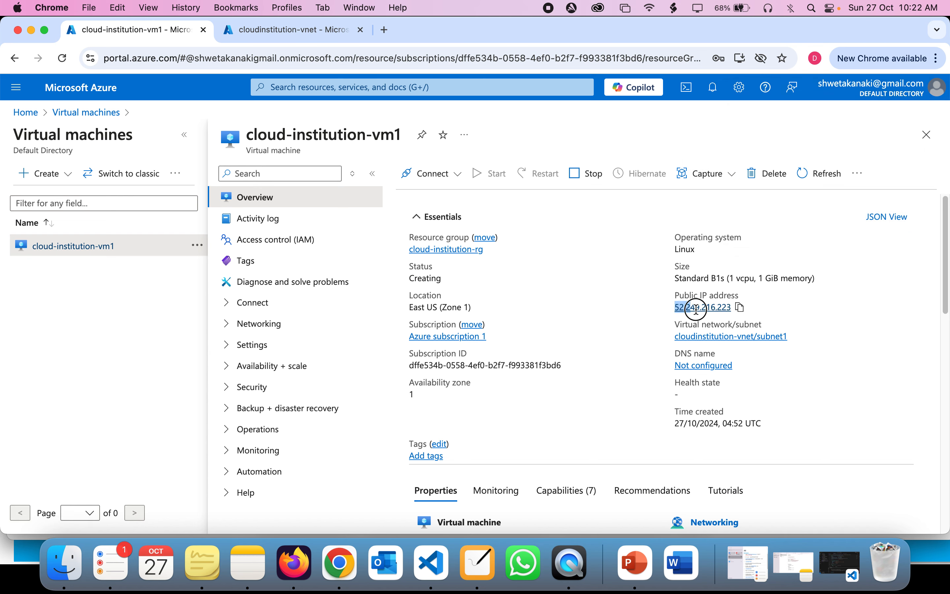
left_click(744, 308)
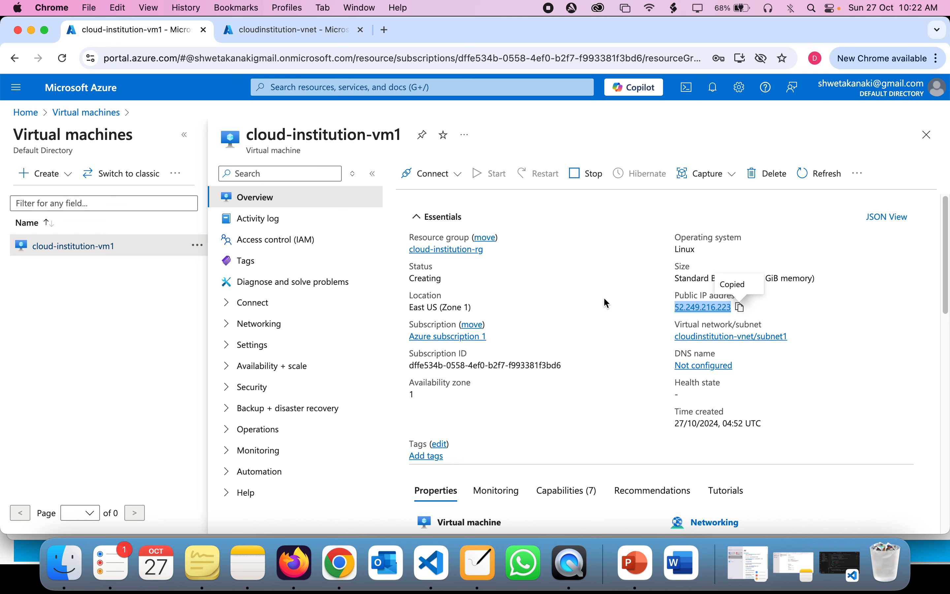
left_click(477, 566)
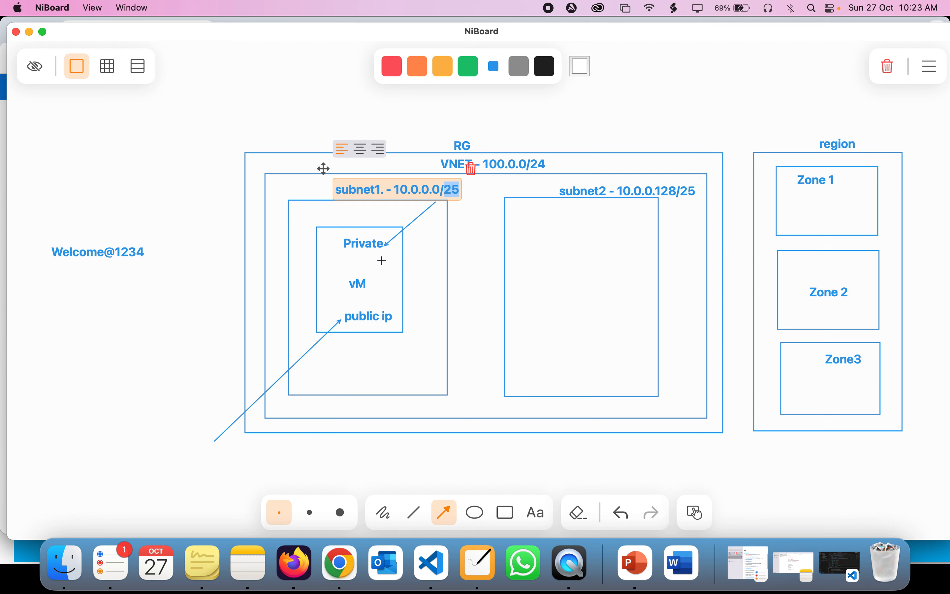
Step: Select the admin password note on the whiteboard for editing
left_click(81, 260)
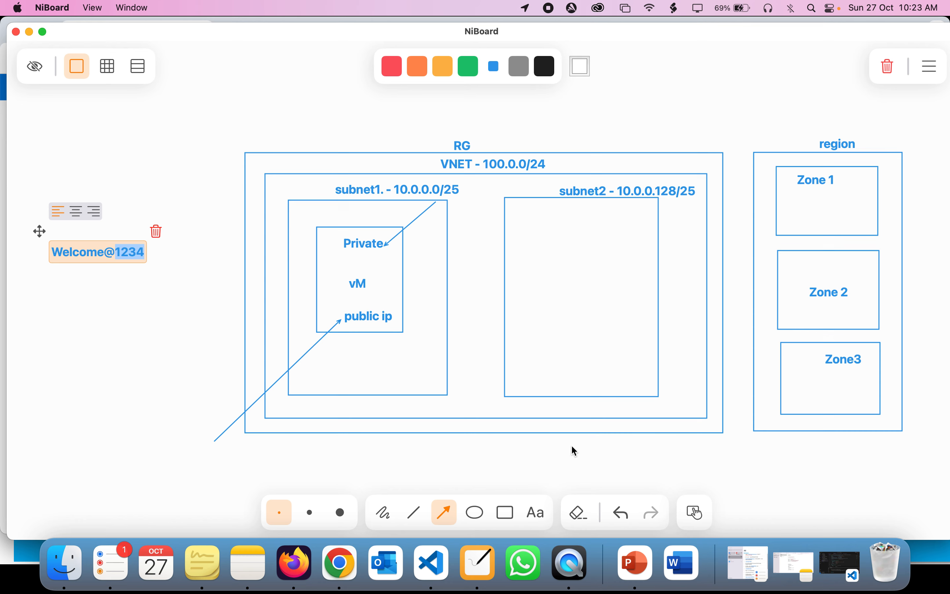
Step: Show the Azure Virtual machine slideshow and advance to the closing Thank you slide
left_click(636, 563)
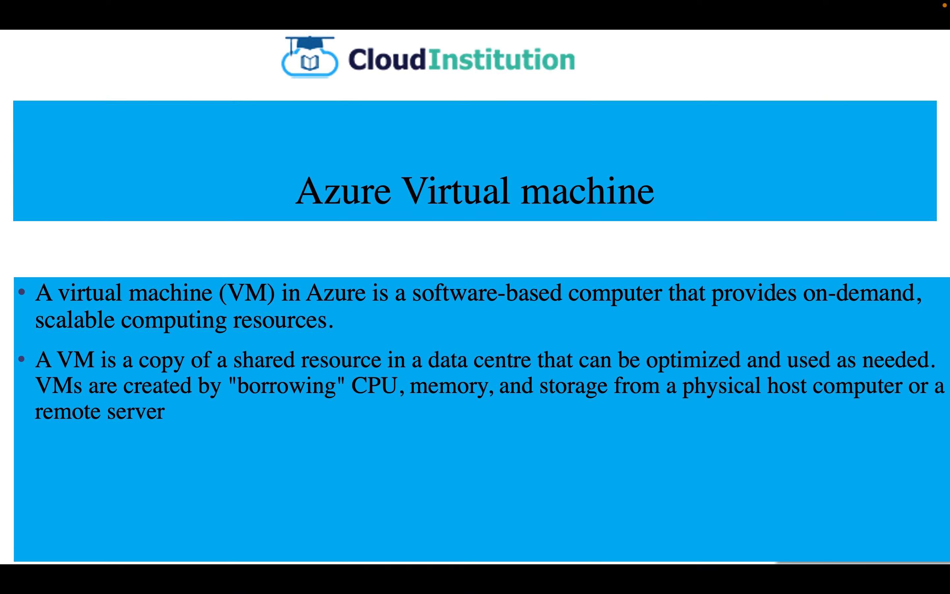
left_click(491, 334)
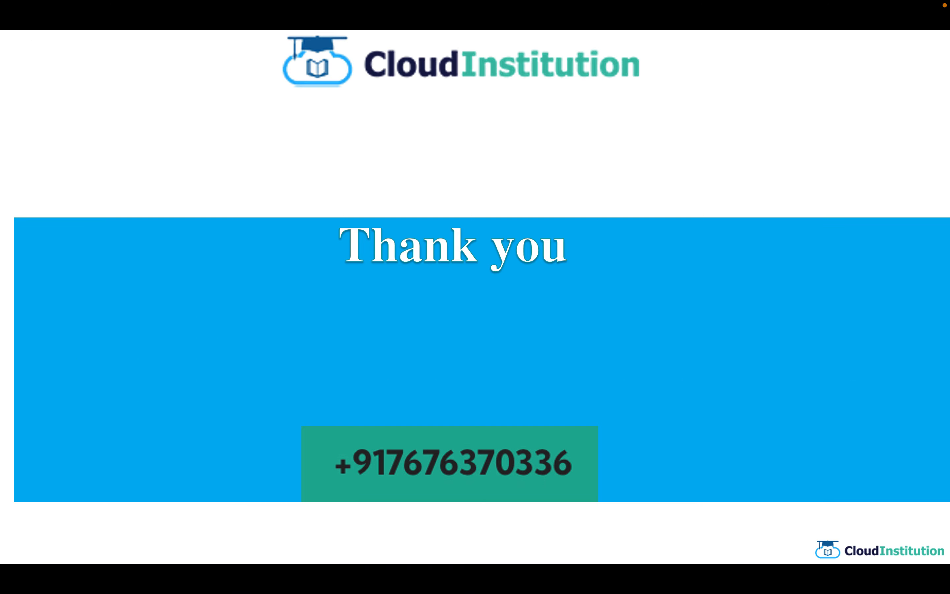